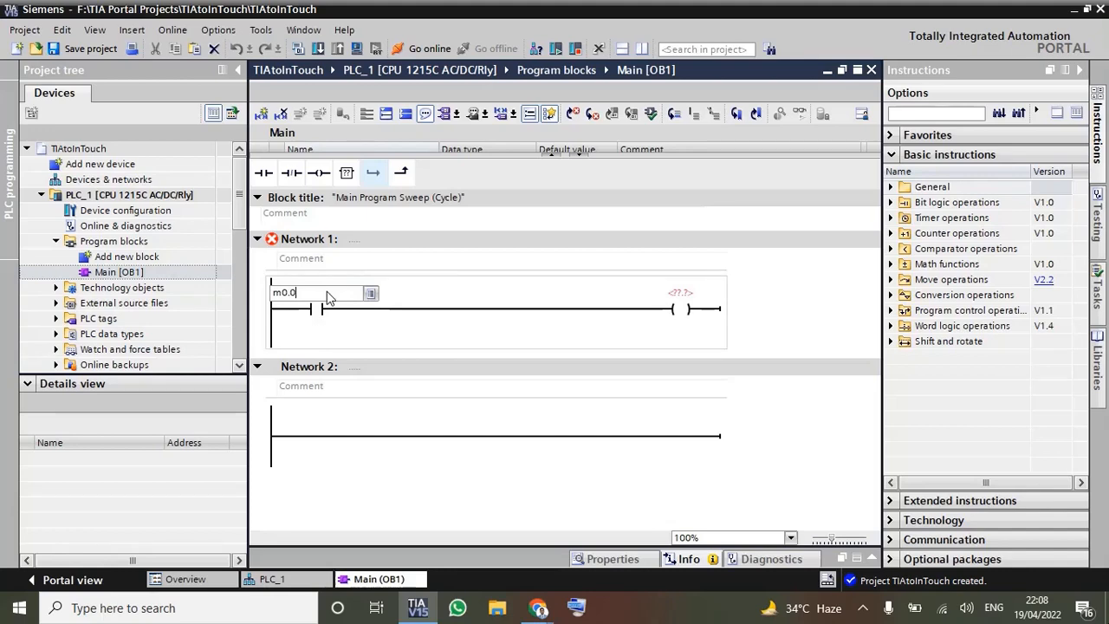
# Step: Assign address M0.0 to the contact and Q0.0 to the coil in Network 1 of Main [OB1]
pyautogui.press('Return')
pyautogui.write('q0.0')
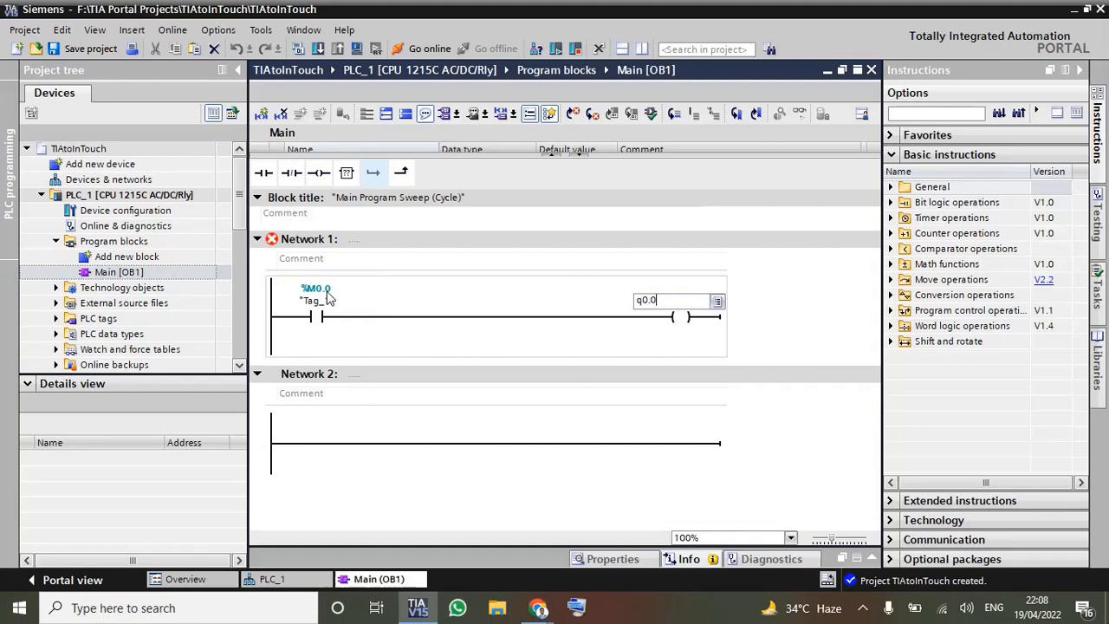
pyautogui.press('Return')
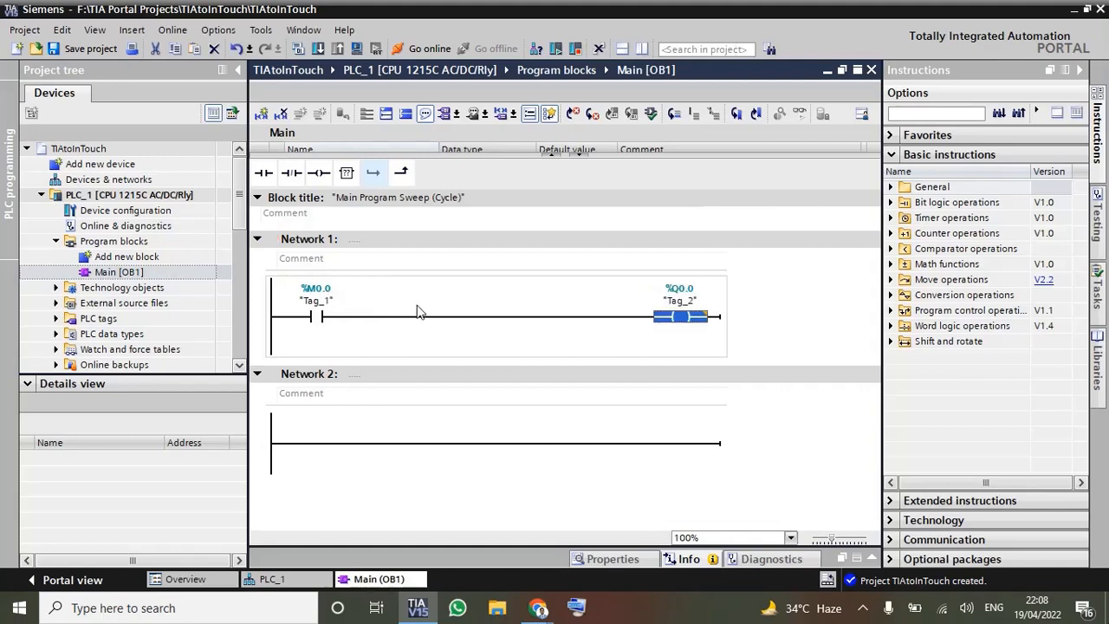
pyautogui.click(419, 309)
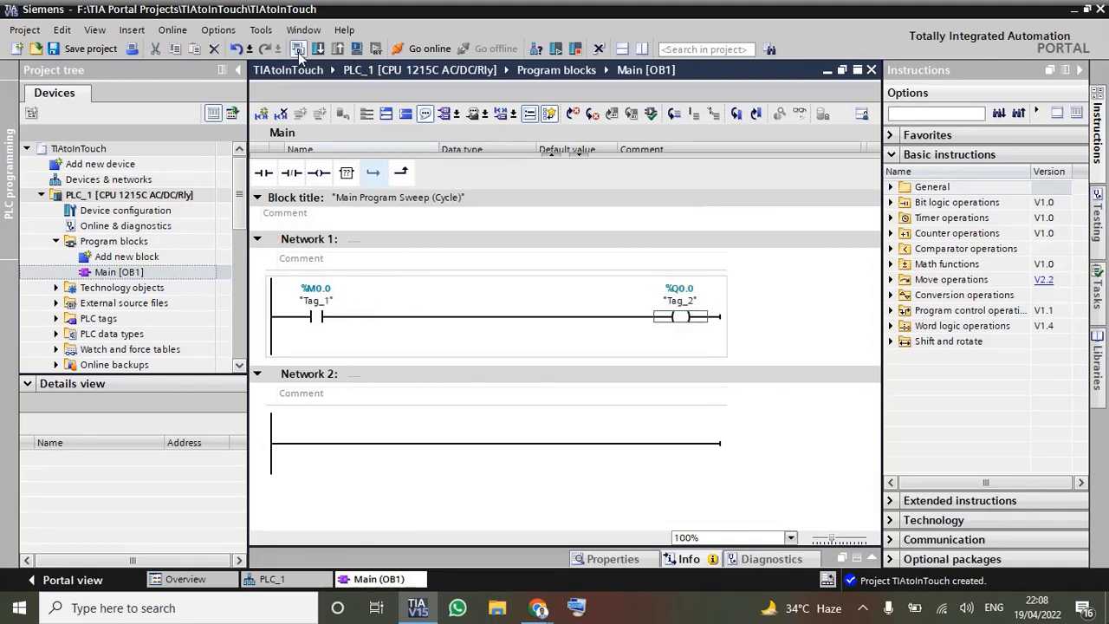
# Step: Compile the Main program block and start the PLC simulation for PLC_1
pyautogui.click(297, 48)
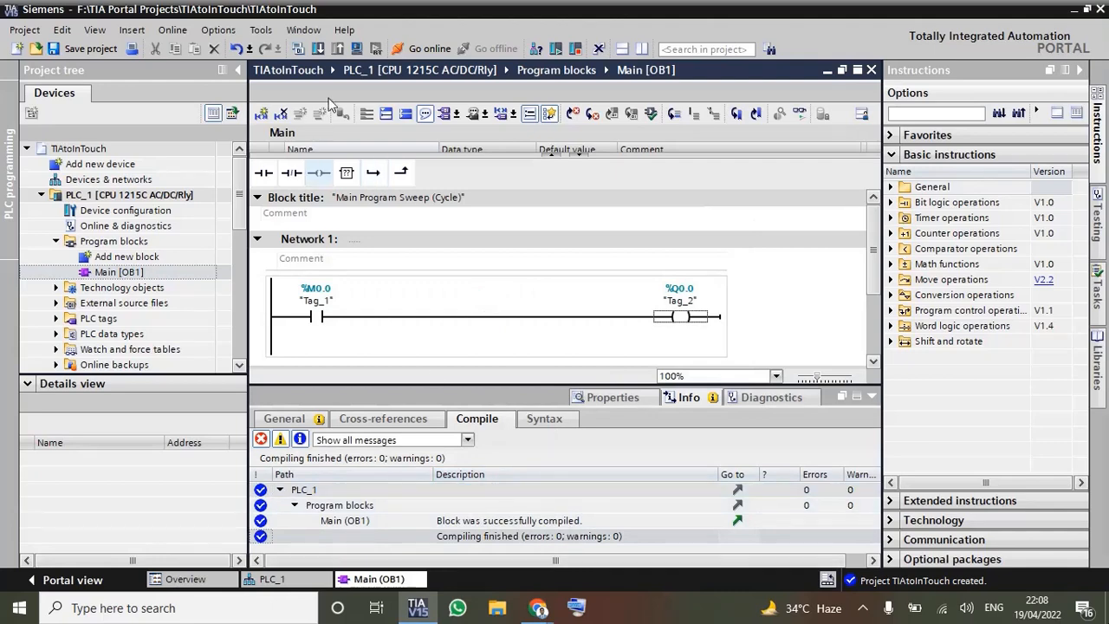
pyautogui.click(355, 49)
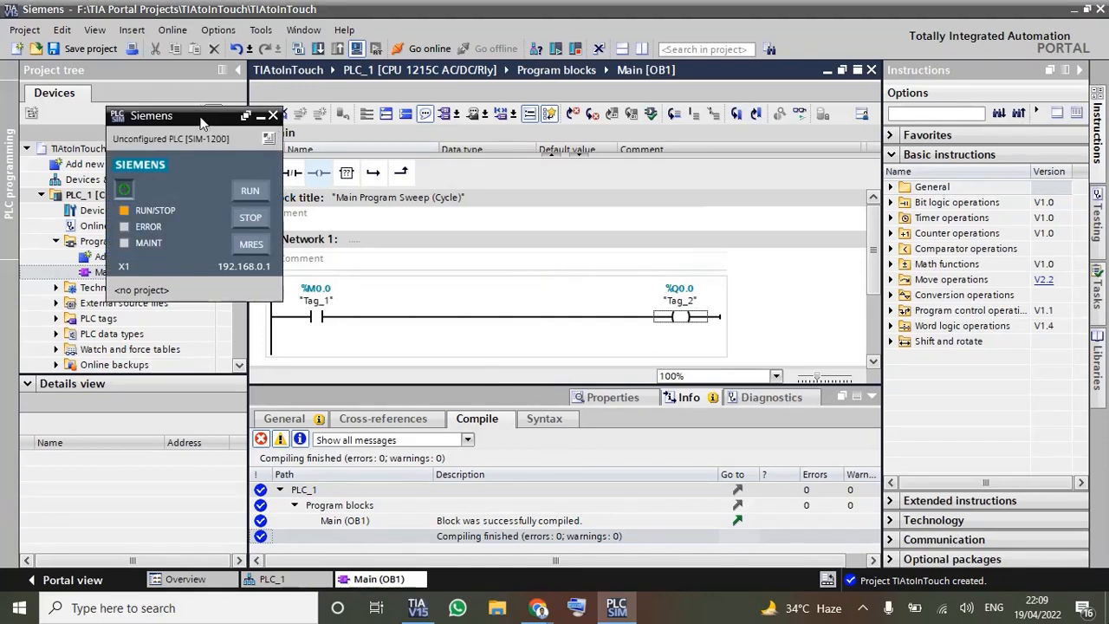
pyautogui.moveTo(201, 121); pyautogui.dragTo(143, 167)
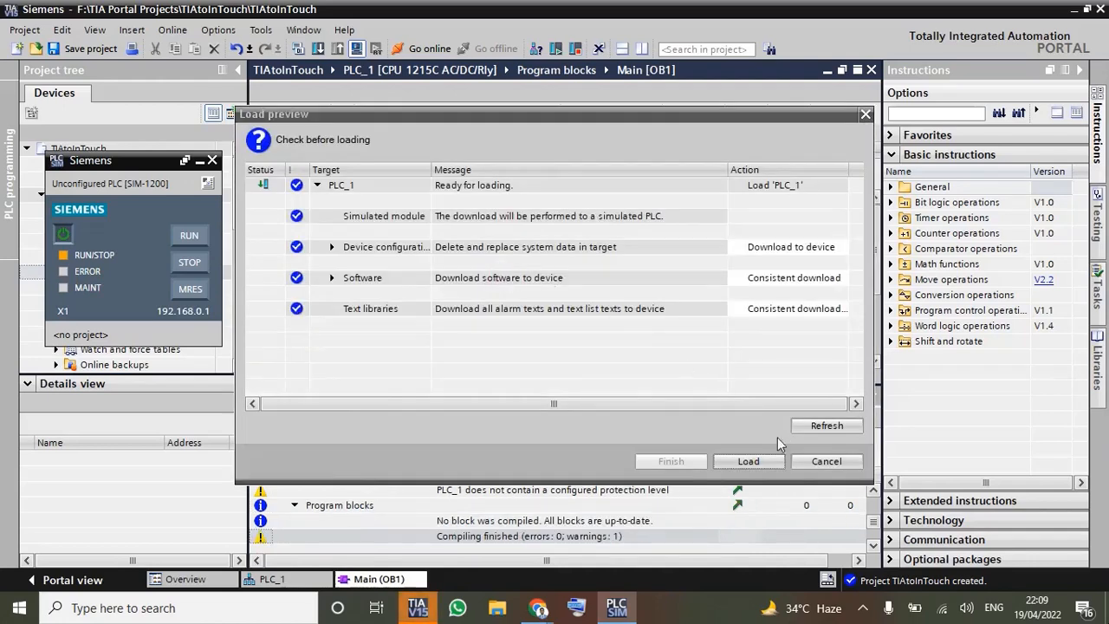
# Step: Load PLC_1's configuration and software into the simulated PLC, finish the download, and switch the simulator to RUN
pyautogui.click(742, 466)
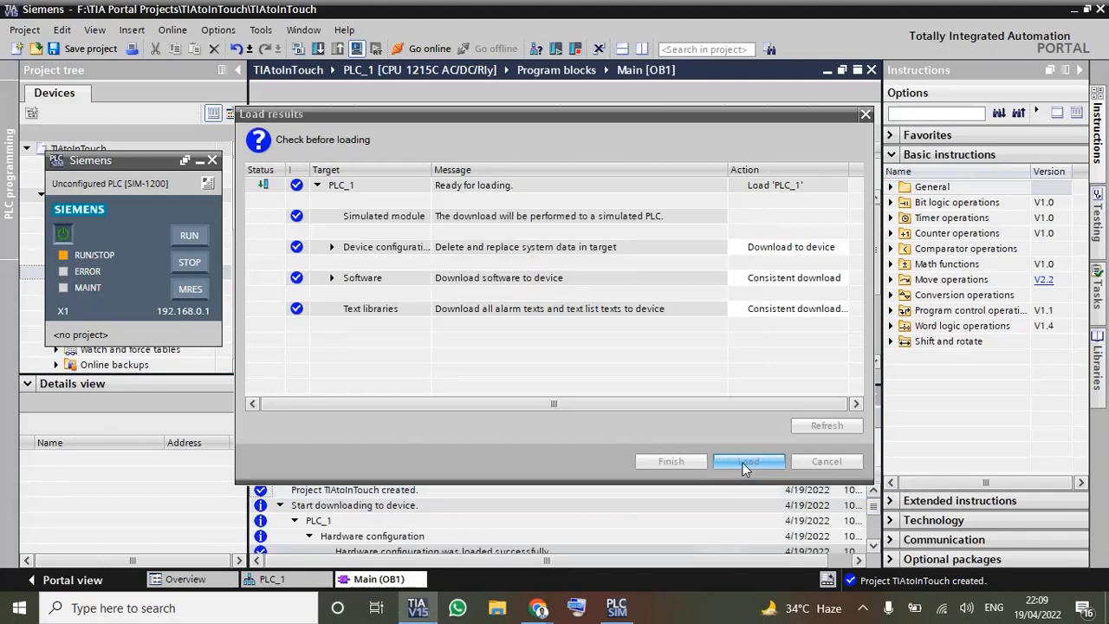
pyautogui.click(745, 461)
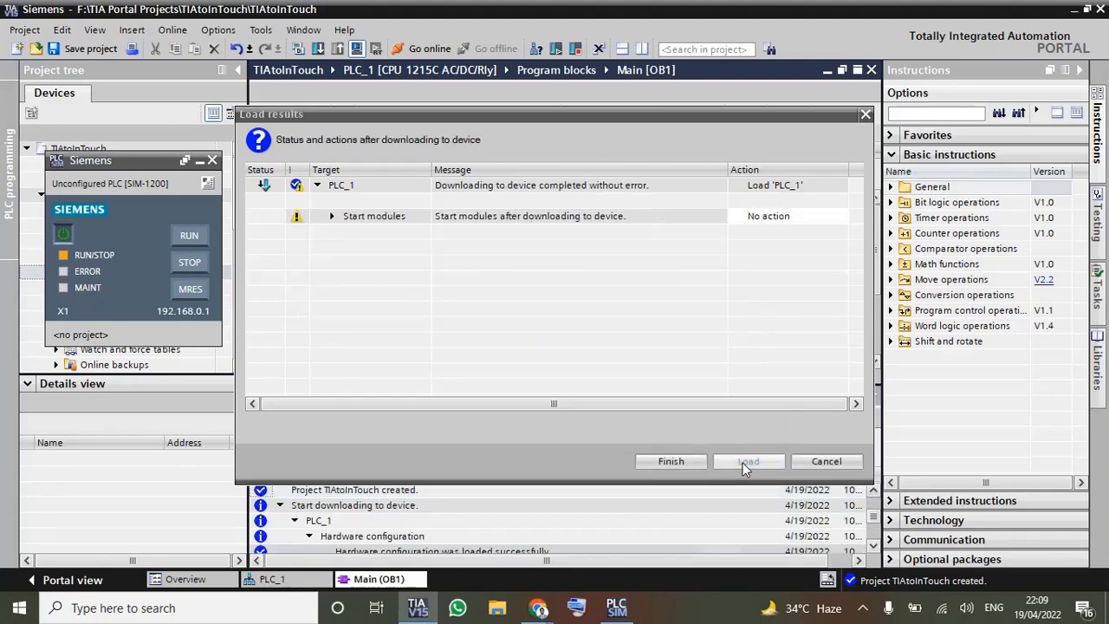
pyautogui.click(670, 460)
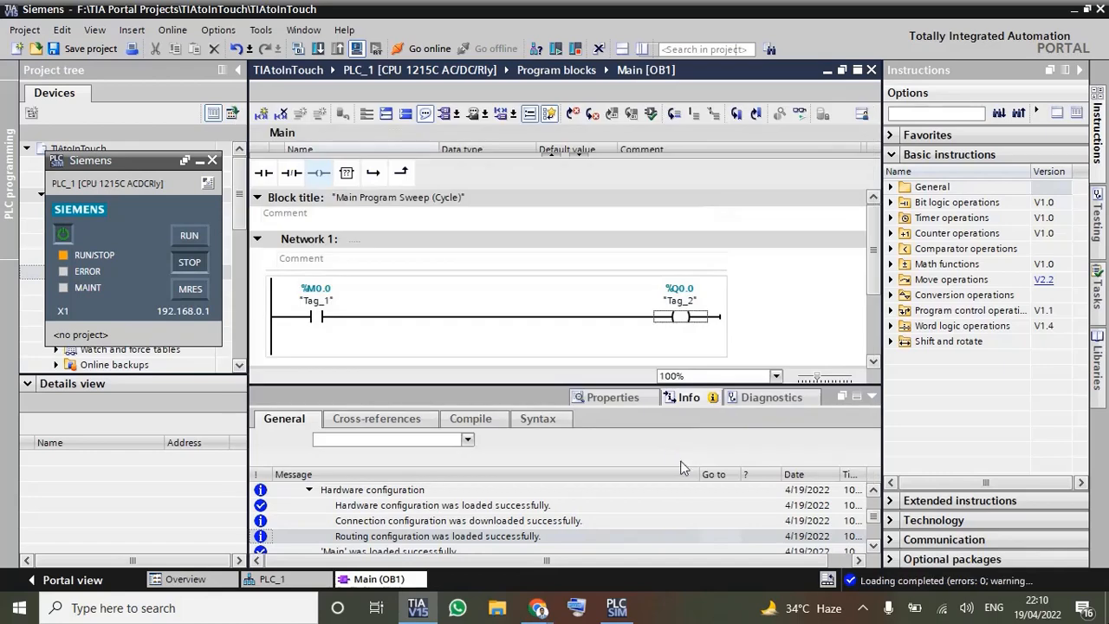
pyautogui.click(195, 242)
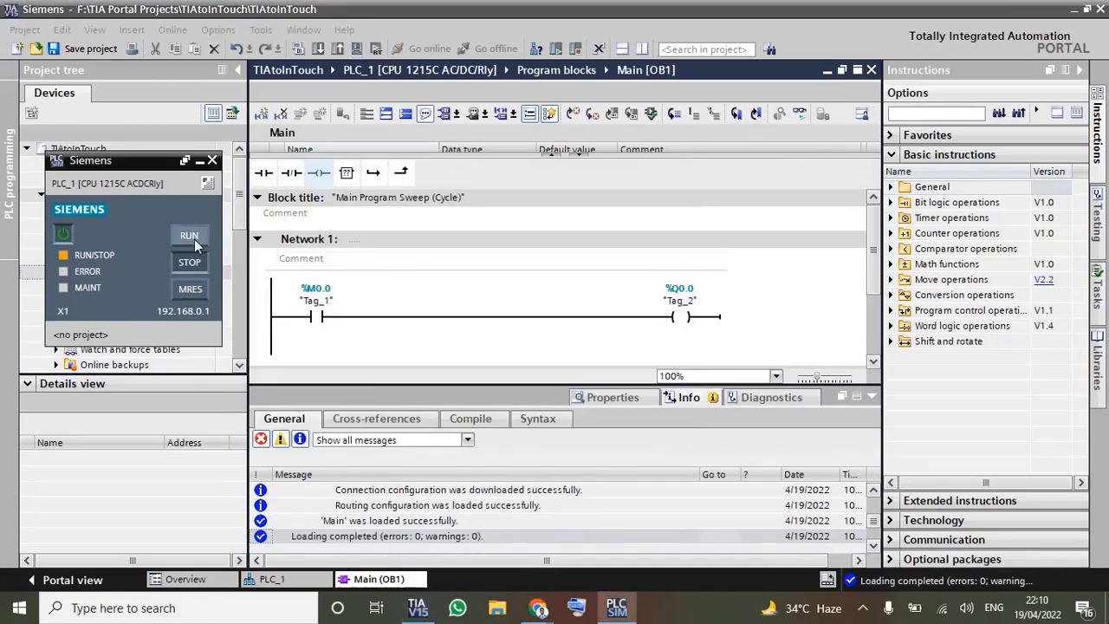
pyautogui.click(459, 300)
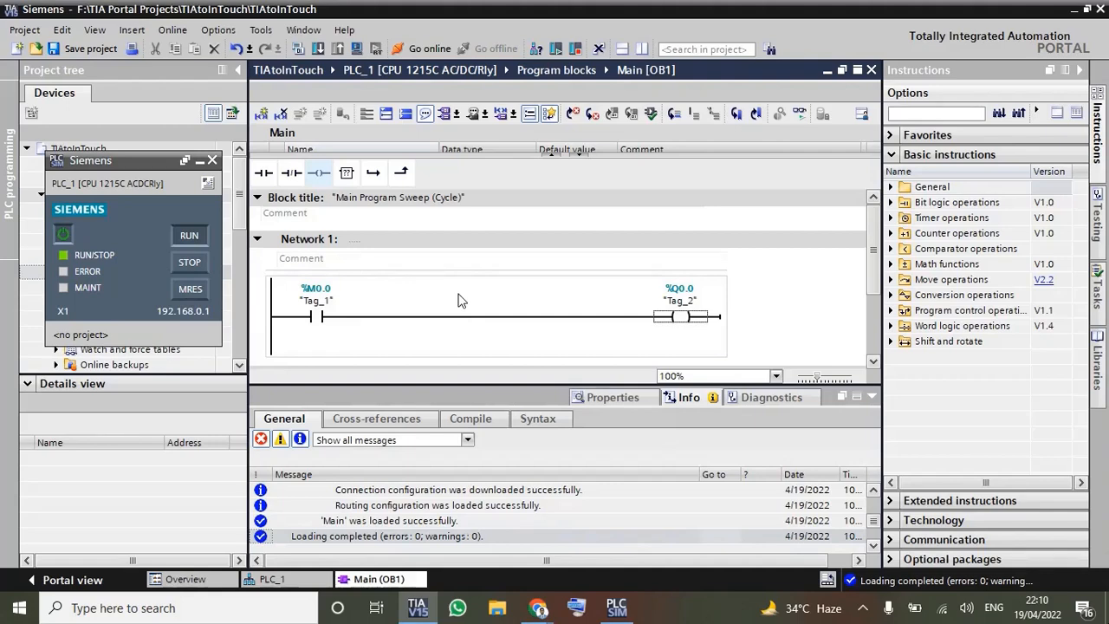
# Step: Go online with PLC_1 and turn on monitoring of Main [OB1], with the simulator and message area minimized
pyautogui.click(199, 160)
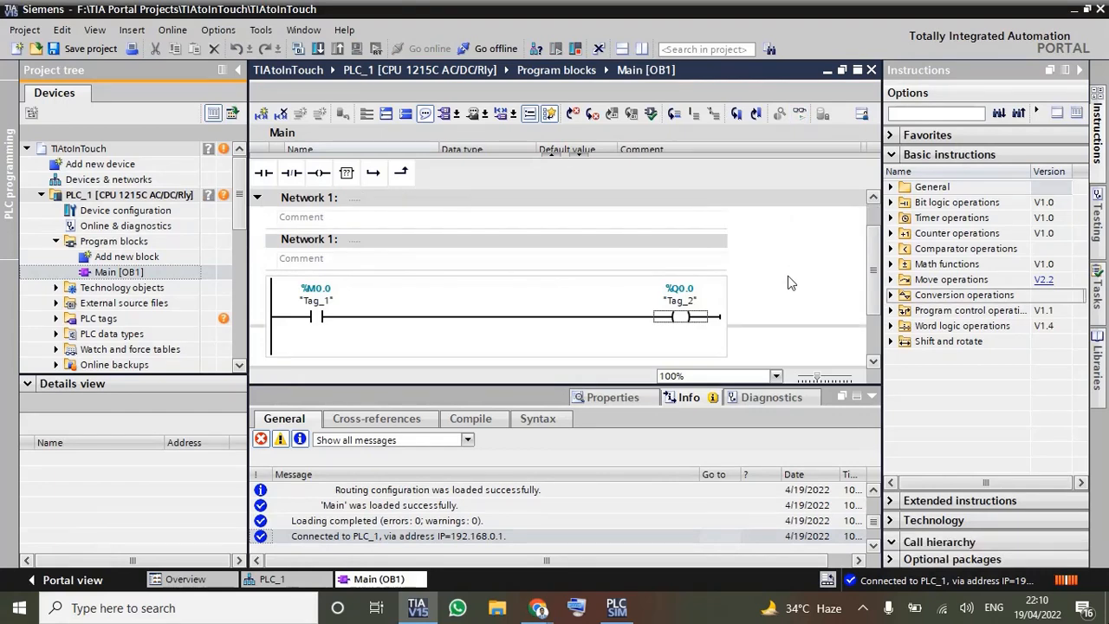
pyautogui.hotkey('ctrl', 't')
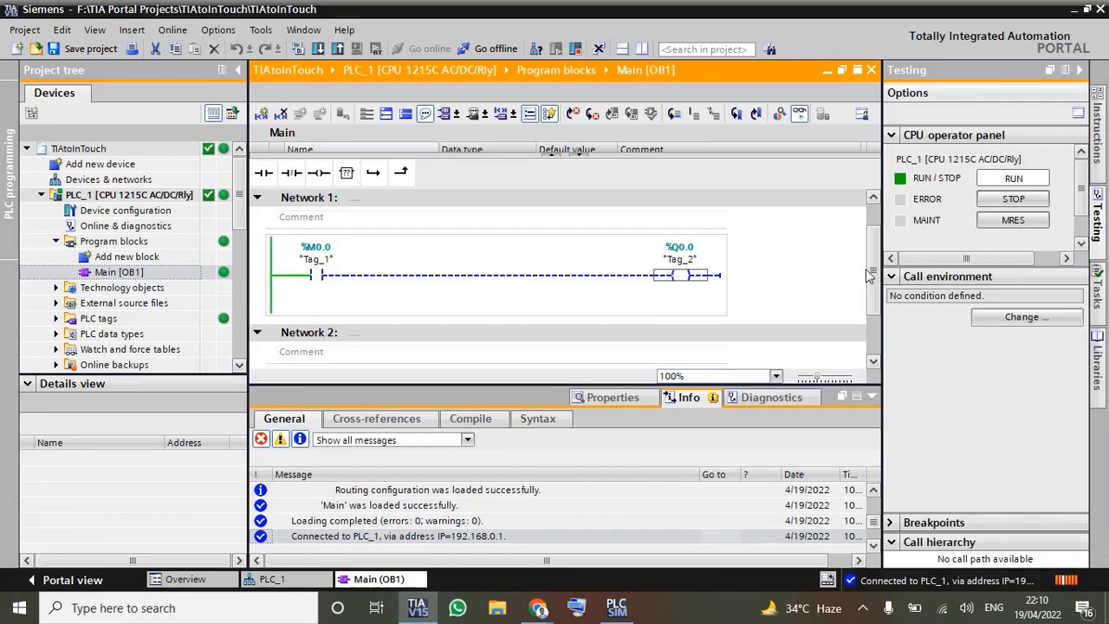
pyautogui.scroll(1, 873, 267)
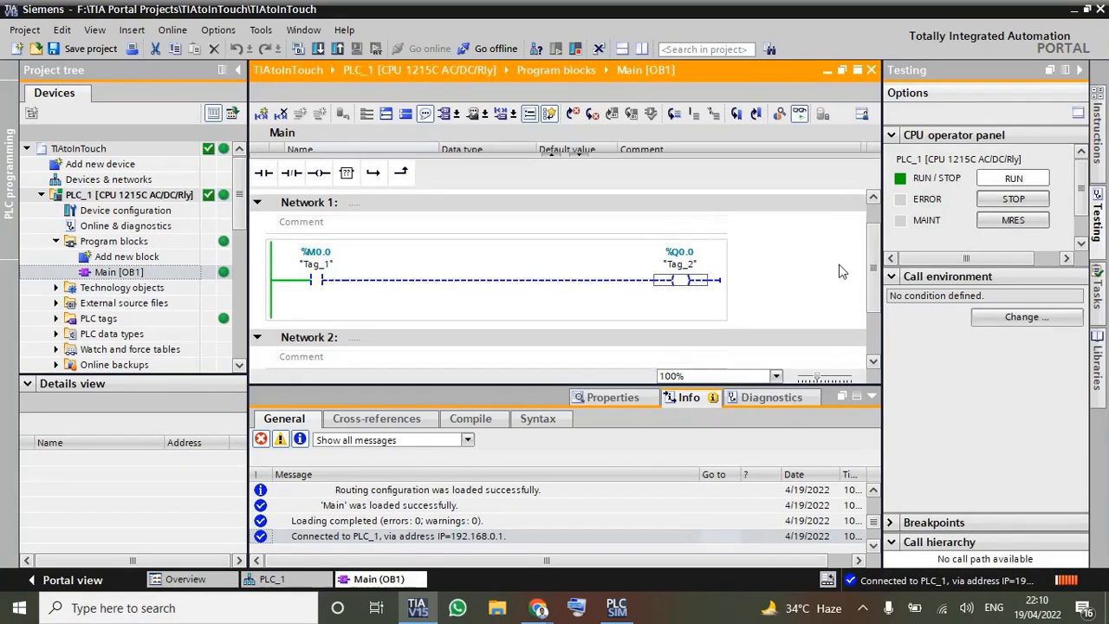
pyautogui.click(871, 396)
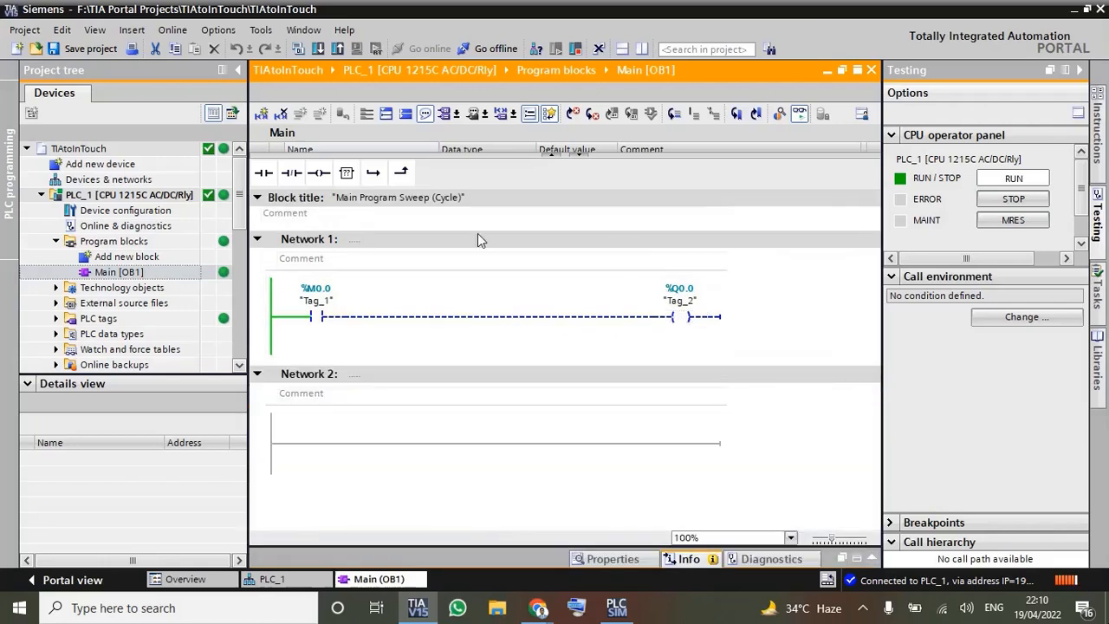
# Step: Test the M0.0 contact in Network 1 by modifying Tag_1 to 1 and back to 0
pyautogui.click(319, 317)
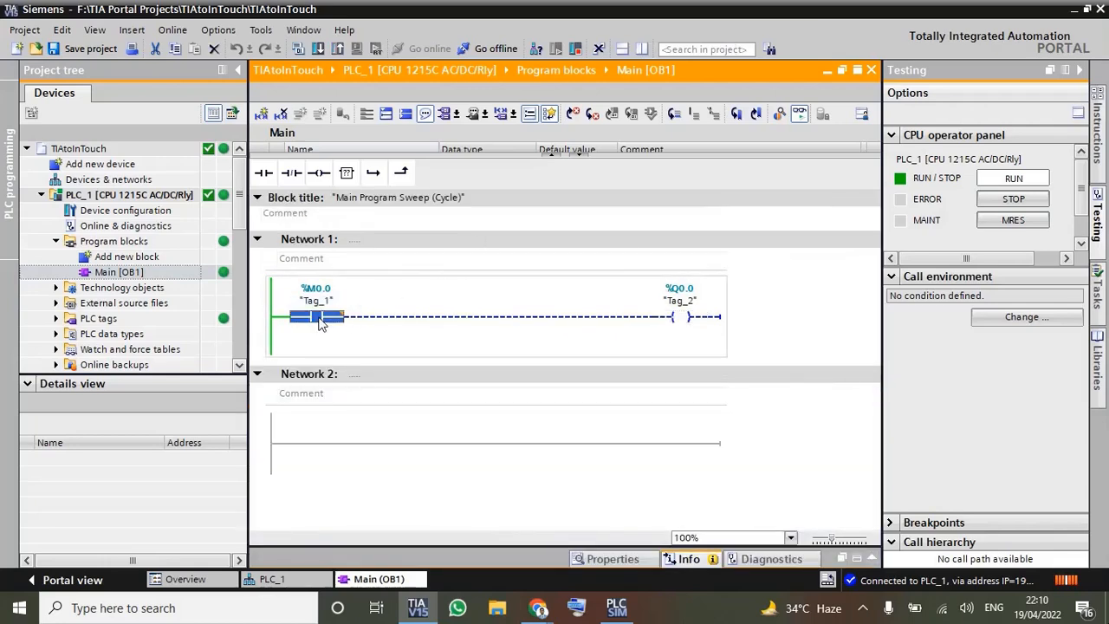
pyautogui.hotkey('ctrl', 'F2')
pyautogui.hotkey('ctrl', 'F3')
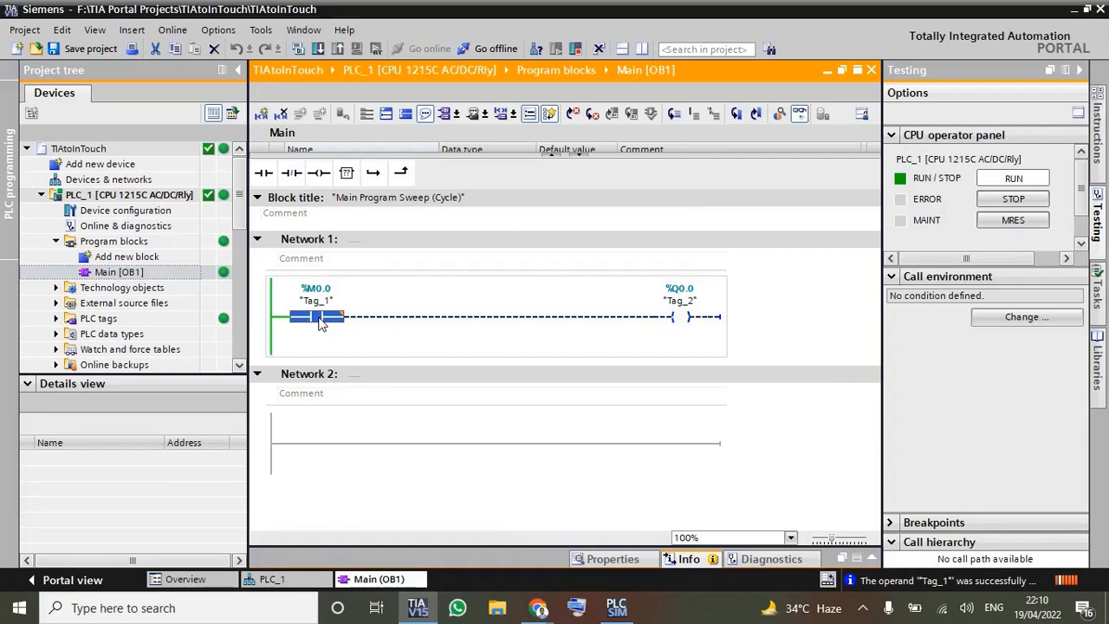
pyautogui.click(447, 348)
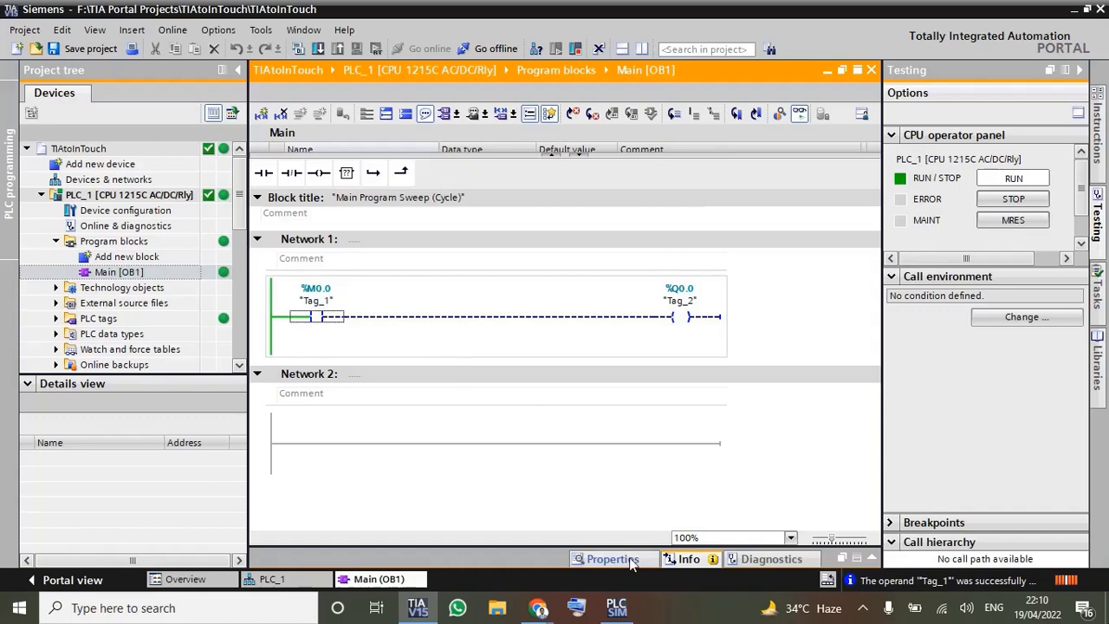
pyautogui.click(616, 607)
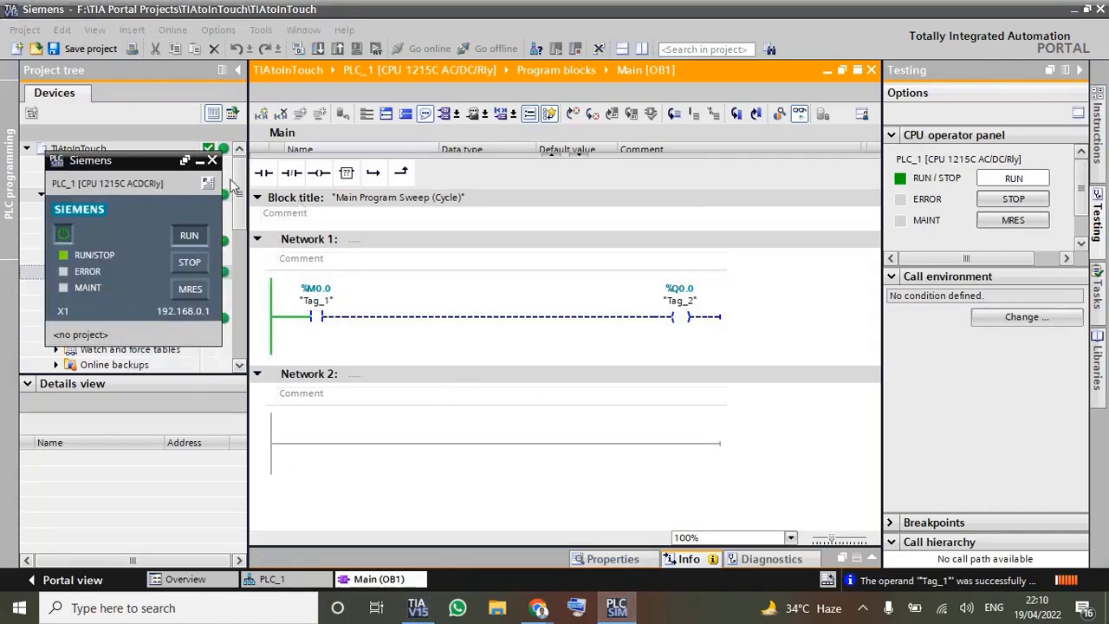
pyautogui.click(200, 162)
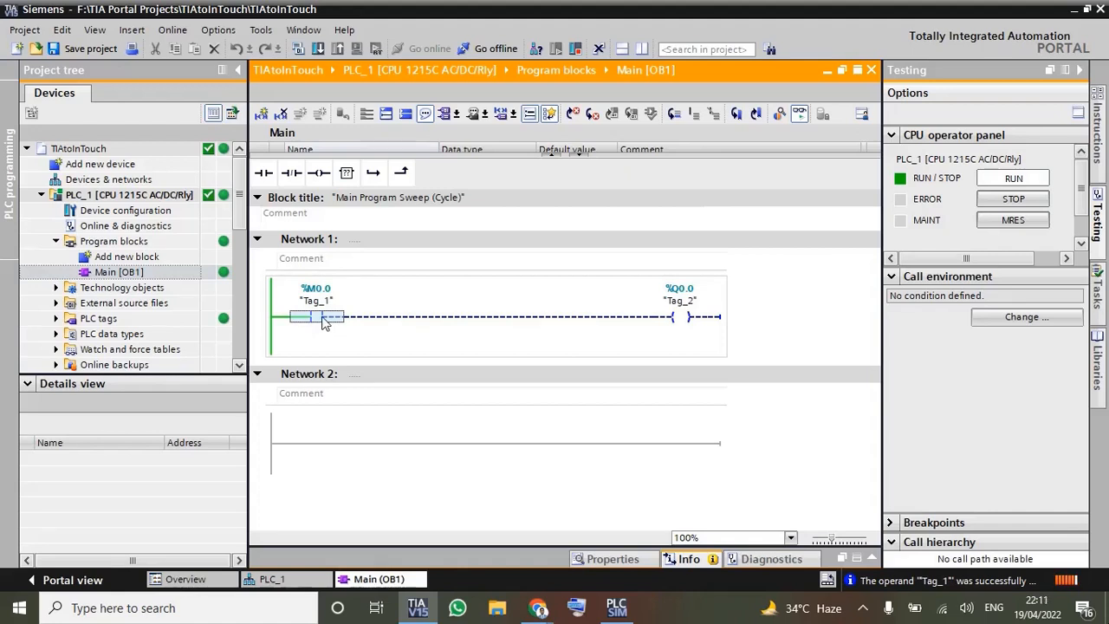
pyautogui.click(381, 318)
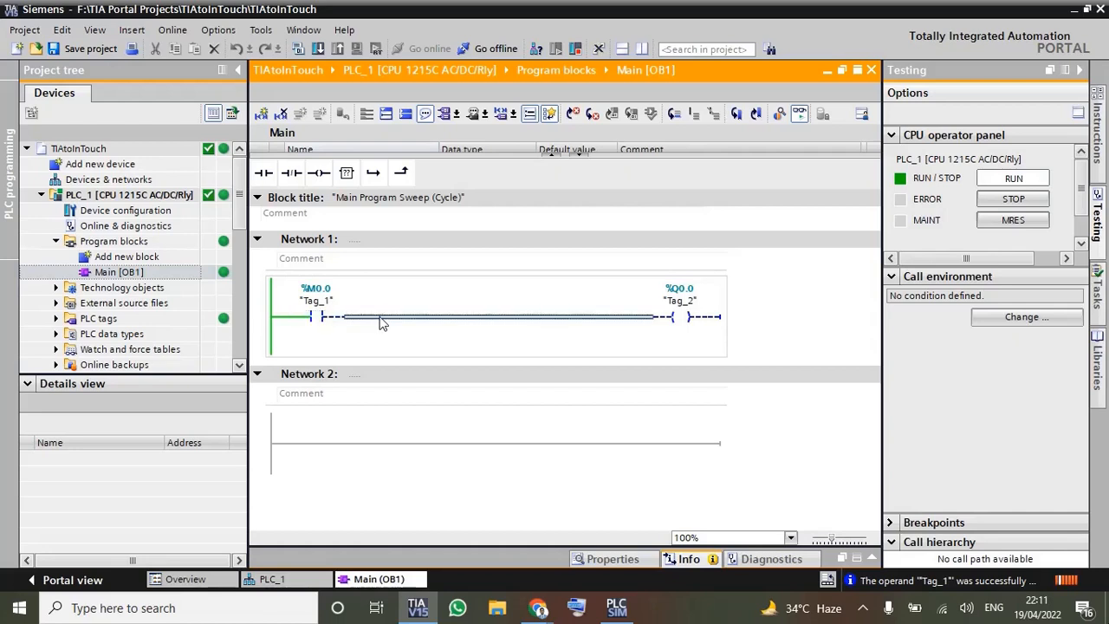
pyautogui.click(284, 317)
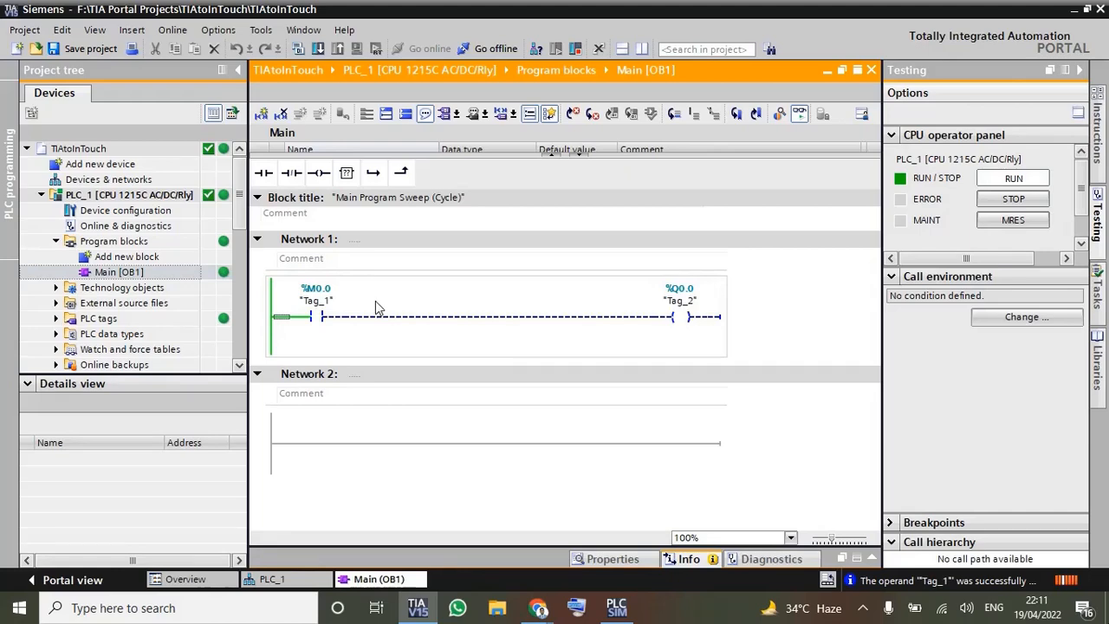
pyautogui.click(412, 326)
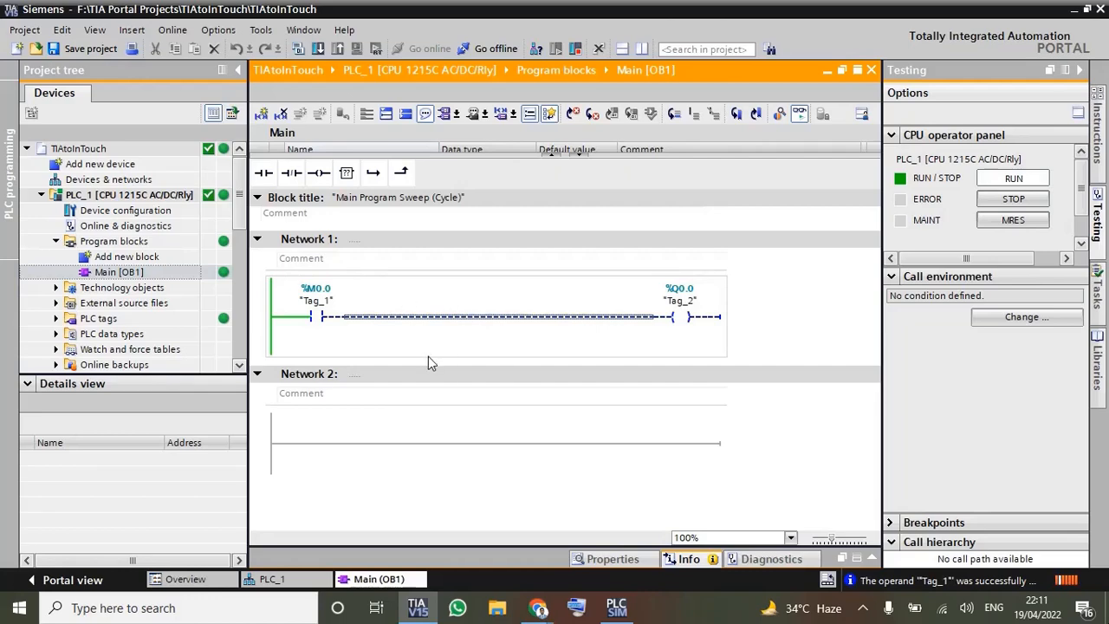
# Step: Go offline from PLC_1 and open the CPU's properties in its device view
pyautogui.click(272, 579)
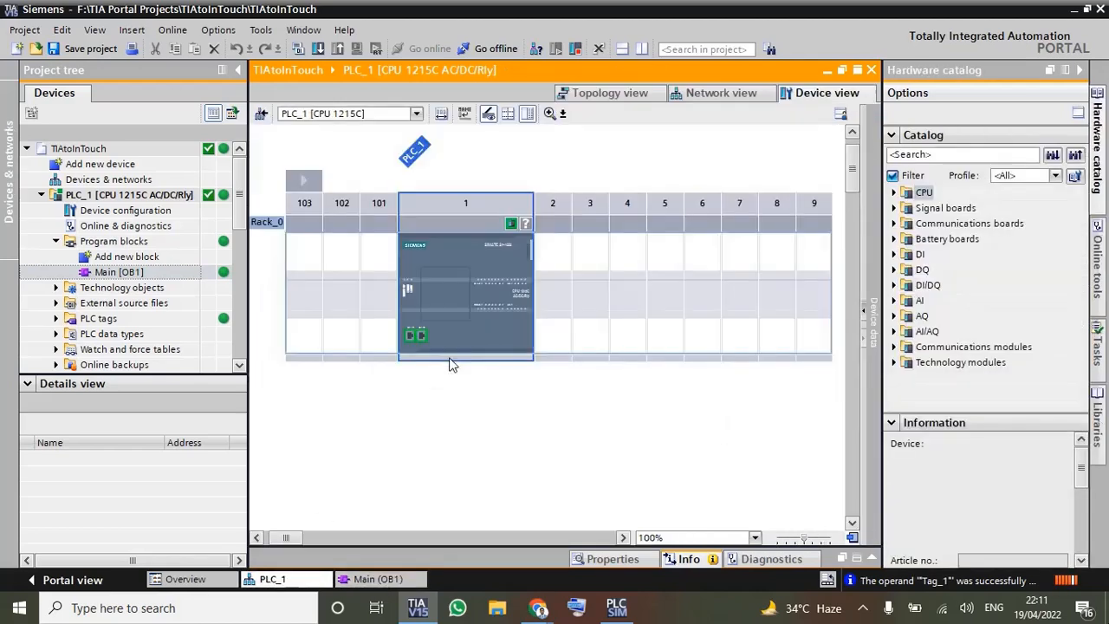
pyautogui.click(487, 52)
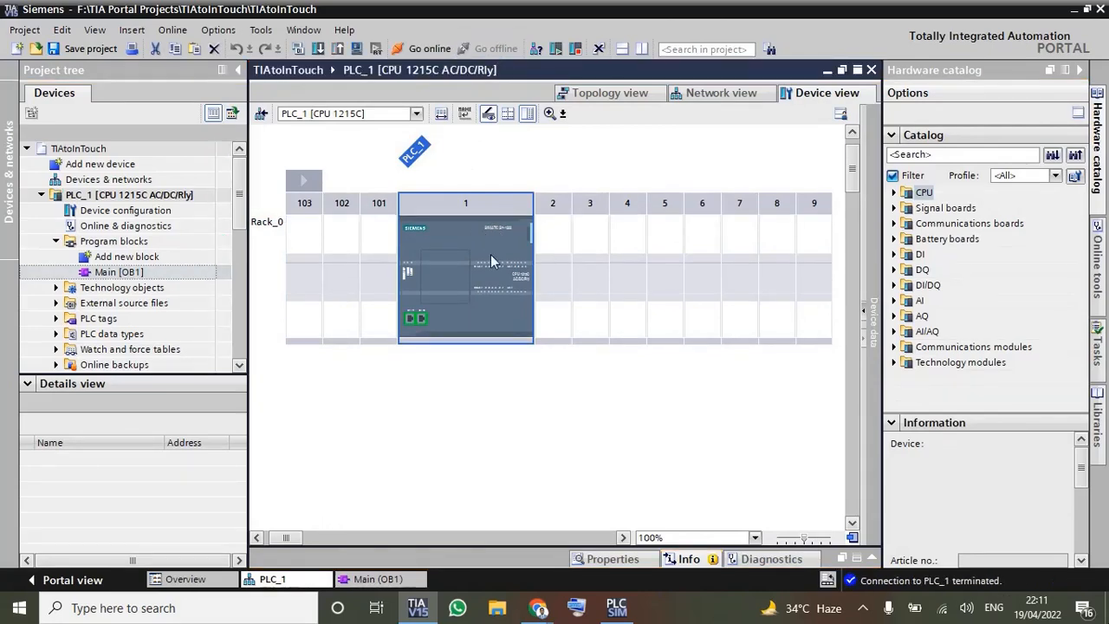
pyautogui.doubleClick(468, 254)
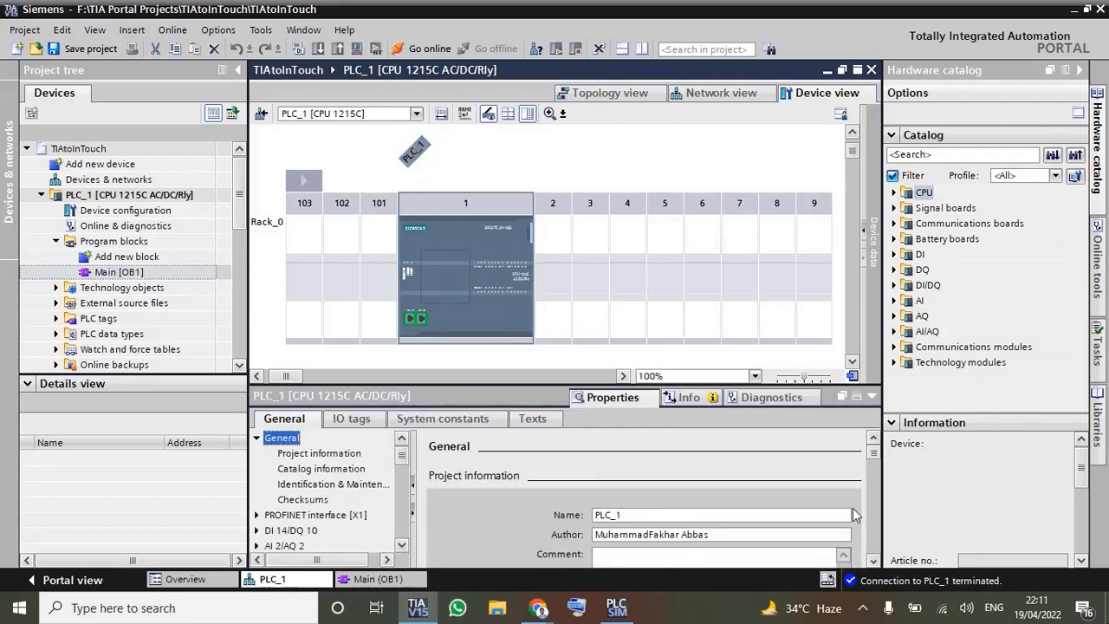
# Step: Permit access with PUT/GET communication from a remote partner in the CPU's connection mechanisms under Protection & Security
pyautogui.click(873, 559)
pyautogui.click(874, 560)
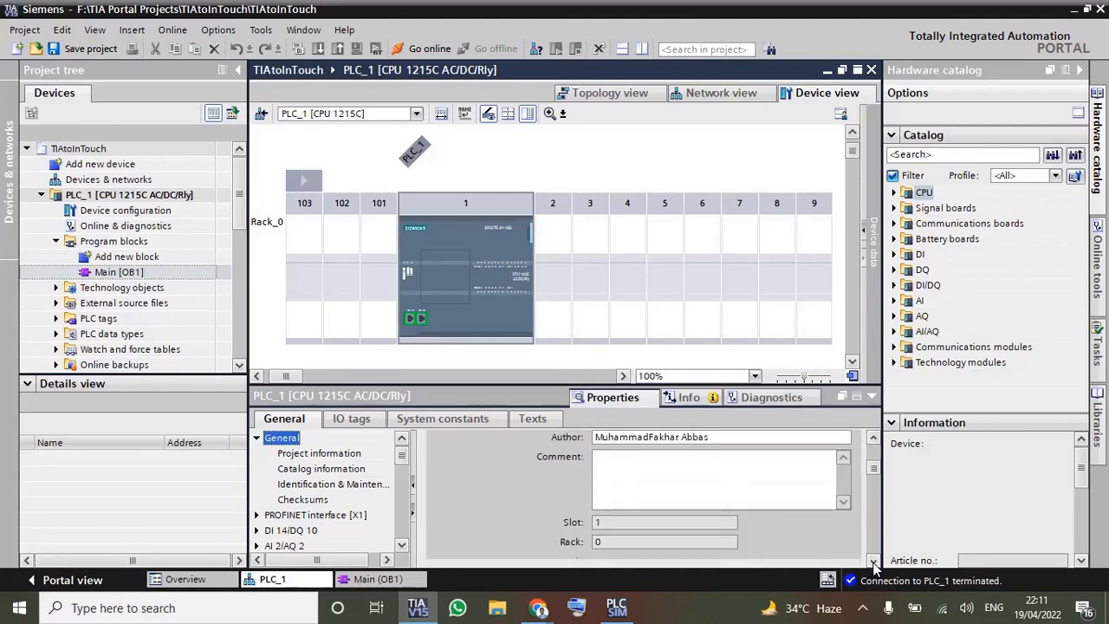
pyautogui.click(873, 560)
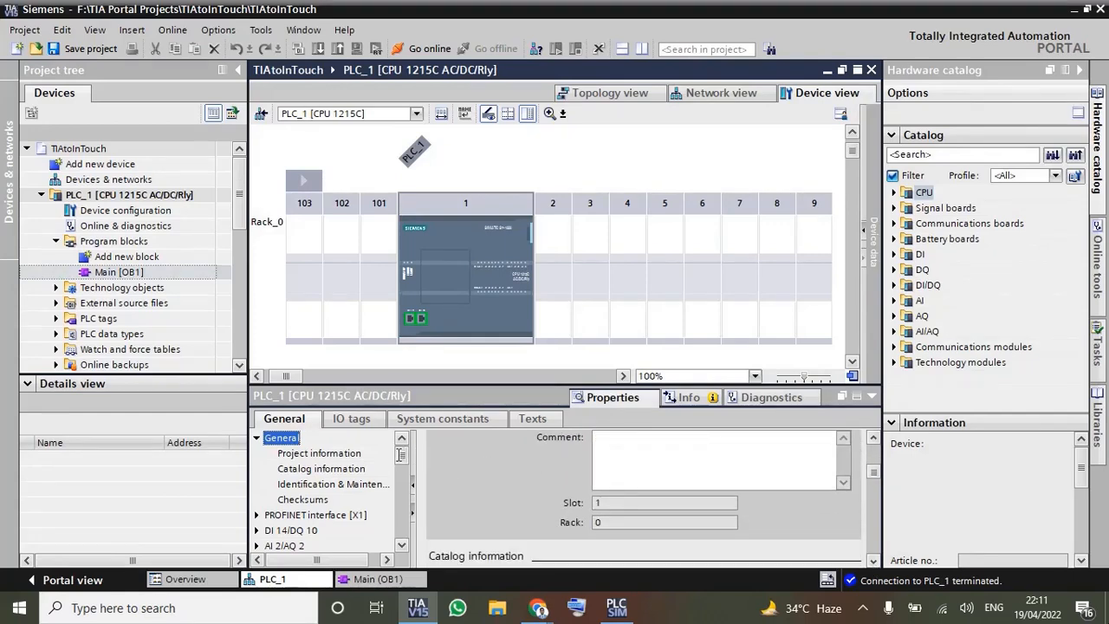
pyautogui.moveTo(398, 455); pyautogui.dragTo(398, 532)
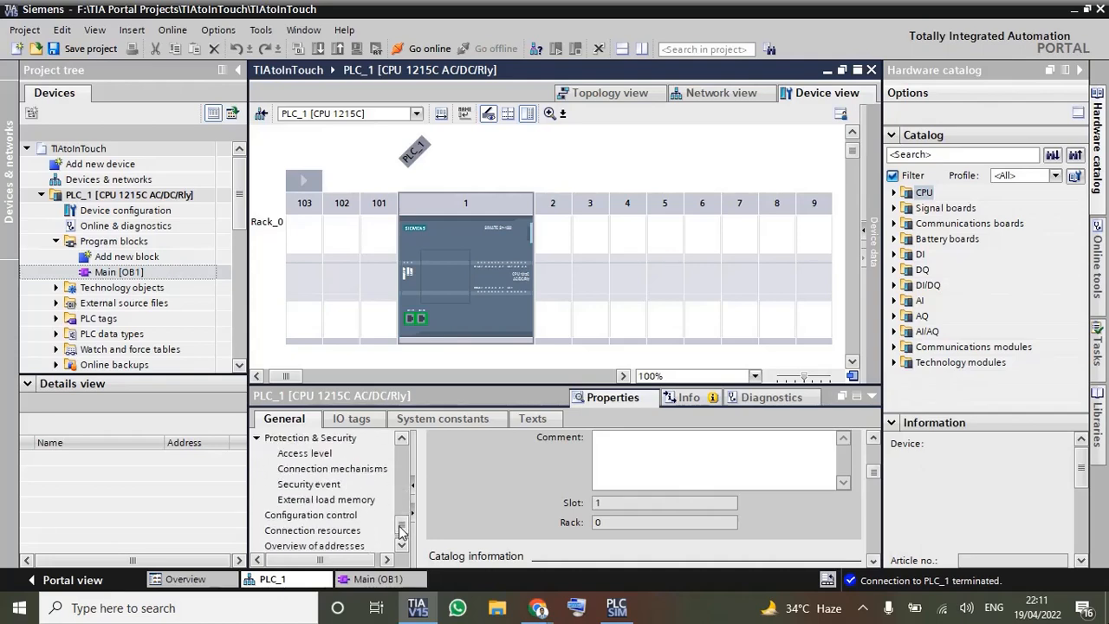
pyautogui.click(401, 544)
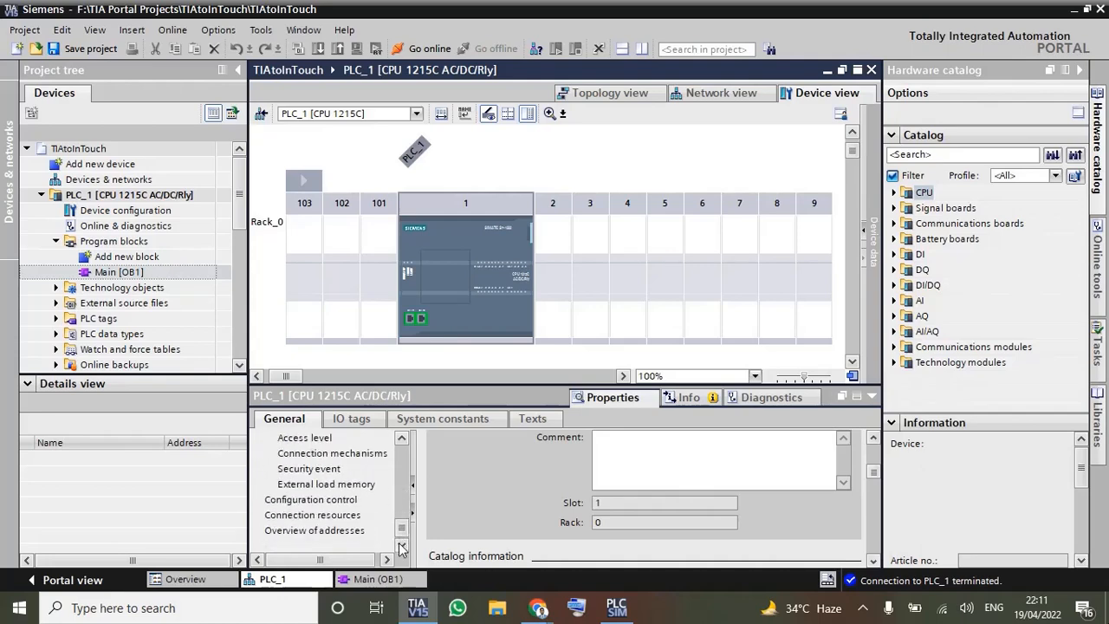
pyautogui.click(402, 439)
pyautogui.click(334, 468)
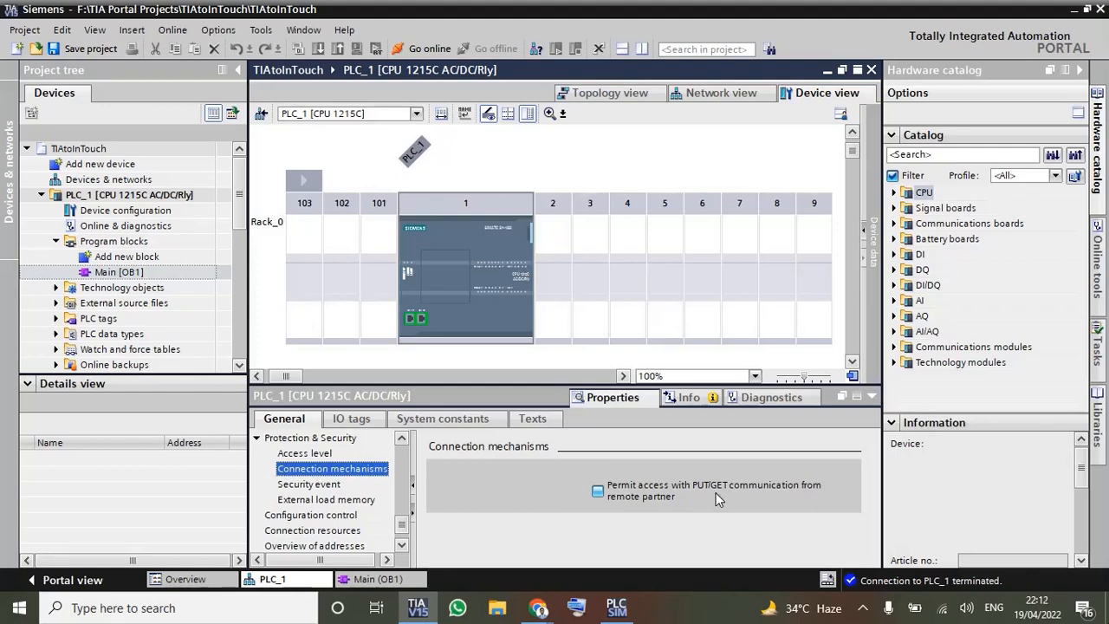
pyautogui.click(597, 491)
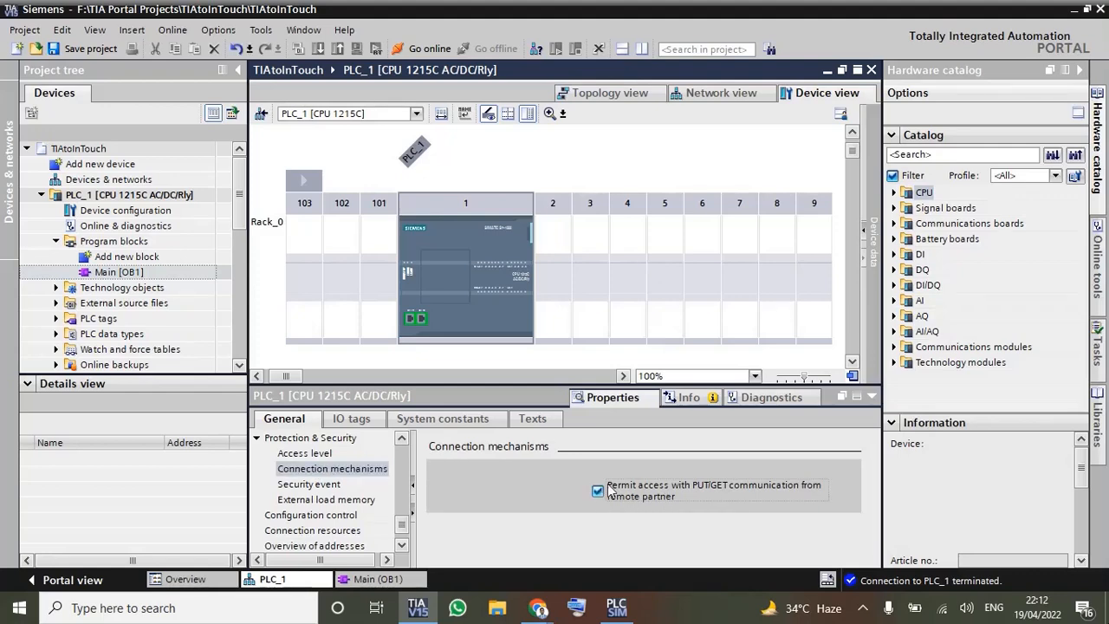
pyautogui.click(598, 491)
# Step: Collapse the Protection & Security group and return to the General section of the CPU's properties
pyautogui.click(401, 439)
pyautogui.click(401, 438)
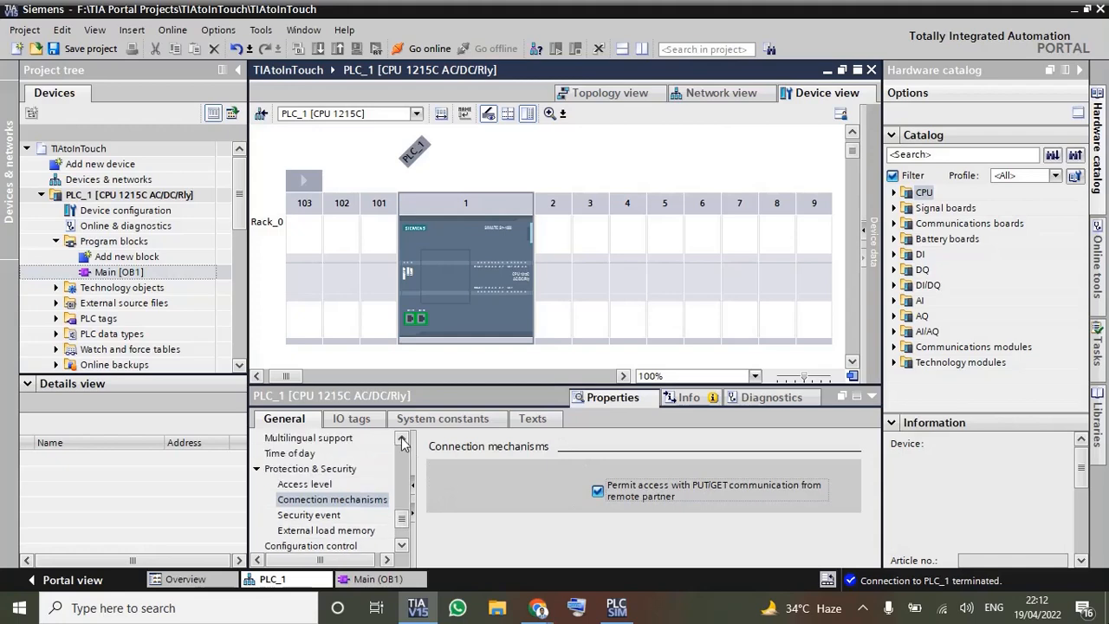
pyautogui.click(255, 469)
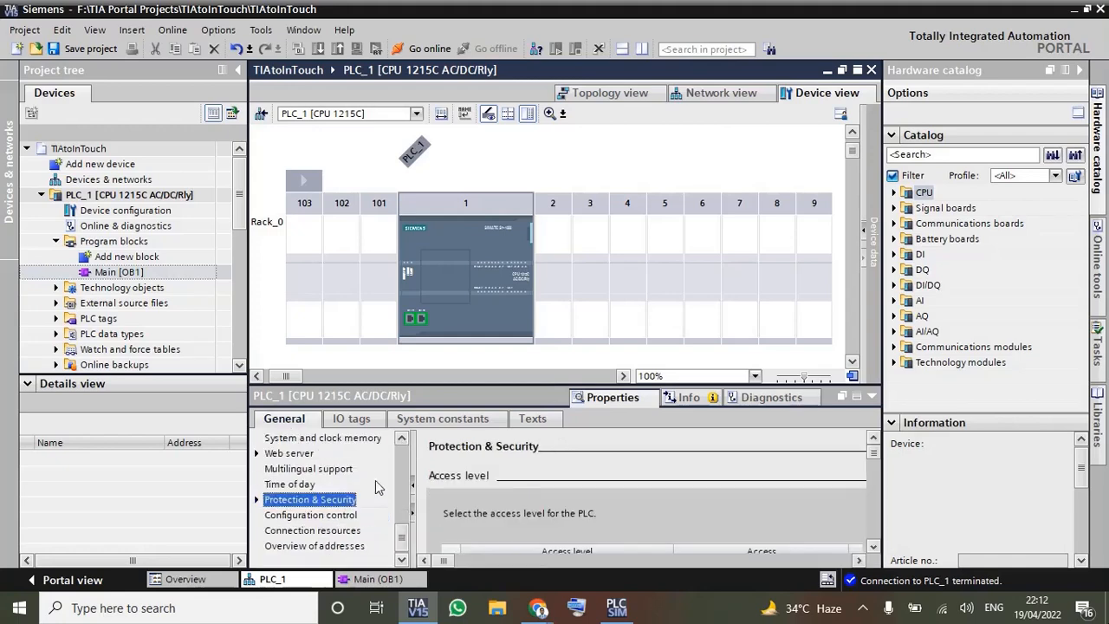
pyautogui.moveTo(399, 536); pyautogui.dragTo(401, 446)
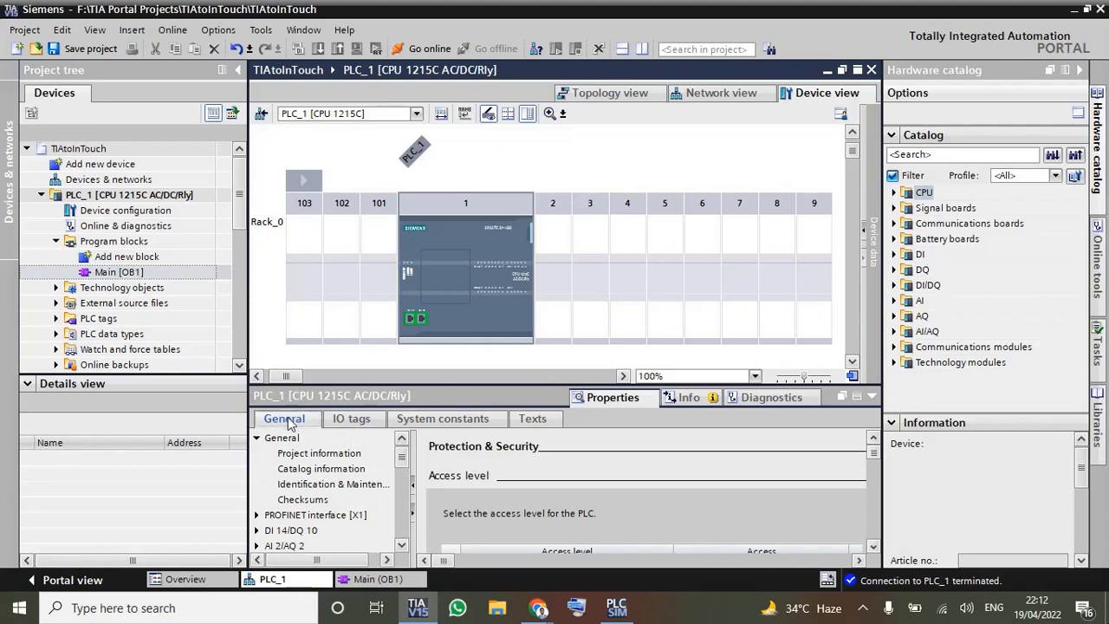
# Step: Collapse the General section and review the PUT/GET access permission in the CPU's connection mechanisms under Protection & Security
pyautogui.click(255, 438)
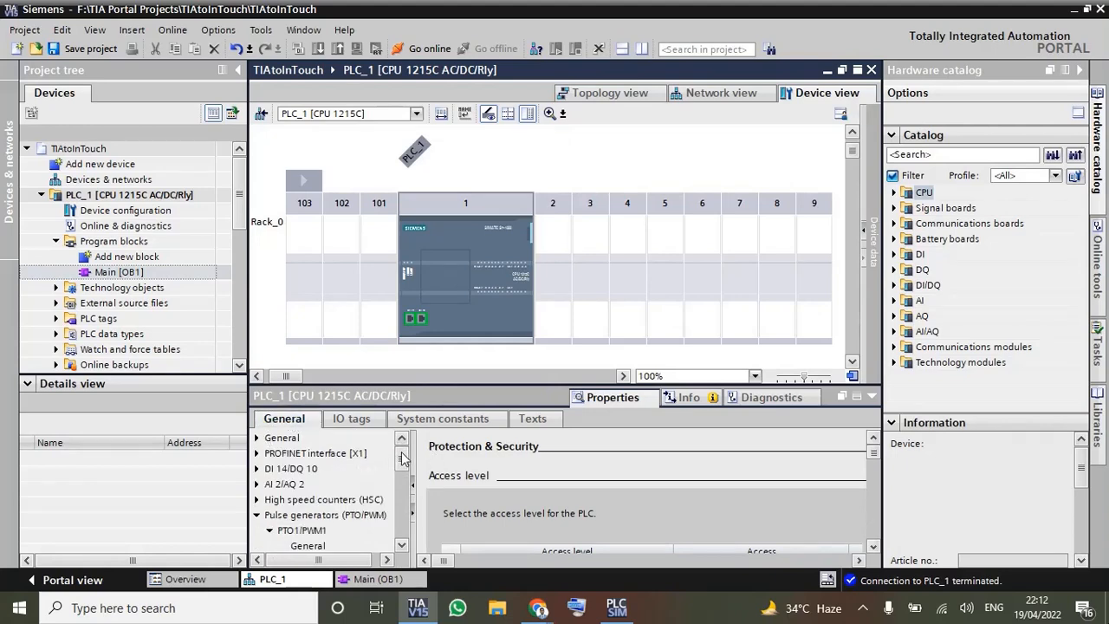
pyautogui.moveTo(401, 459); pyautogui.dragTo(401, 528)
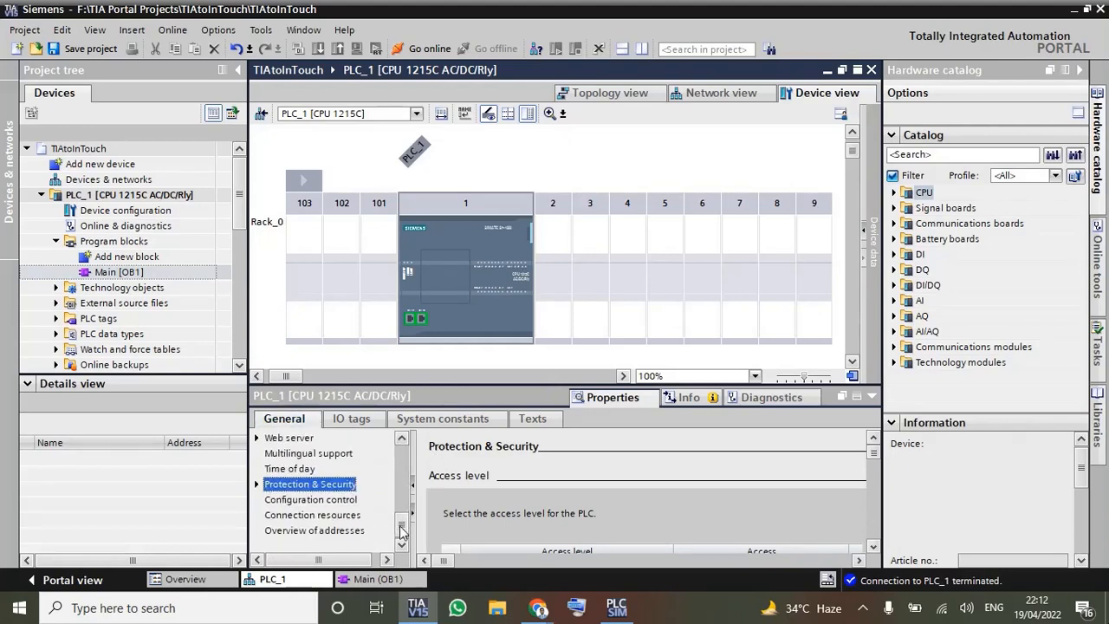
pyautogui.click(258, 484)
pyautogui.click(313, 501)
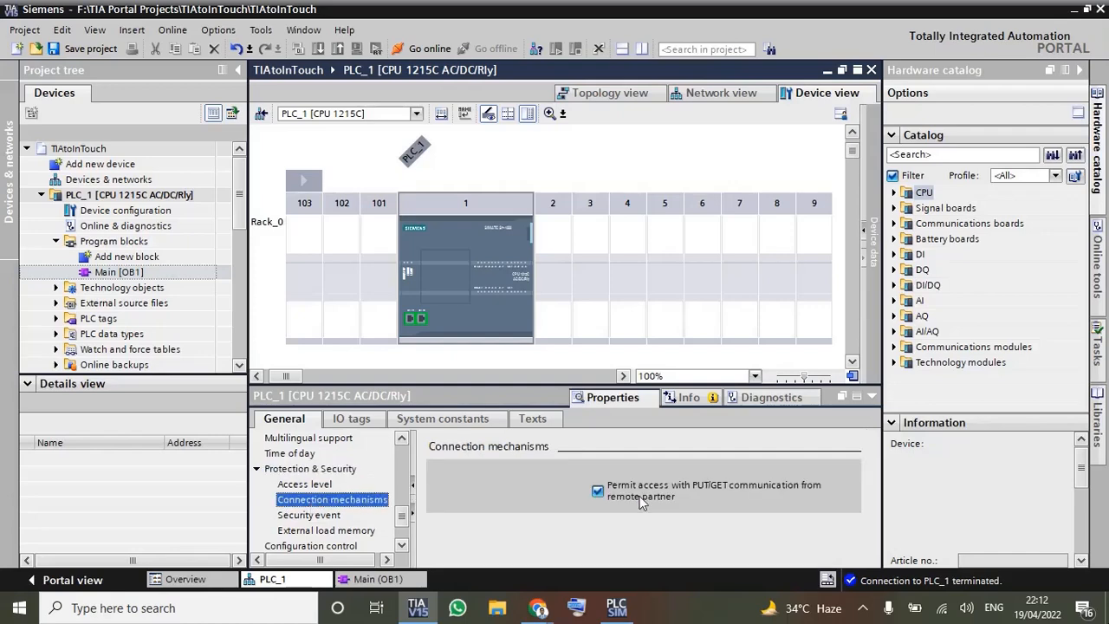
# Step: Compile PLC_1 from the device view and turn on online monitoring of the Main [OB1] block
pyautogui.click(459, 243)
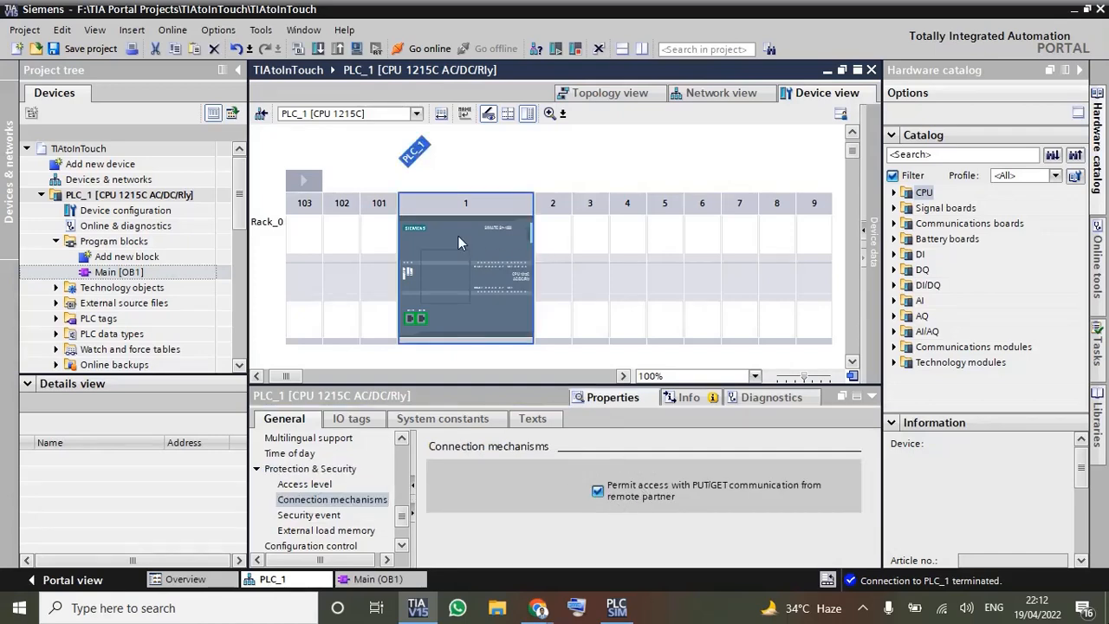
pyautogui.click(297, 49)
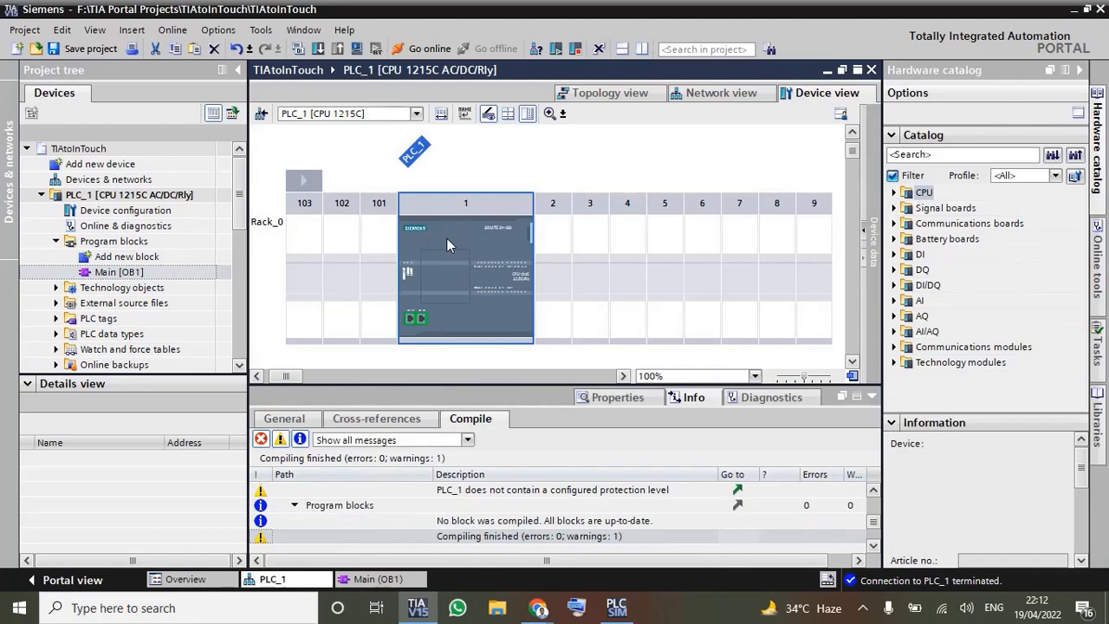
pyautogui.click(872, 395)
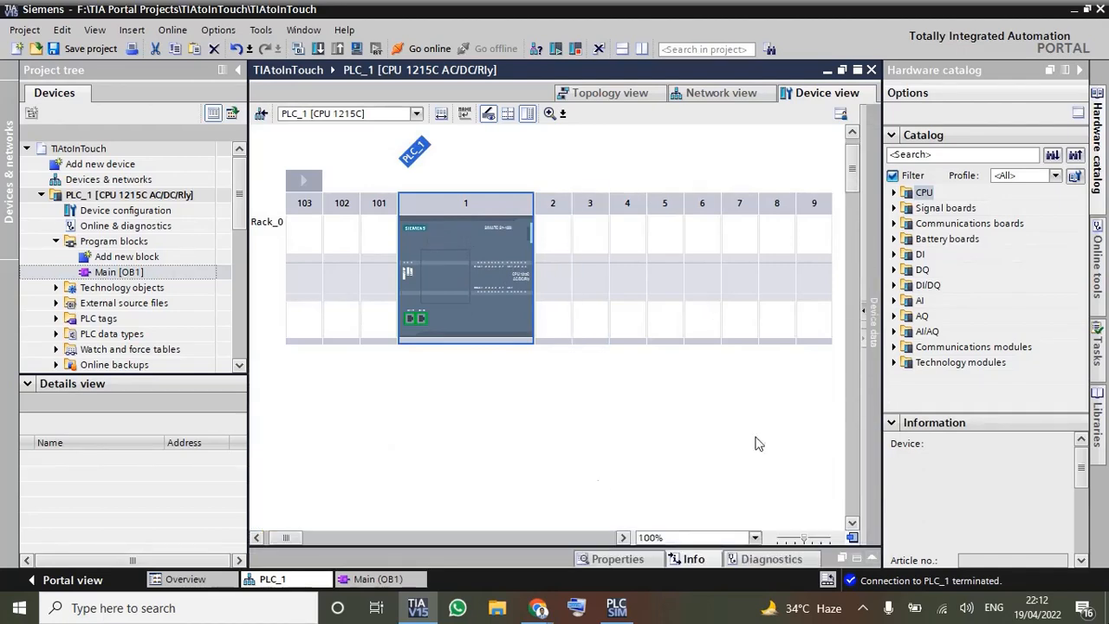
pyautogui.click(375, 578)
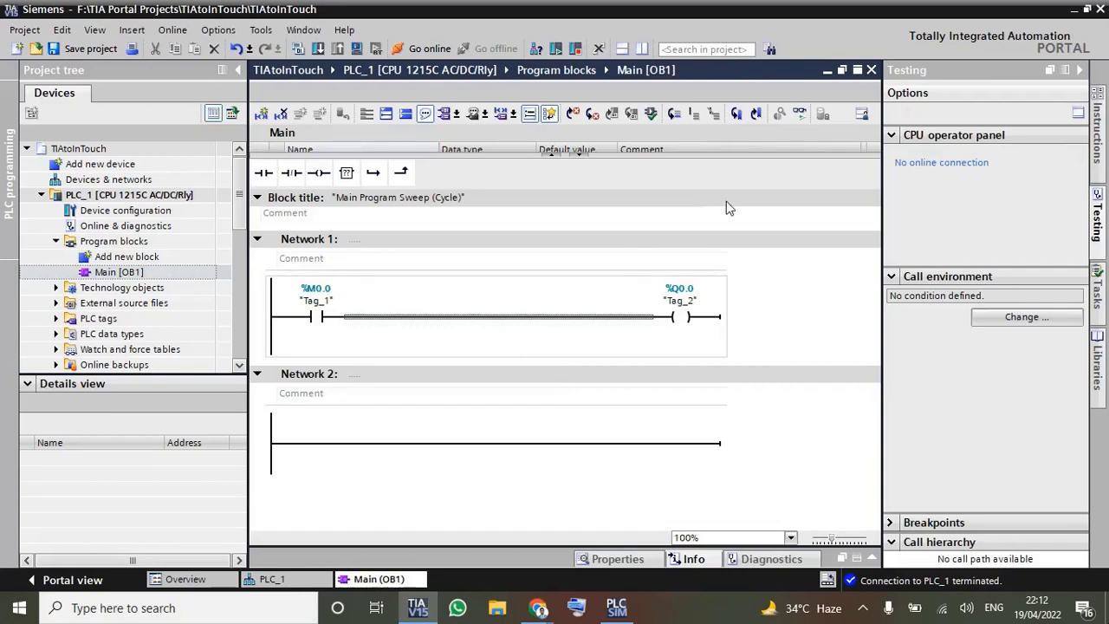
pyautogui.click(798, 114)
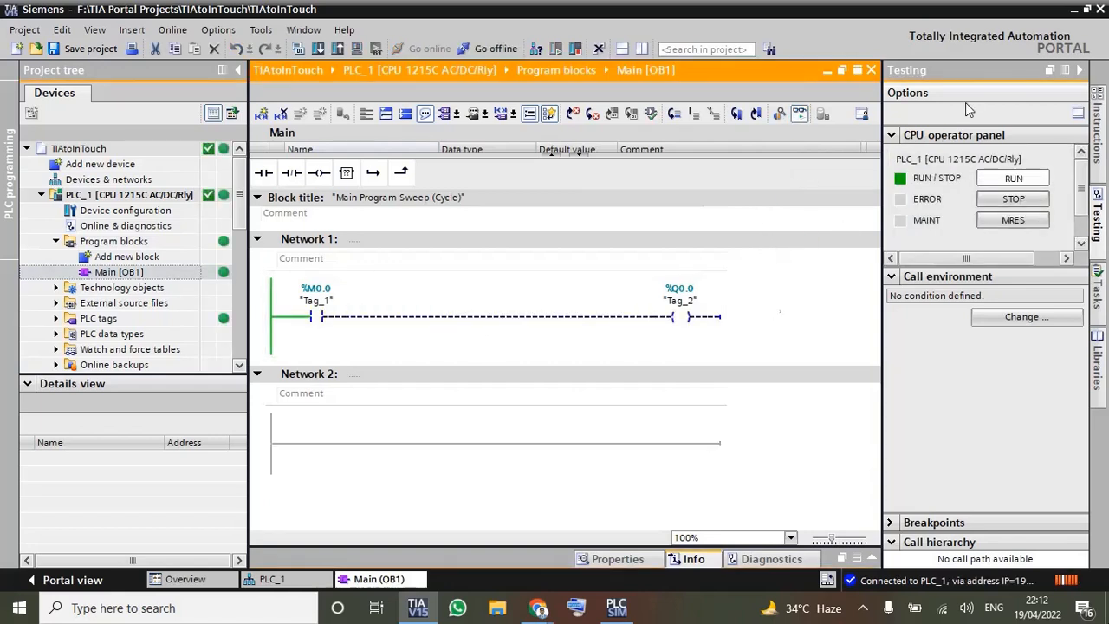
# Step: Switch to the desktop and run the NetToPLCsim shortcut as administrator
pyautogui.click(1073, 10)
pyautogui.click(360, 107)
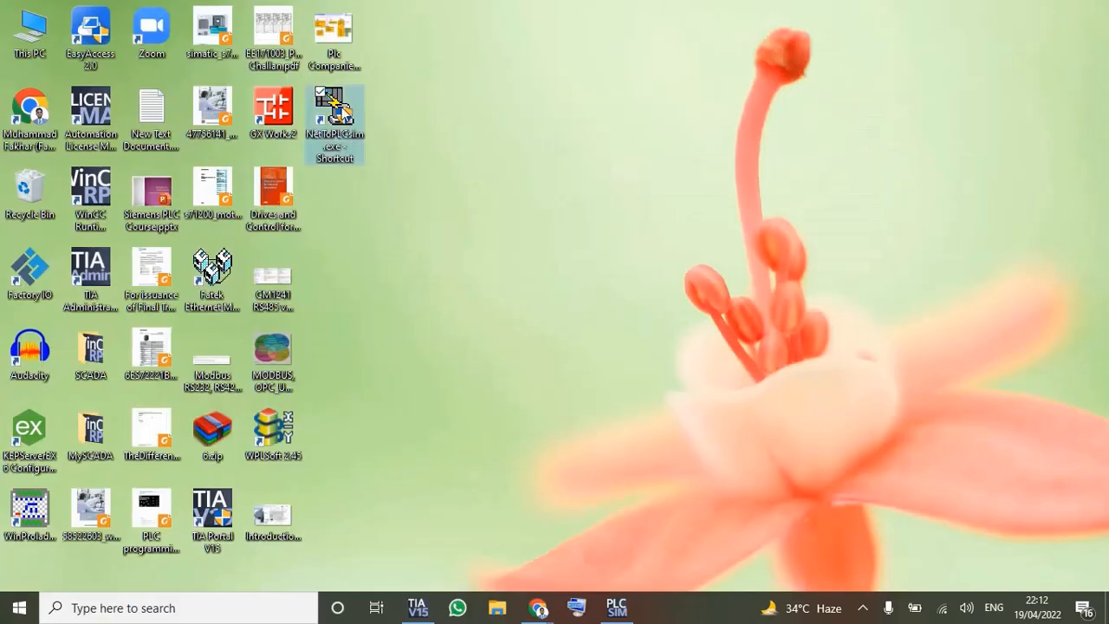
pyautogui.doubleClick(351, 122)
pyautogui.rightClick(343, 109)
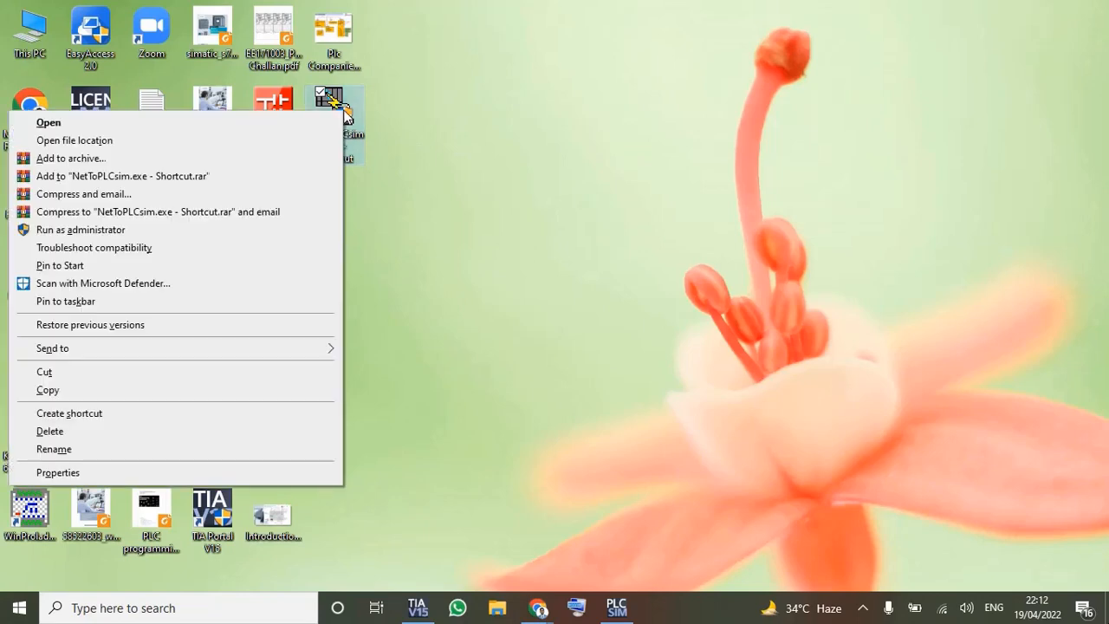
pyautogui.click(147, 230)
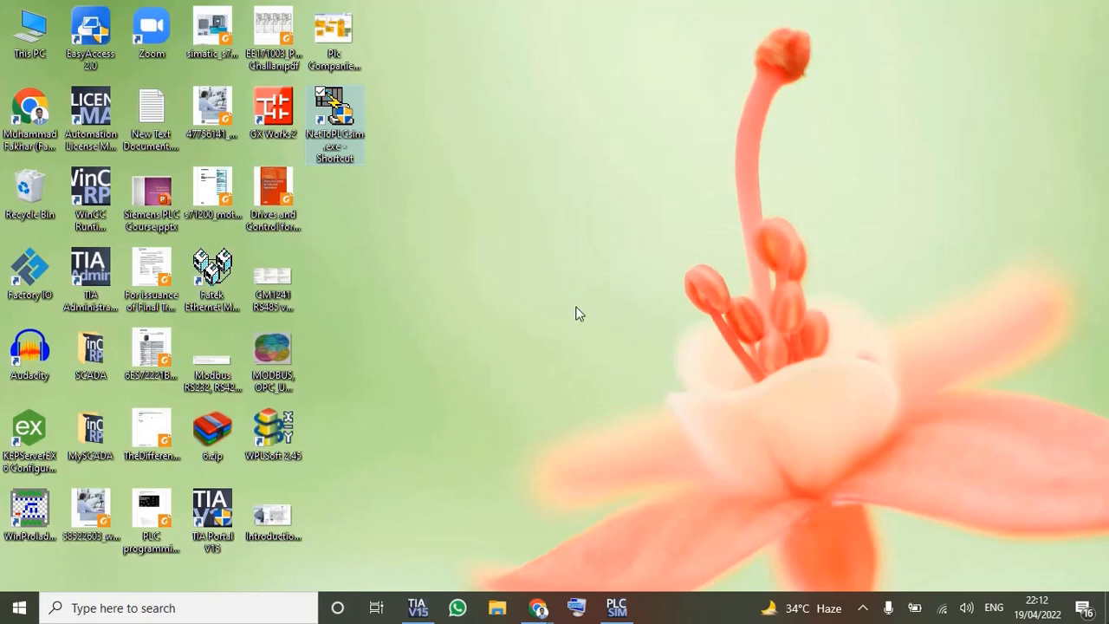
pyautogui.click(490, 424)
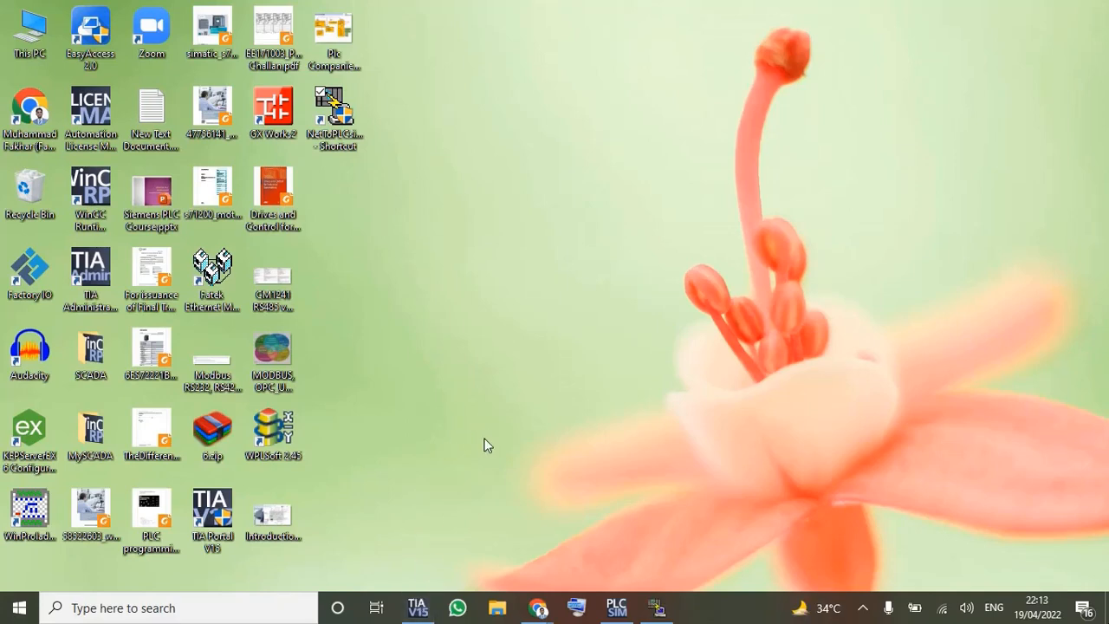
# Step: Bring up NetToPLCsim and the S7-PLCSIM window over TIA Portal, placing the simulator below the NetToPLCsim station list
pyautogui.click(418, 609)
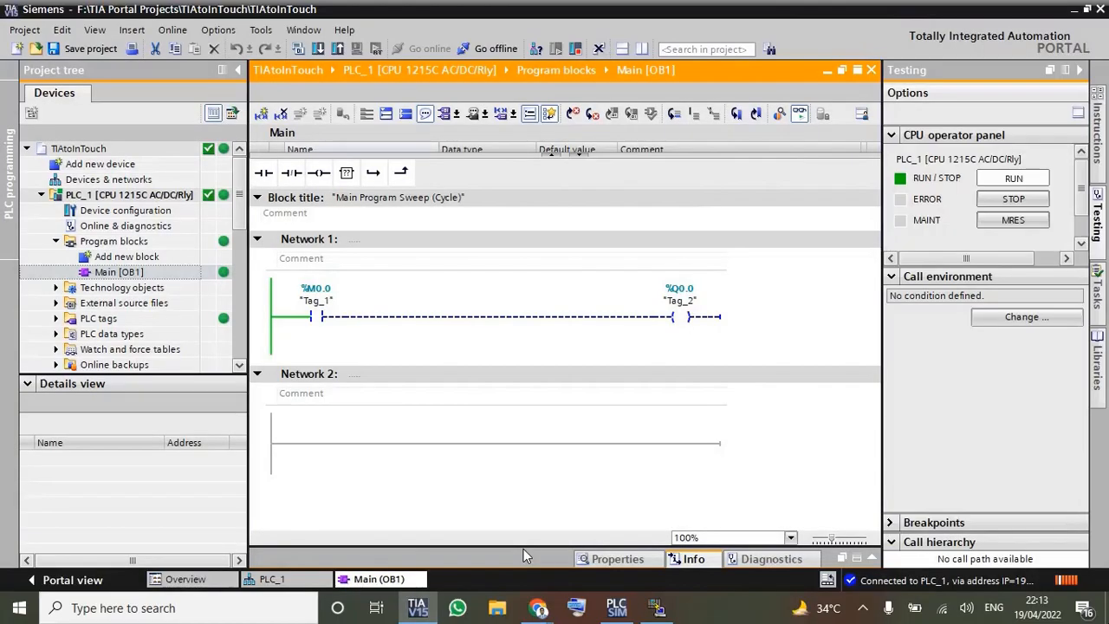
pyautogui.click(655, 607)
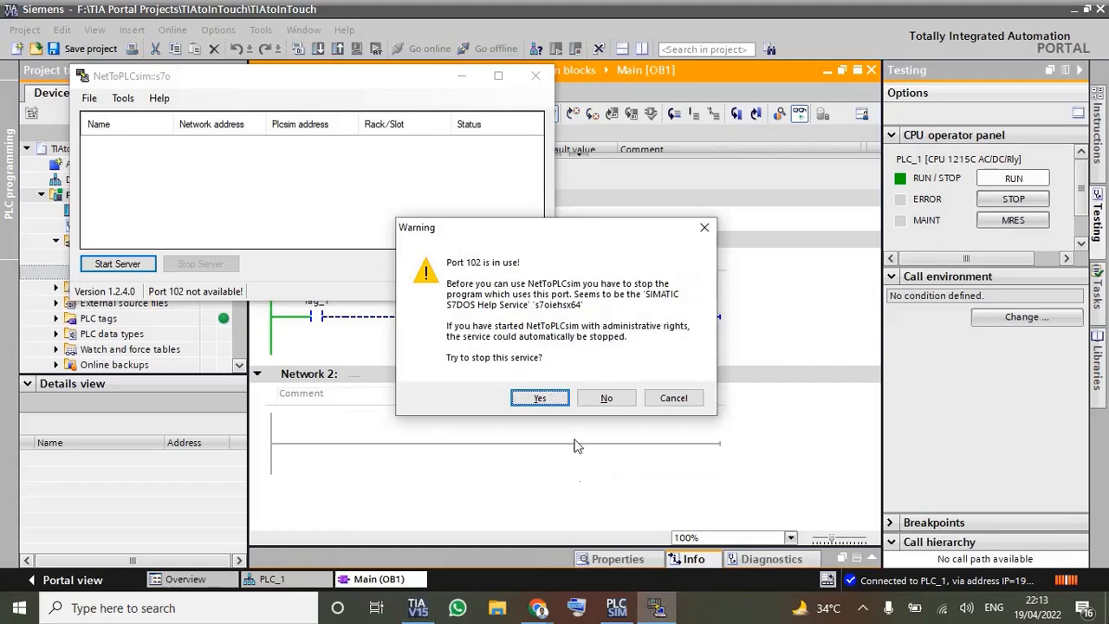
pyautogui.click(614, 607)
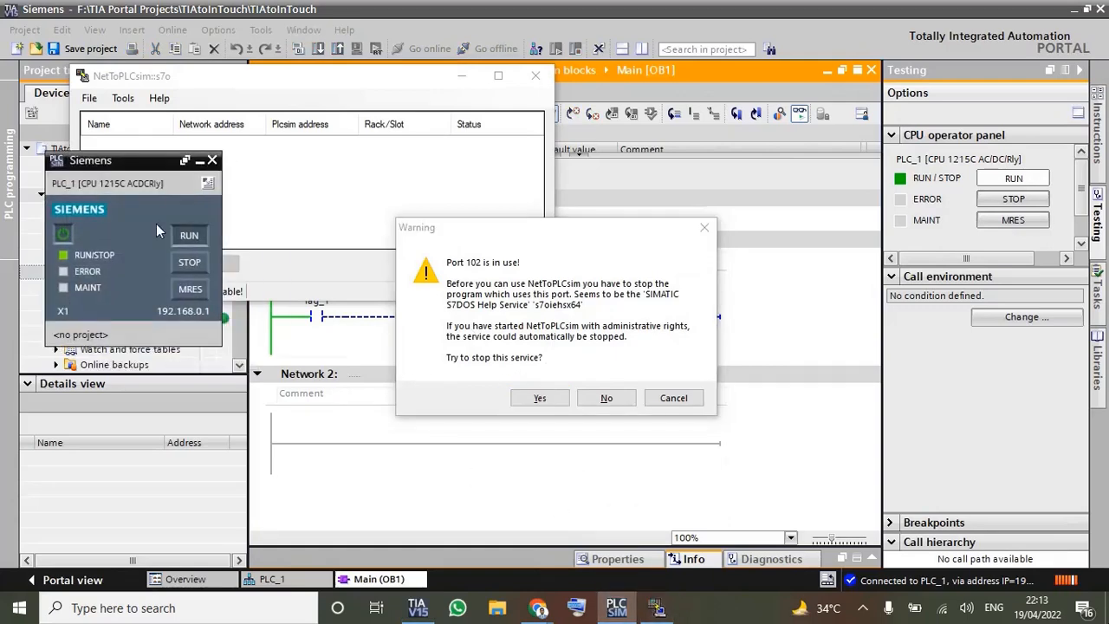
pyautogui.moveTo(138, 169); pyautogui.dragTo(168, 358)
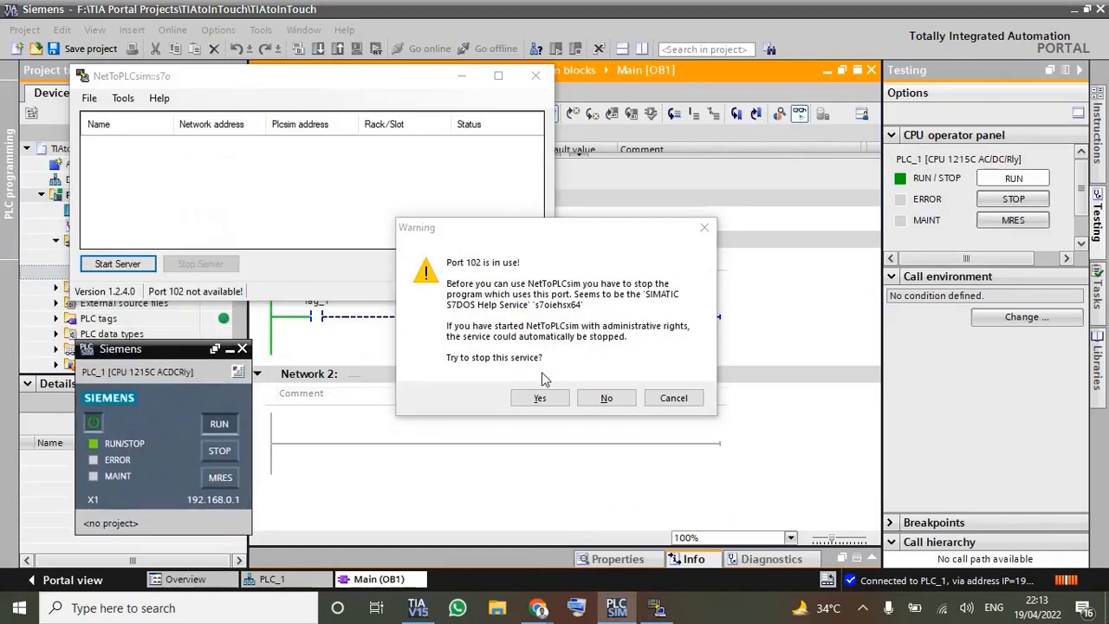
# Step: Let NetToPLCsim stop the service occupying port 102, retry the service start, and close the Get Port 102 dialog
pyautogui.click(539, 399)
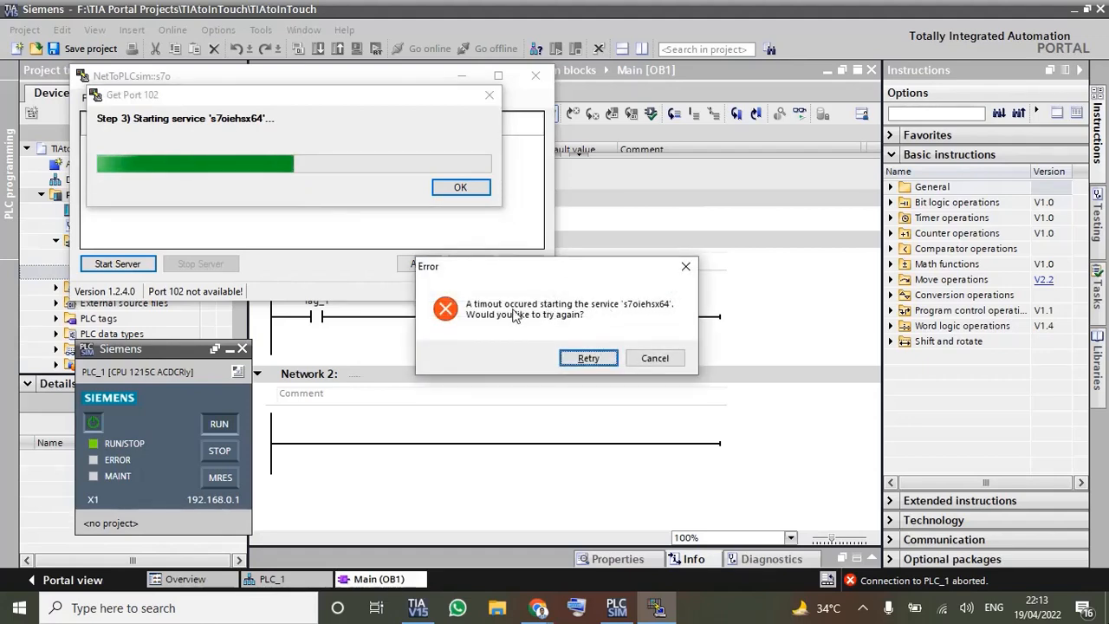
pyautogui.click(588, 359)
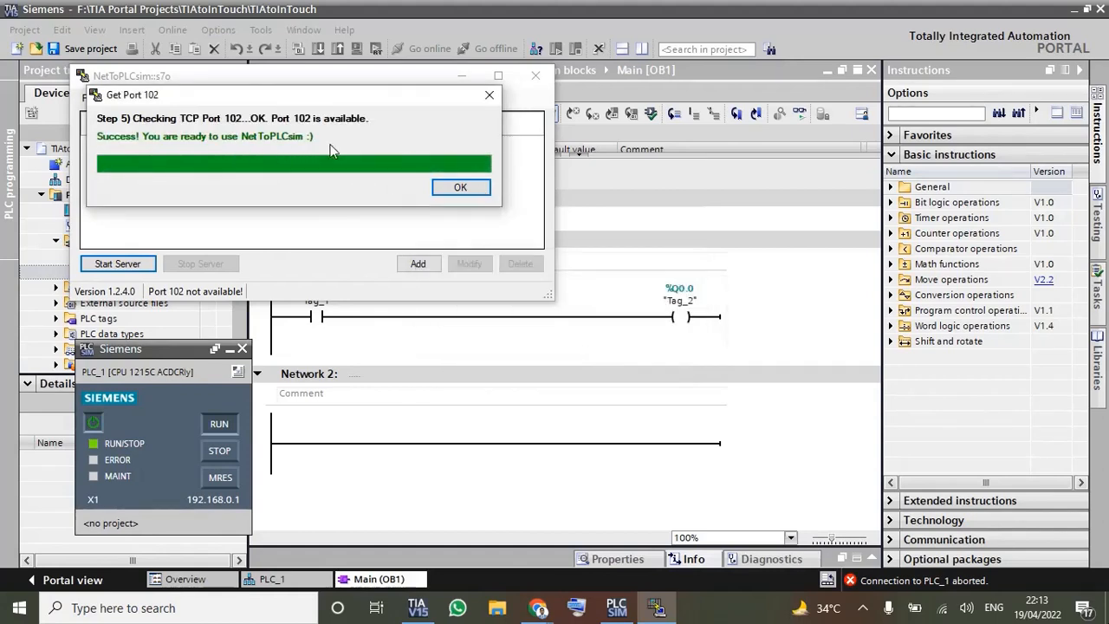
pyautogui.click(456, 188)
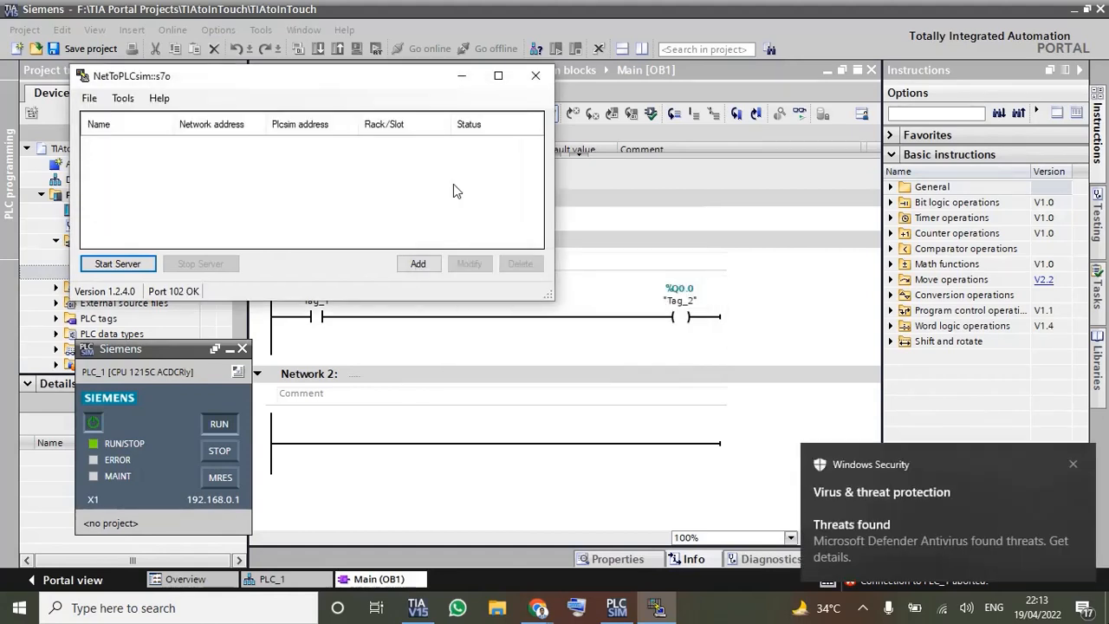
# Step: Try to add a station in NetToPLCsim and browse for its Plcsim IP address
pyautogui.click(416, 265)
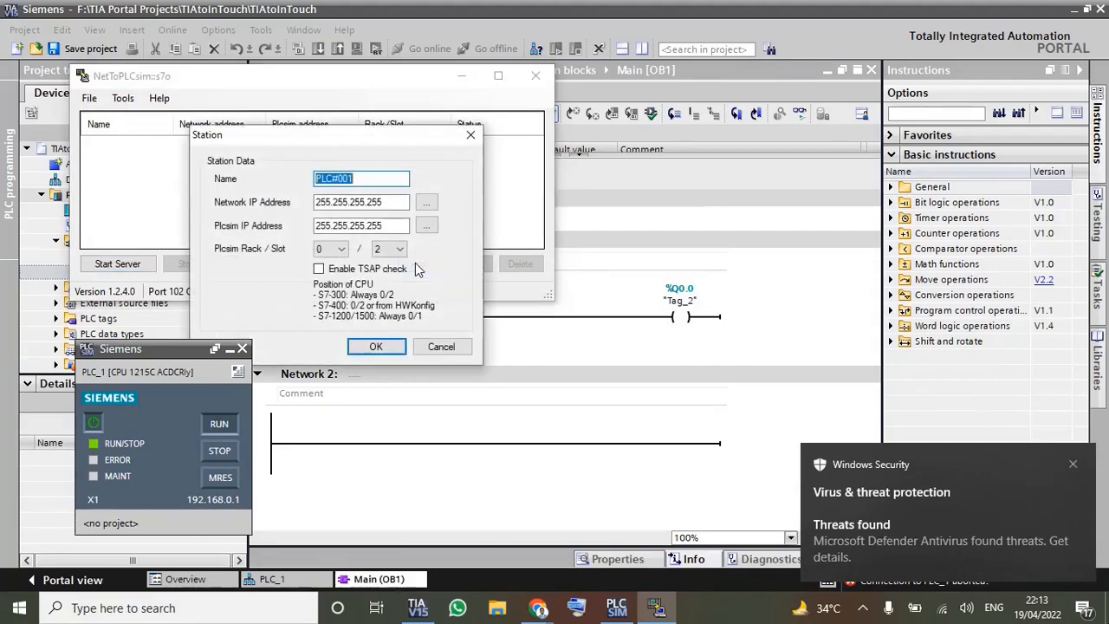
pyautogui.moveTo(377, 142); pyautogui.dragTo(374, 95)
pyautogui.click(424, 183)
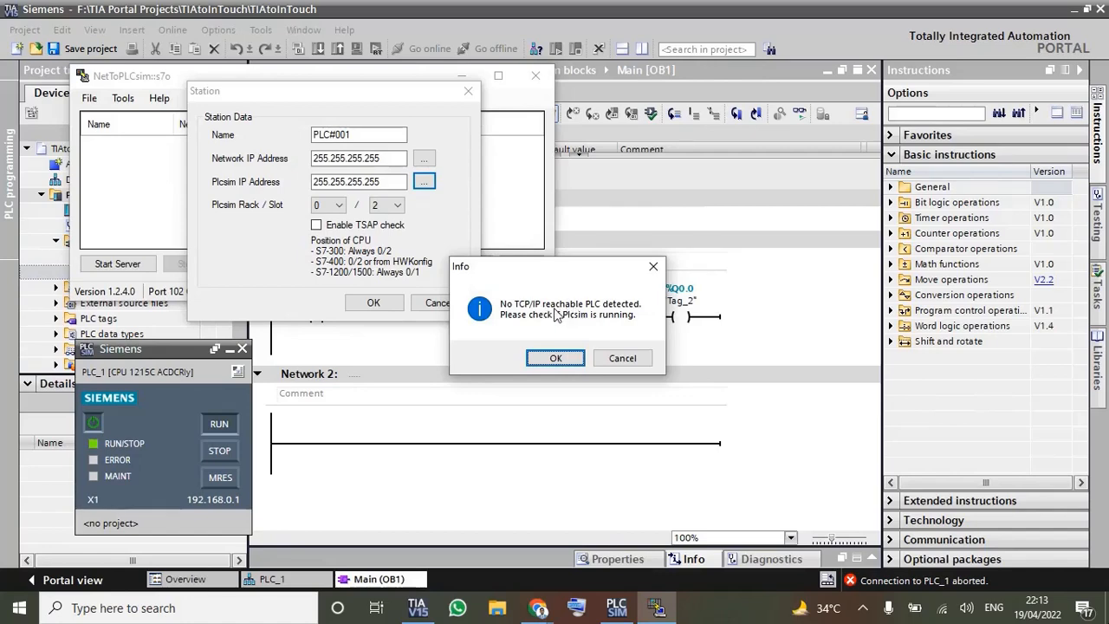
pyautogui.click(555, 357)
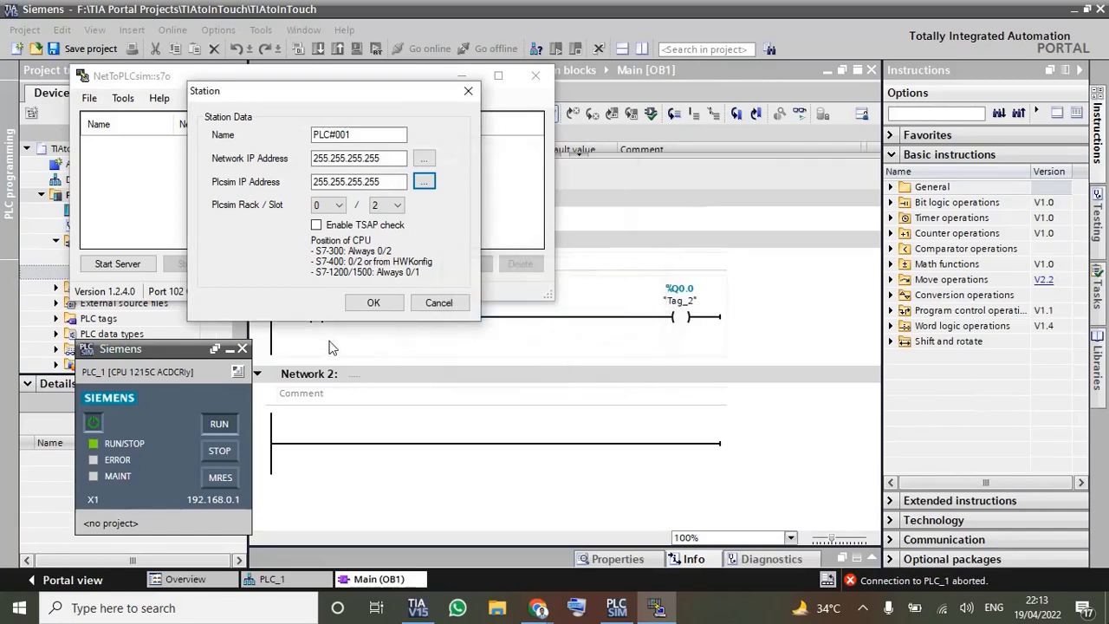
# Step: Exit S7-PLCSIM to end the current simulation and cancel the new NetToPLCsim station
pyautogui.click(244, 349)
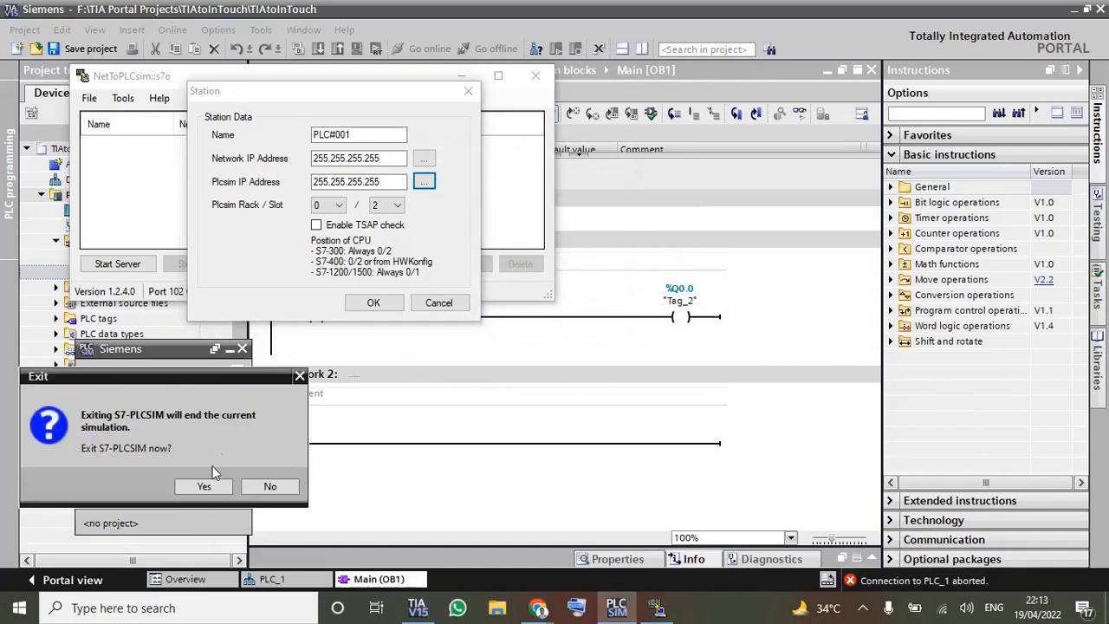
pyautogui.click(203, 487)
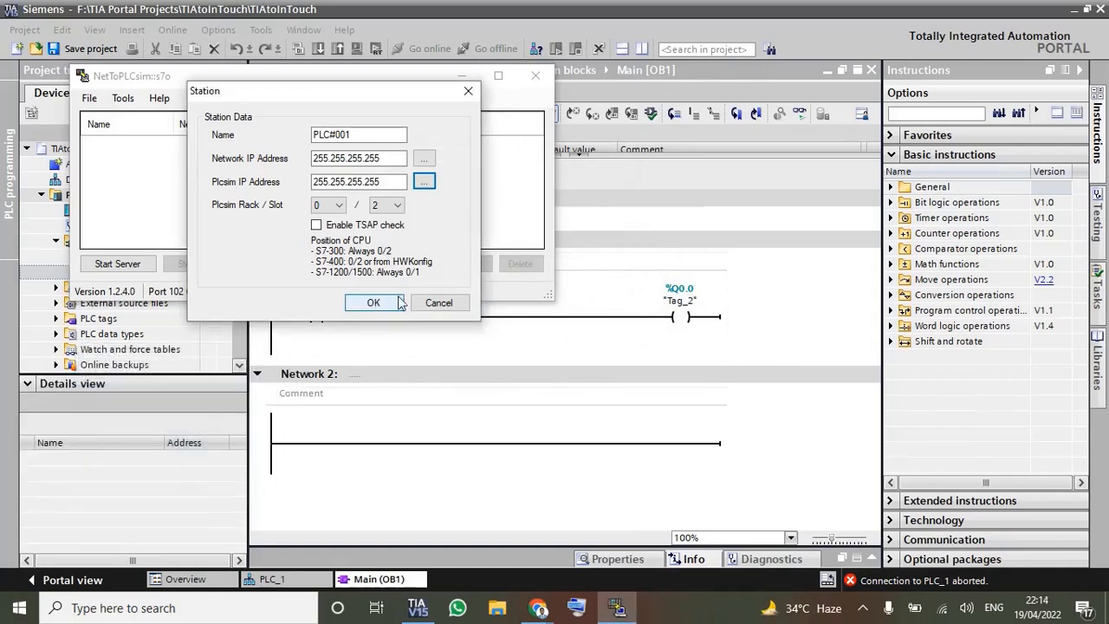
pyautogui.click(437, 302)
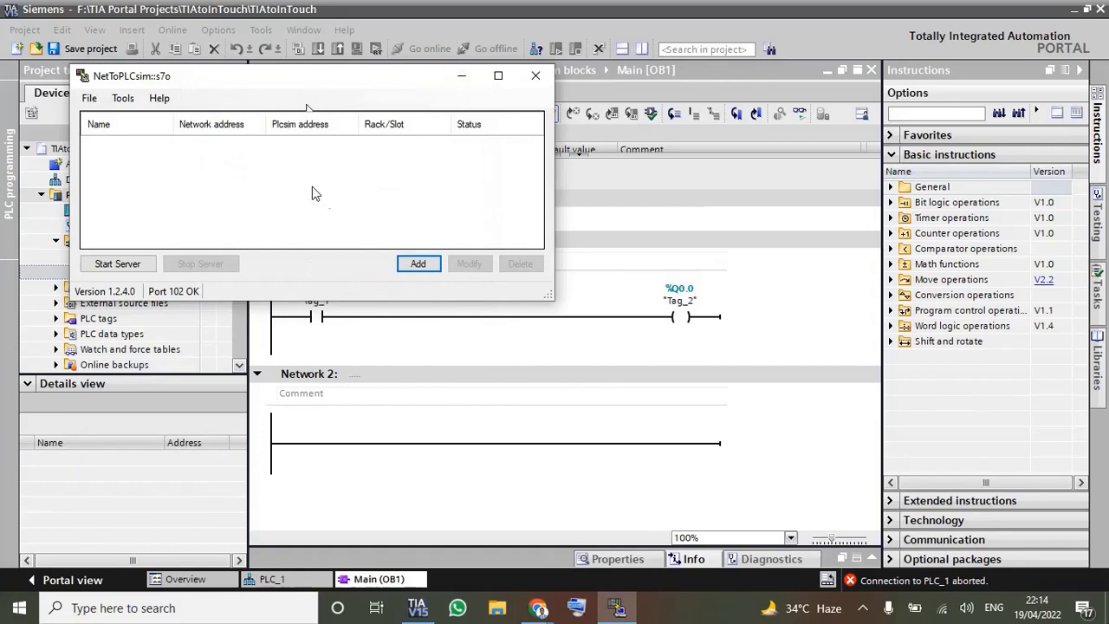
# Step: Take PLC_1 offline in TIA Portal and start a new simulation for it, with NetToPLCsim minimized
pyautogui.click(457, 83)
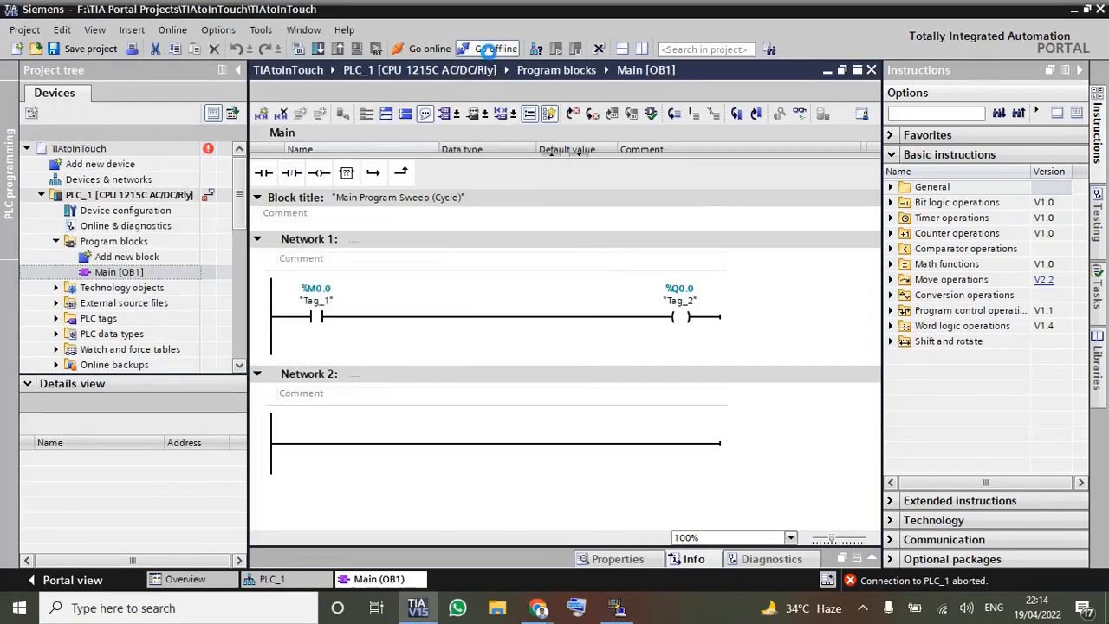
pyautogui.click(487, 49)
pyautogui.click(375, 317)
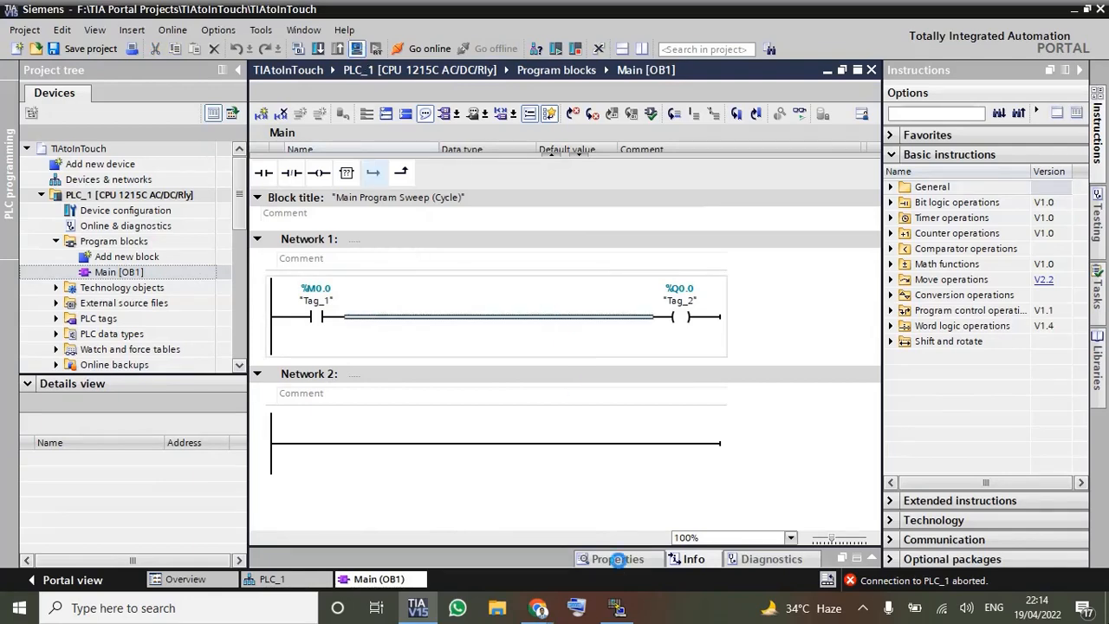
pyautogui.click(619, 609)
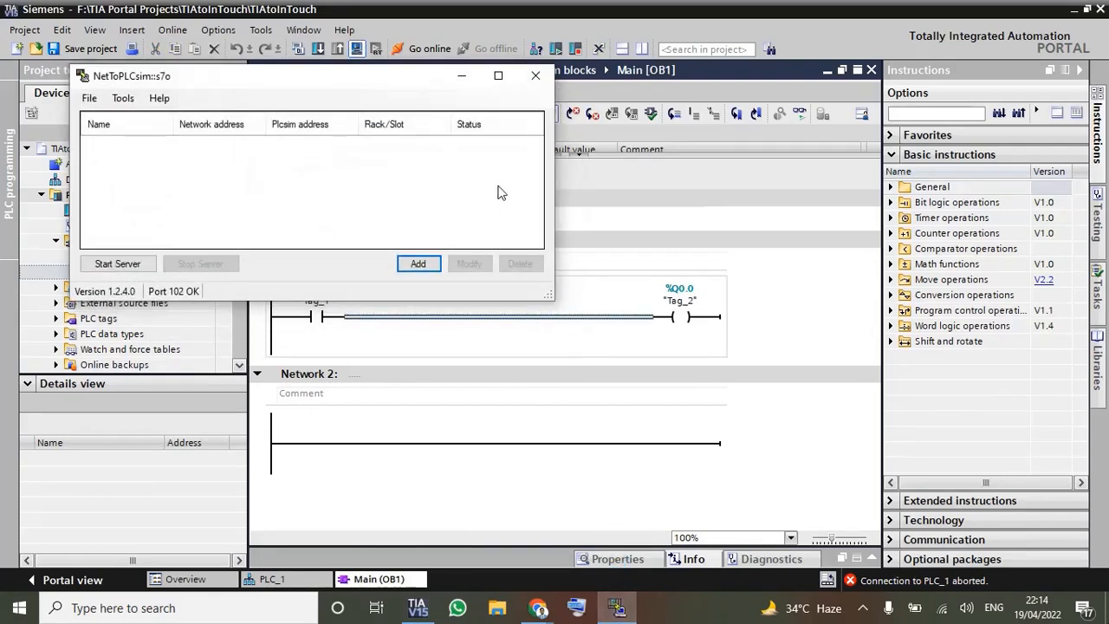
pyautogui.moveTo(374, 79); pyautogui.dragTo(345, 170)
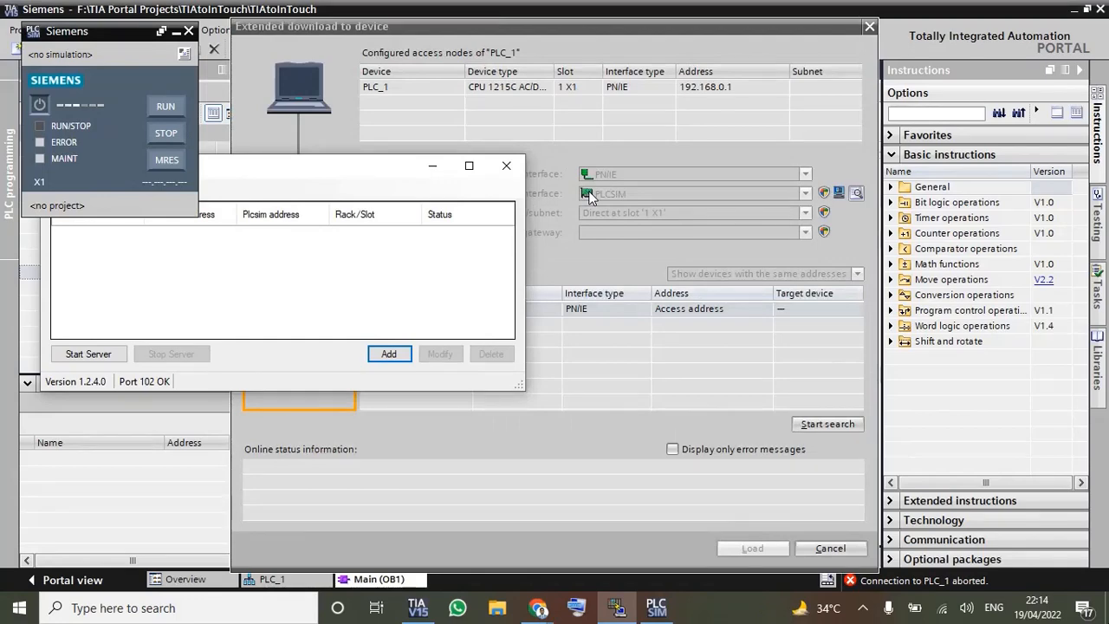
pyautogui.click(433, 165)
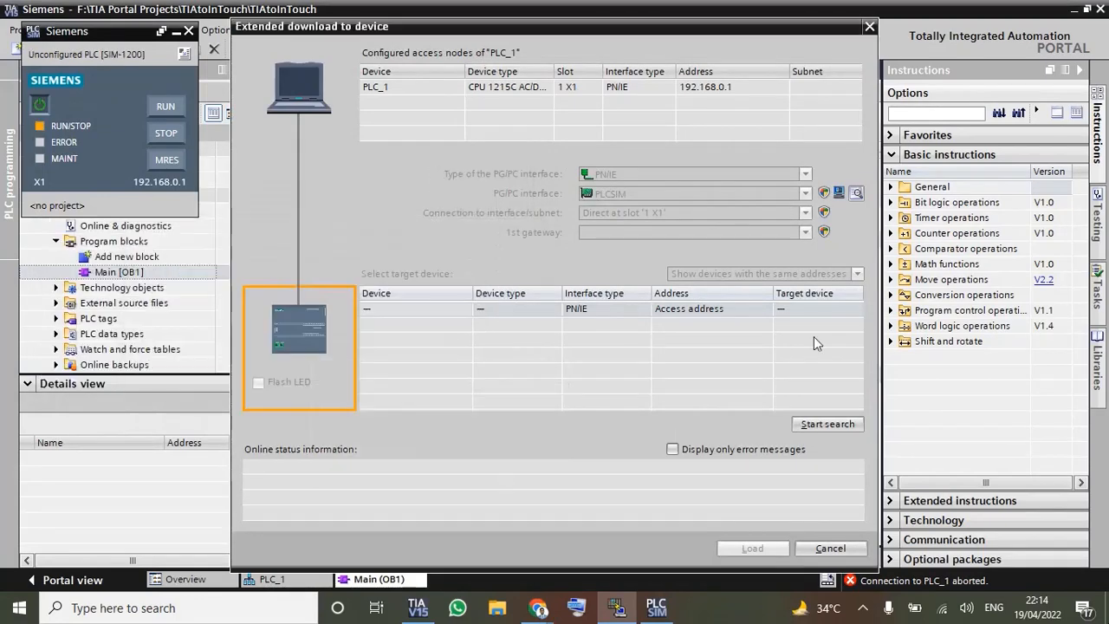
# Step: Search for the simulated CPU, load PLC_1's hardware and software into it, and return to NetToPLCsim
pyautogui.click(812, 424)
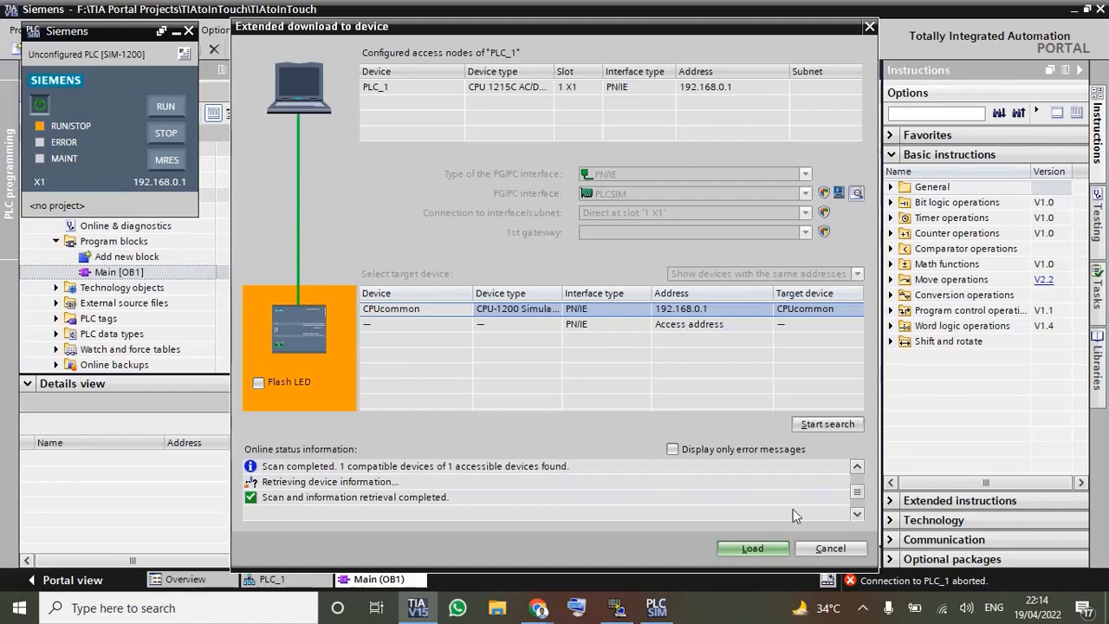
pyautogui.click(753, 549)
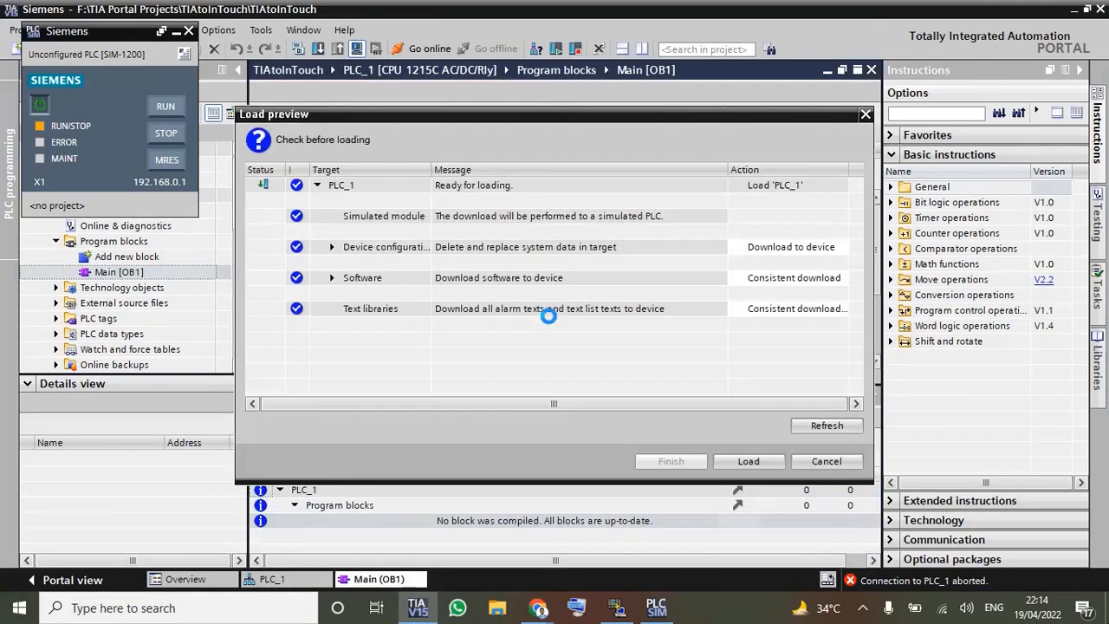
pyautogui.click(747, 462)
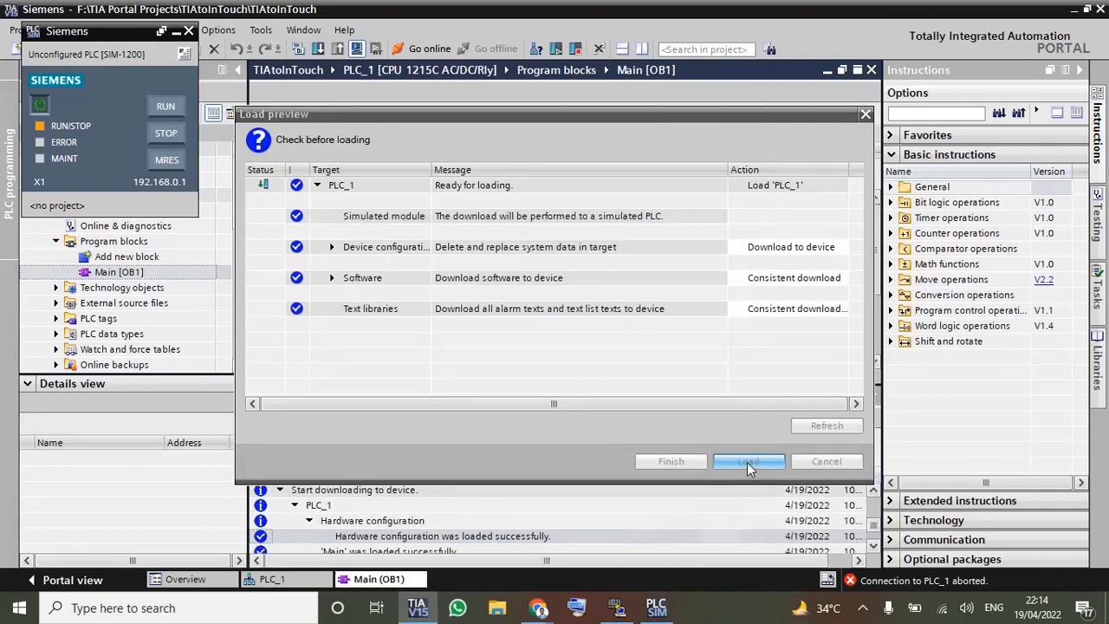
pyautogui.click(670, 461)
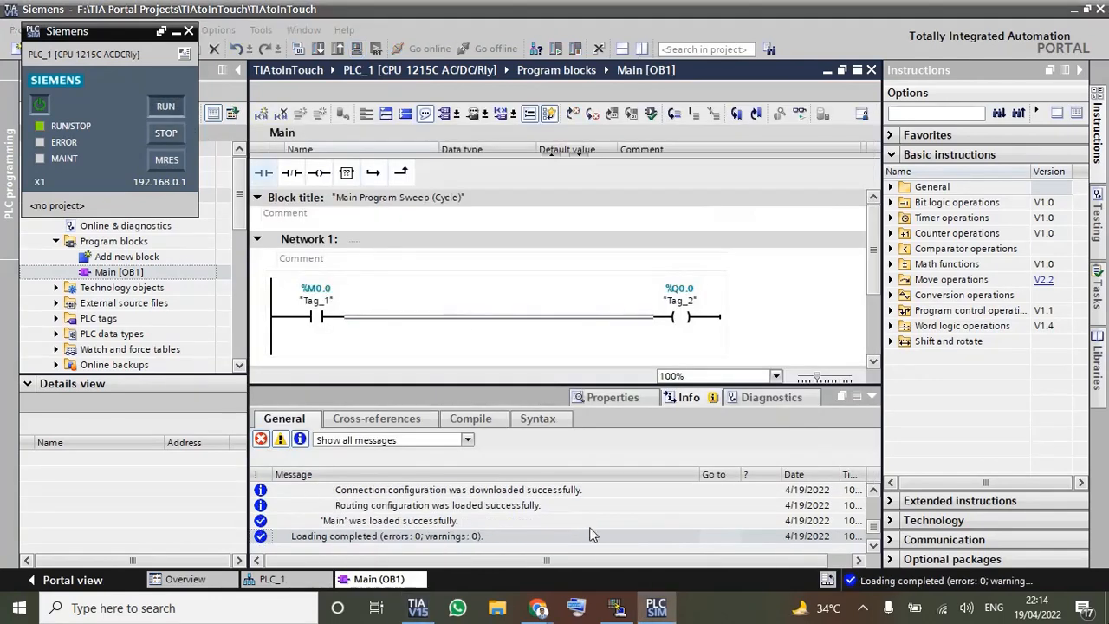
pyautogui.click(616, 607)
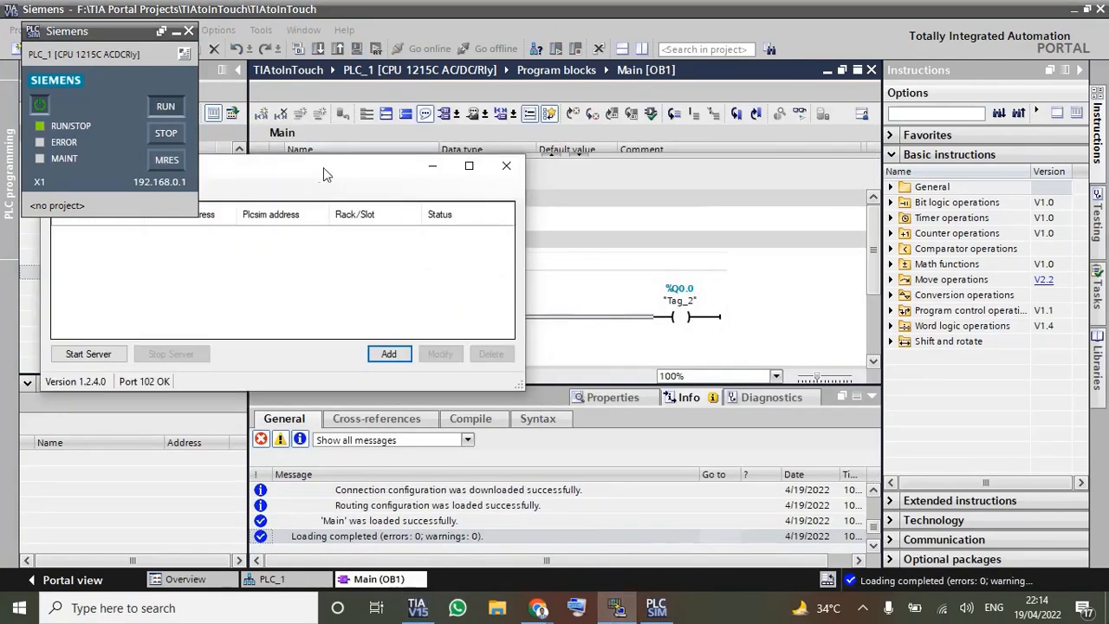
# Step: Add a station in NetToPLCsim and select the reachable S7-1200 CPU at 192.168.0.1 as its Plcsim IP address
pyautogui.moveTo(323, 173); pyautogui.dragTo(518, 146)
pyautogui.click(589, 325)
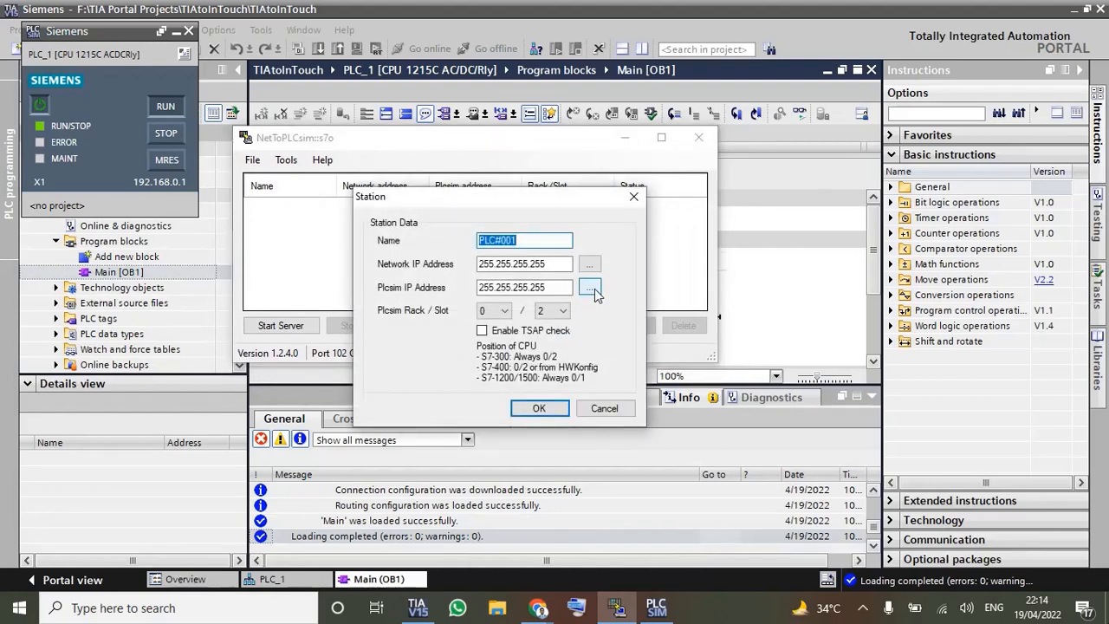
pyautogui.click(589, 288)
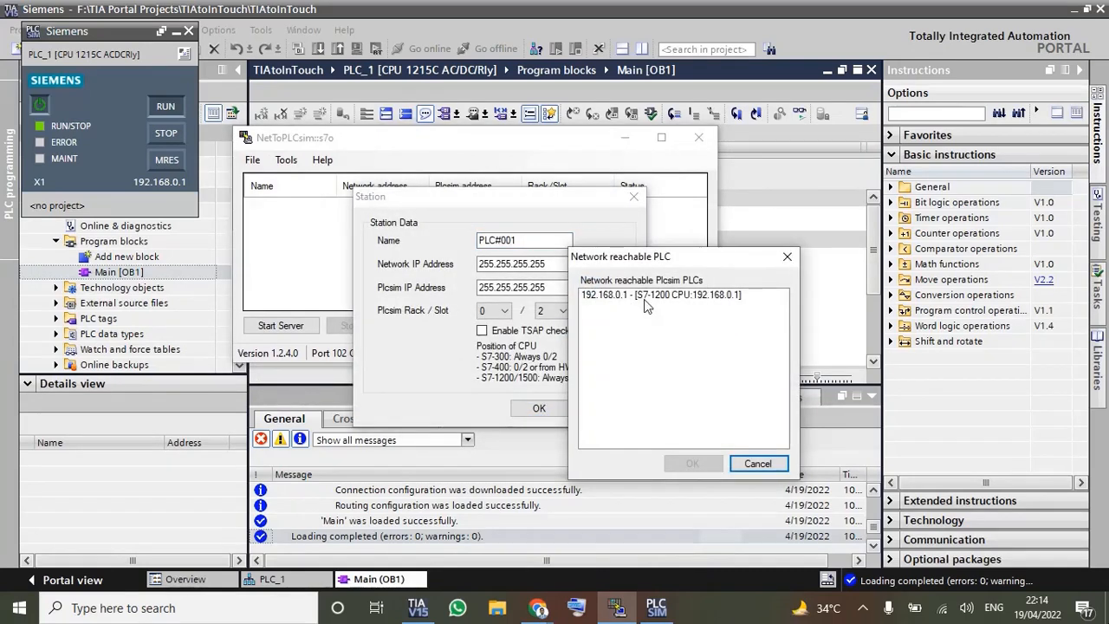
pyautogui.click(636, 296)
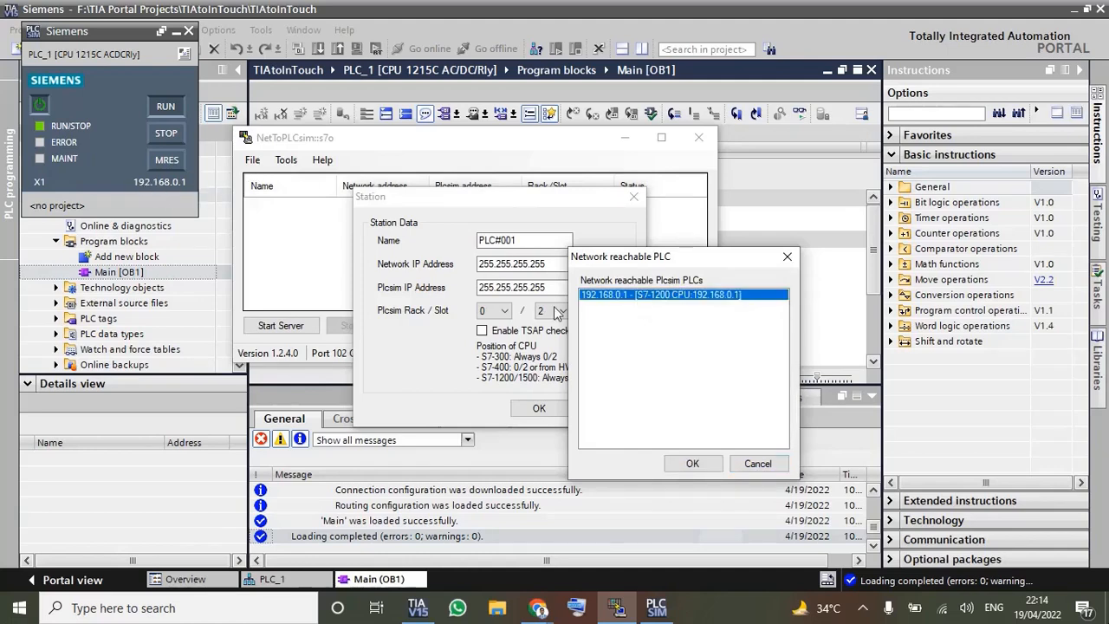
pyautogui.click(693, 464)
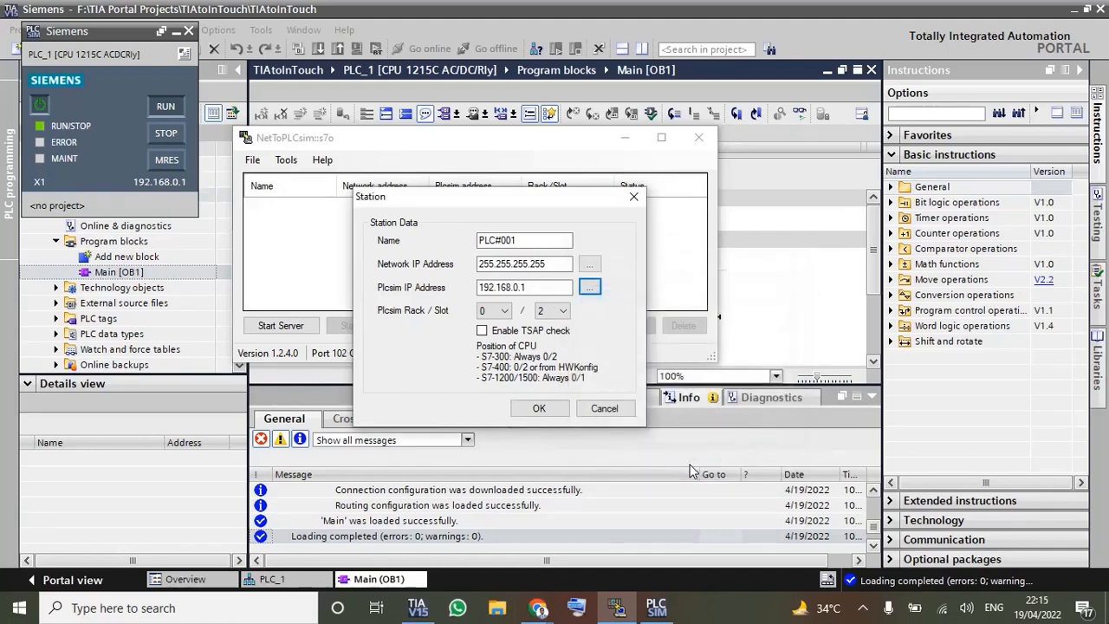
# Step: Set the station's network IP address to 192.168.0.3 and its Plcsim rack/slot to 0/1, and confirm the station
pyautogui.click(589, 267)
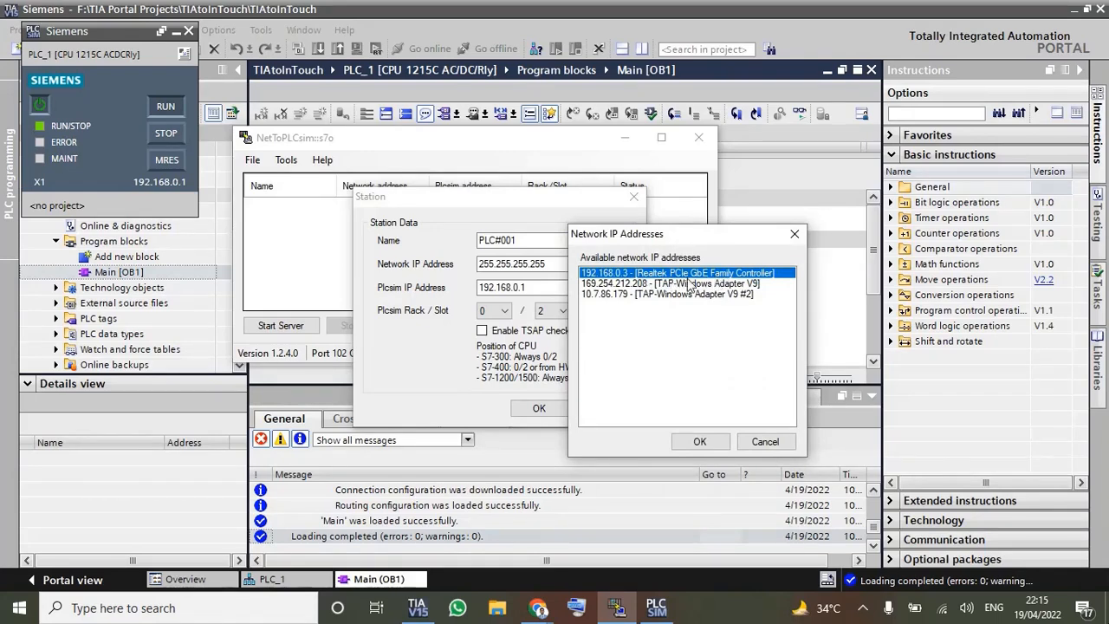
pyautogui.click(715, 443)
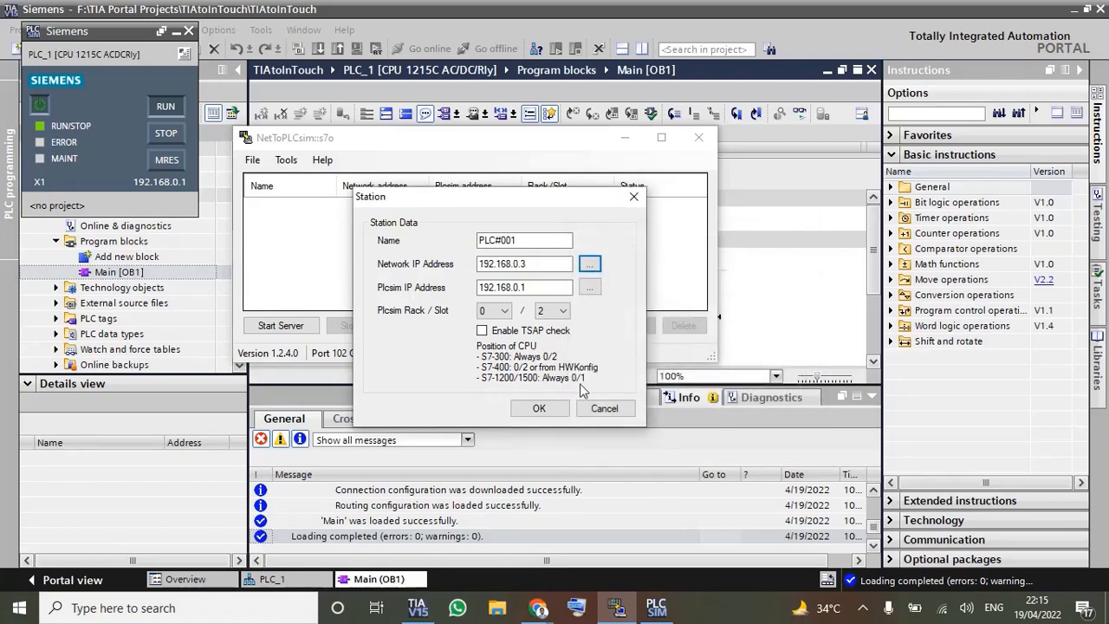
pyautogui.click(554, 311)
pyautogui.click(552, 335)
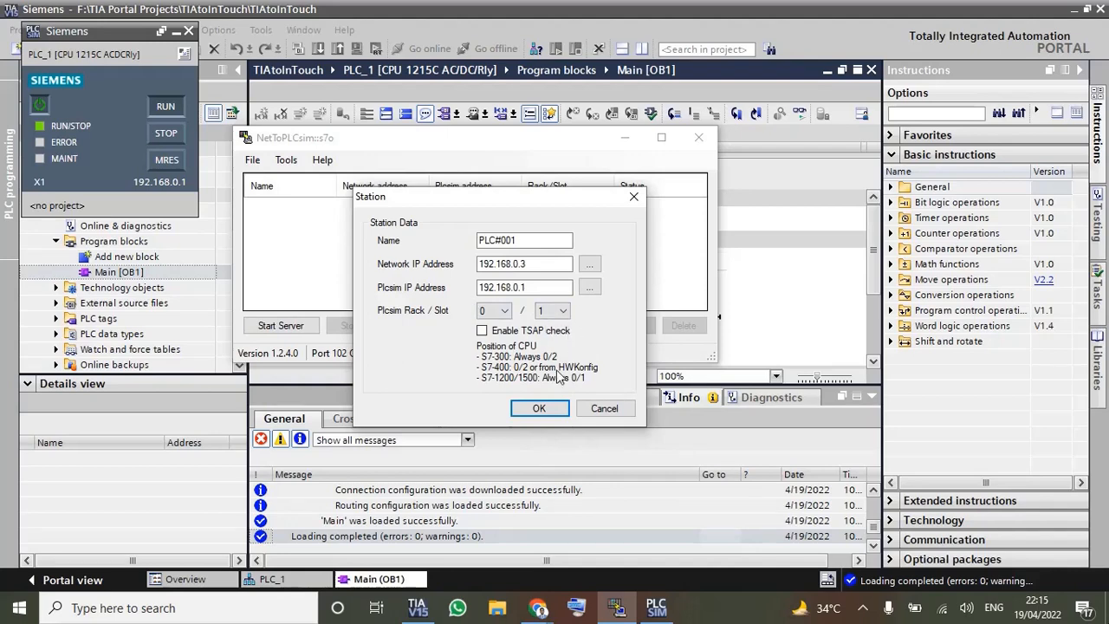
pyautogui.click(536, 407)
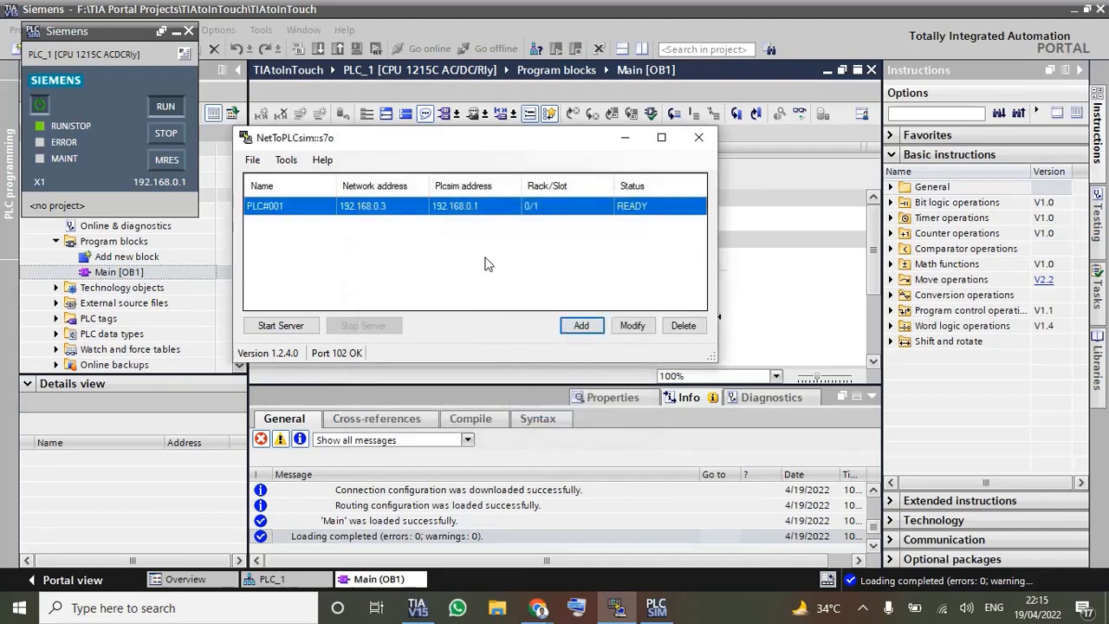
# Step: Start the NetToPLCsim server for the station and minimize its window
pyautogui.click(288, 326)
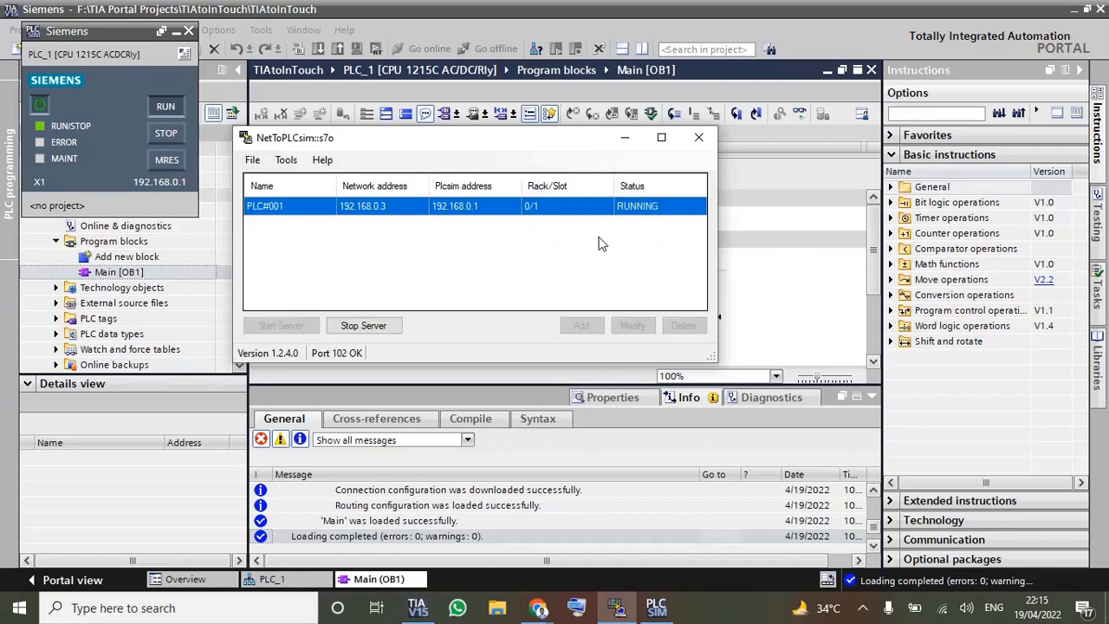
pyautogui.click(625, 137)
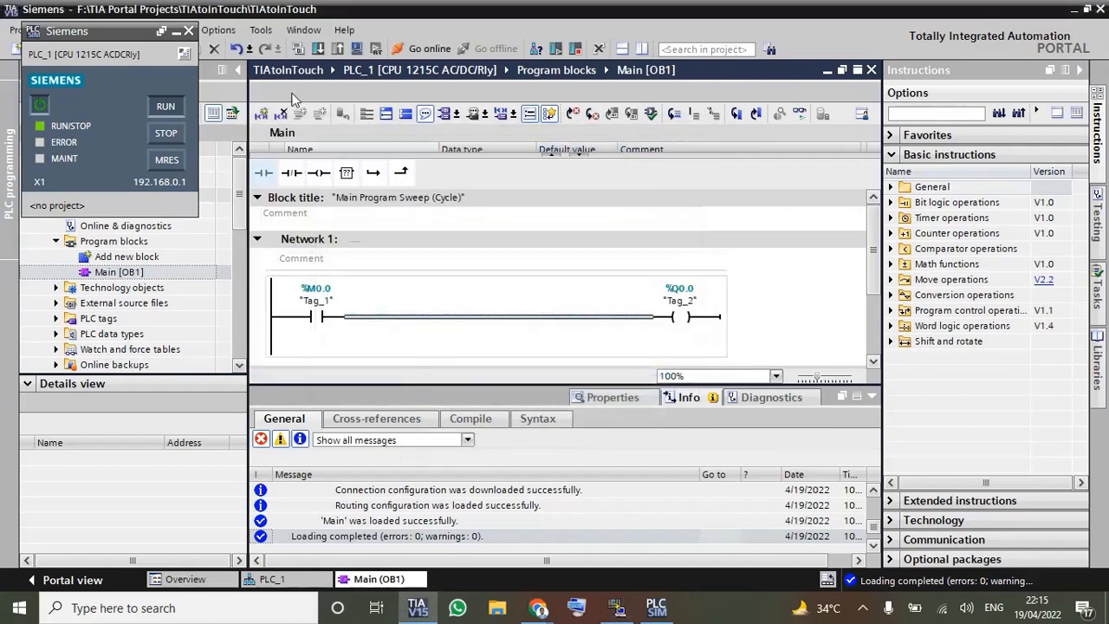
# Step: Minimize S7-PLCSIM, go online with PLC_1 and monitor the Tag_1 contact and Tag_2 coil in Network 1 of Main
pyautogui.click(175, 31)
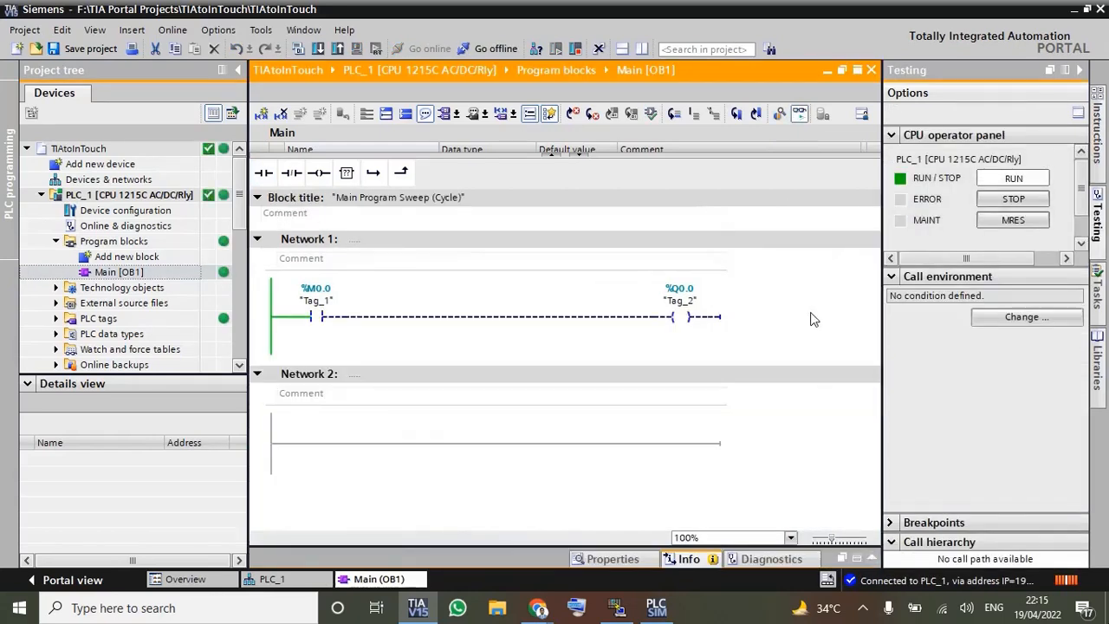
pyautogui.click(317, 316)
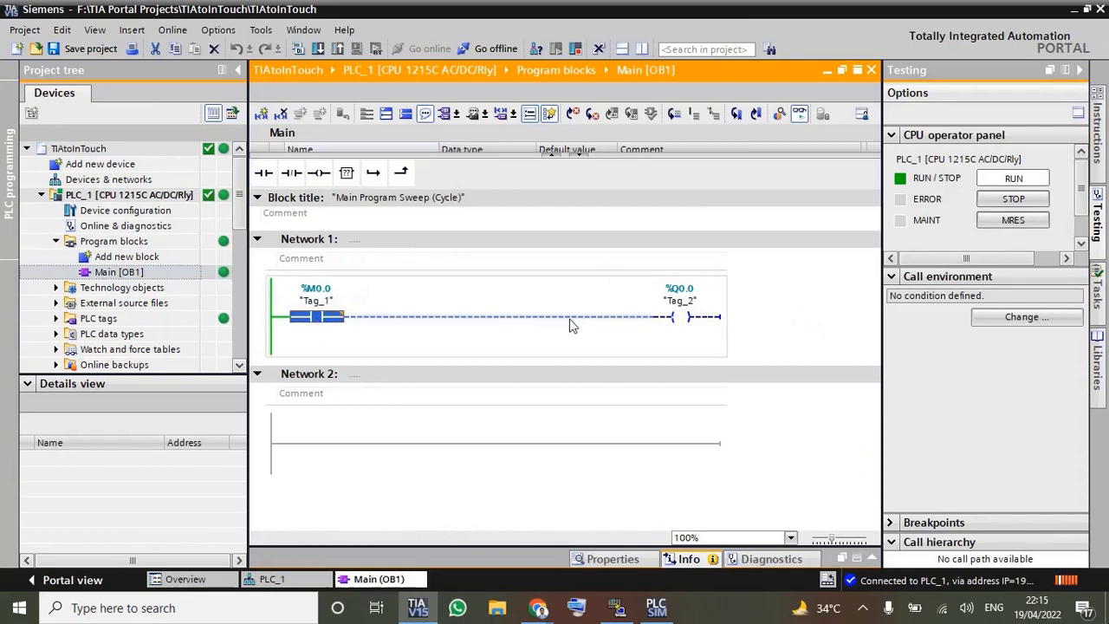
pyautogui.click(681, 318)
pyautogui.click(326, 321)
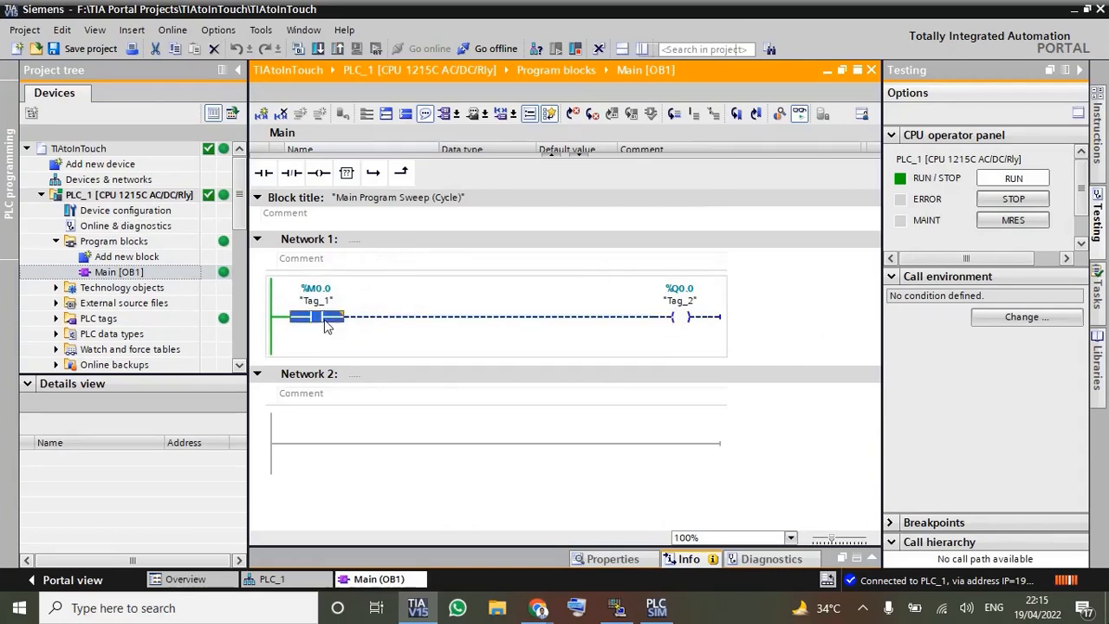
# Step: Search Windows for KEPServerEX 6 Configuration and launch it
pyautogui.click(294, 607)
pyautogui.write('k')
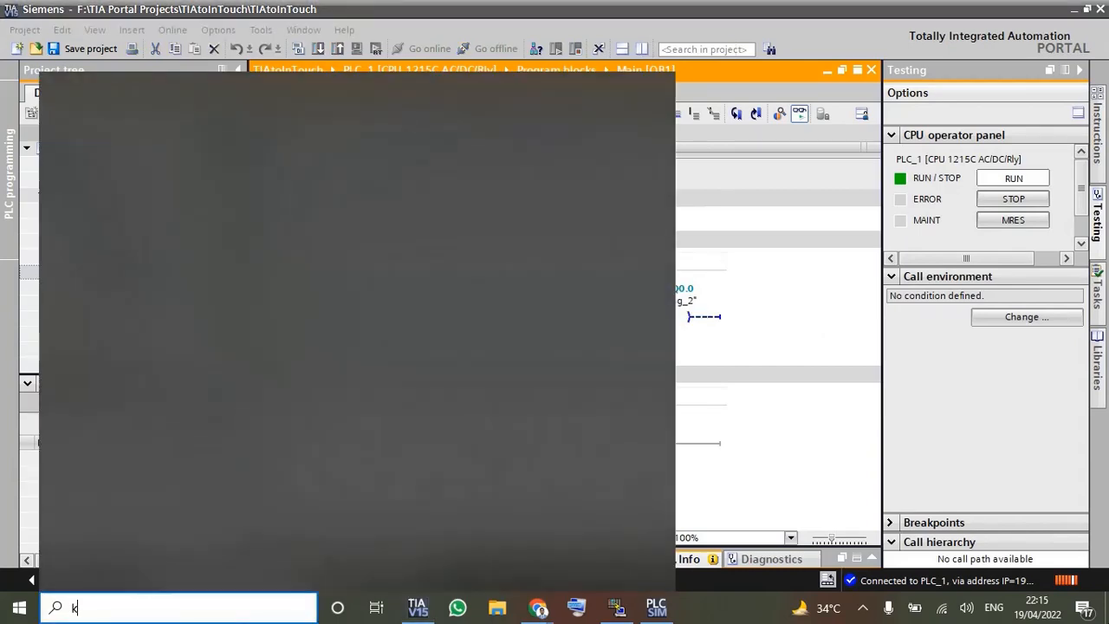
pyautogui.write('epser')
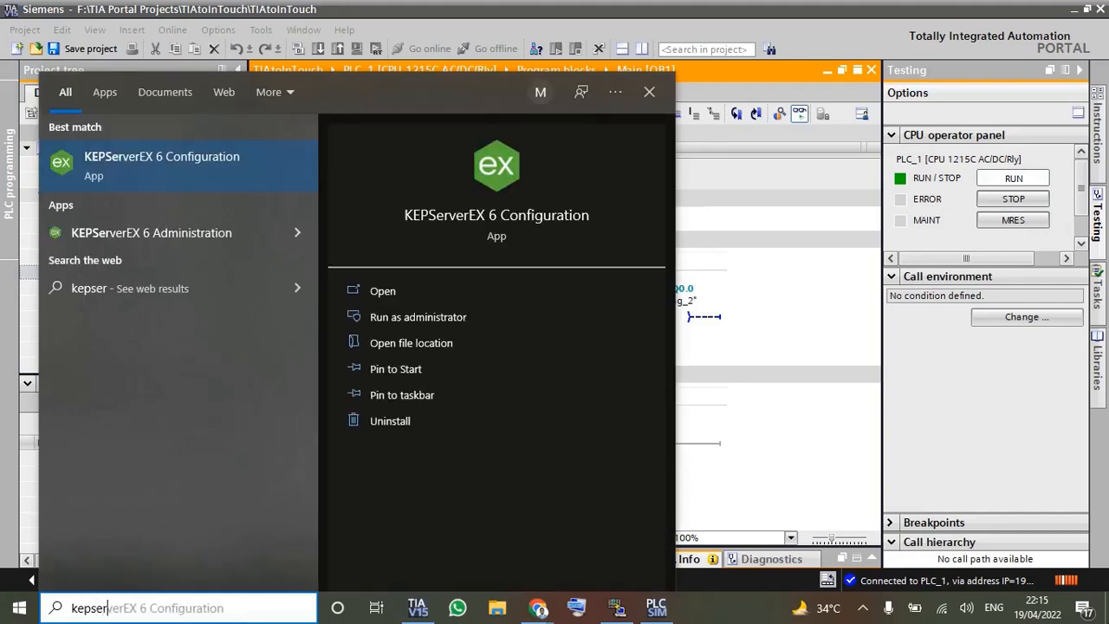
pyautogui.press('Return')
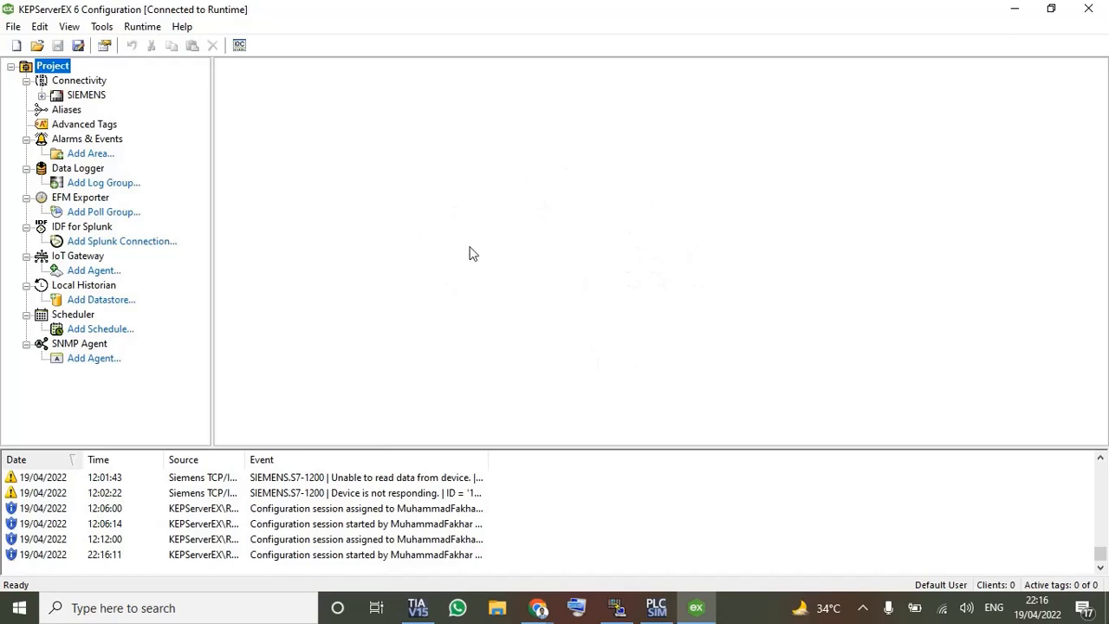
# Step: Create a new KEPServerEX project and let it replace the runtime project
pyautogui.click(13, 27)
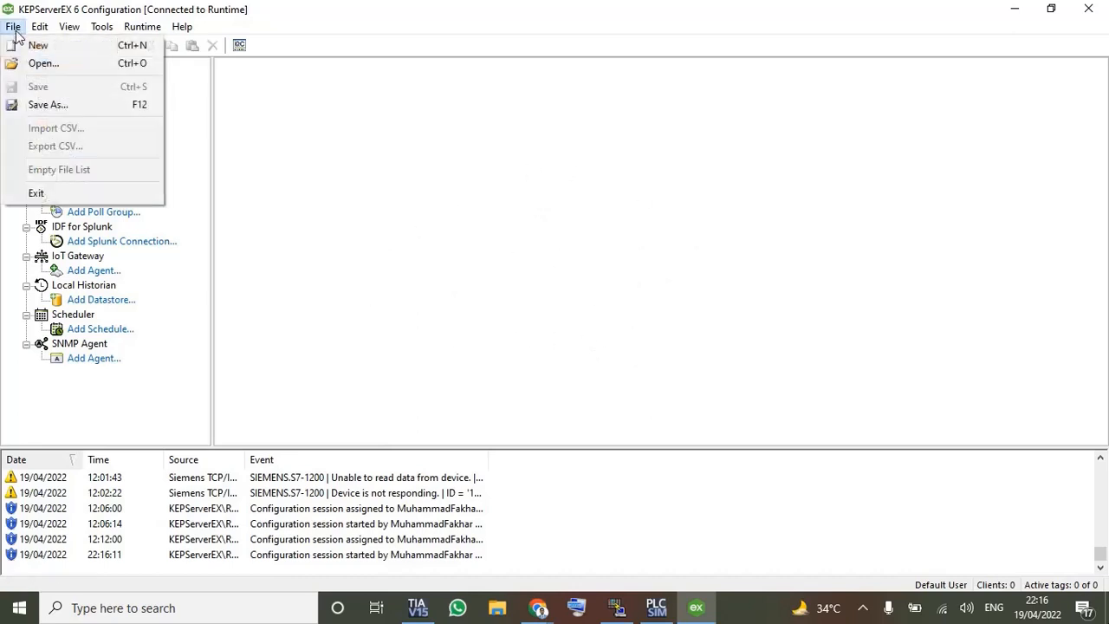
pyautogui.click(24, 48)
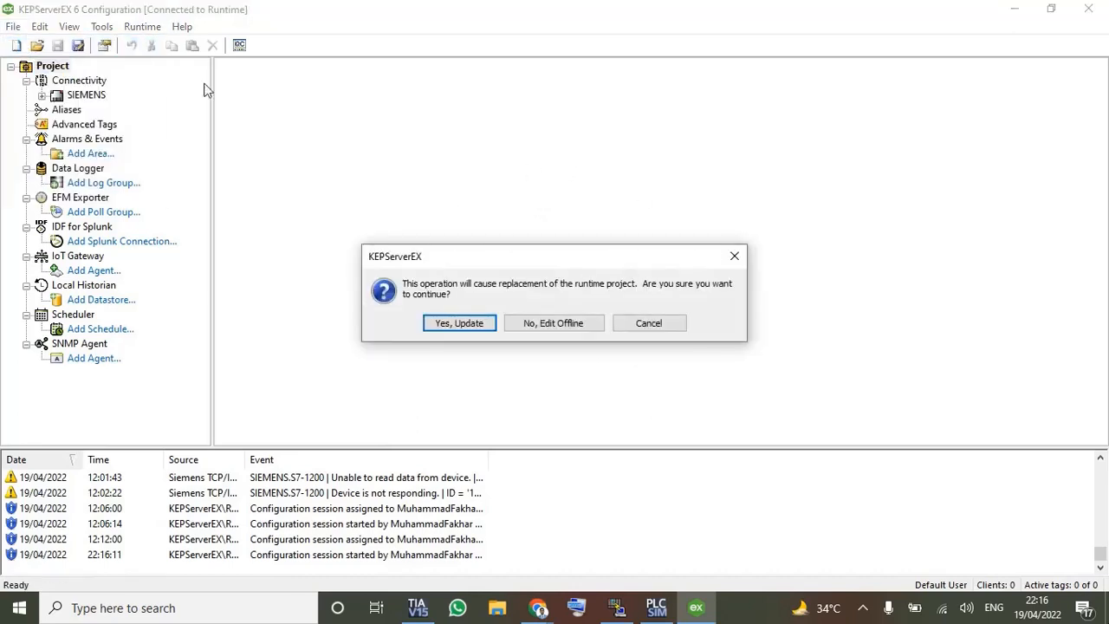
pyautogui.click(458, 328)
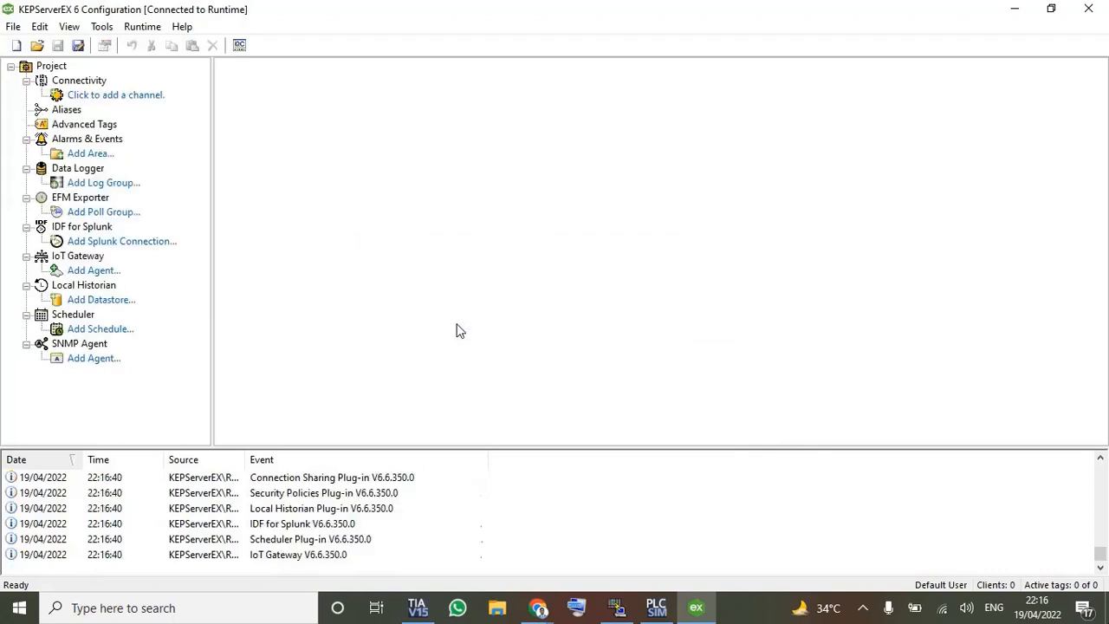
# Step: Start a new connectivity channel and choose Siemens TCP/IP Ethernet as its type
pyautogui.doubleClick(115, 97)
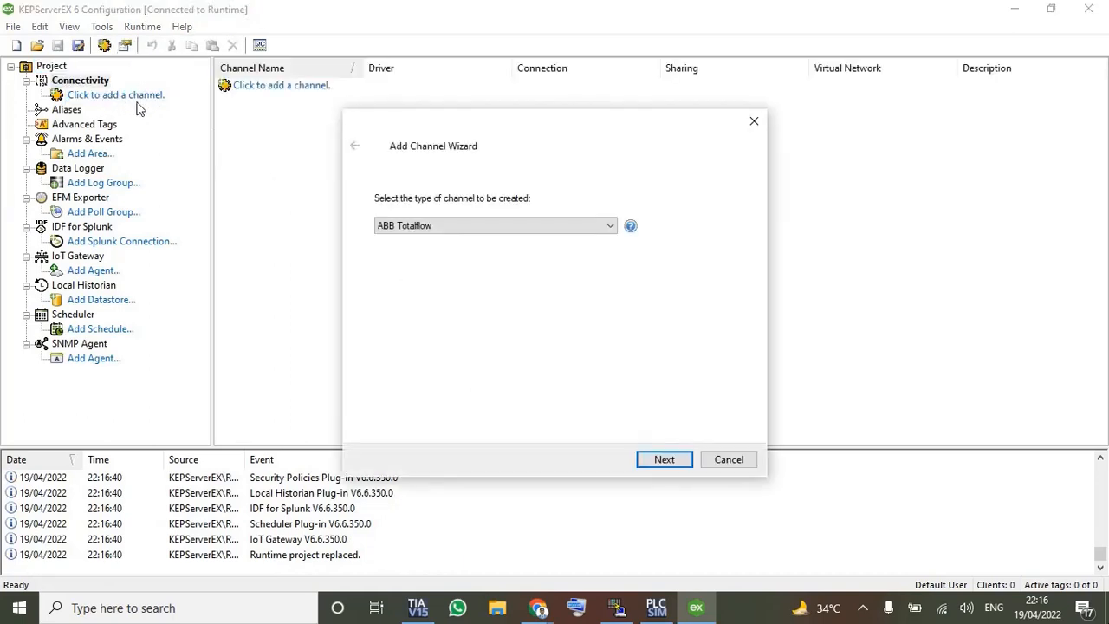
pyautogui.click(516, 224)
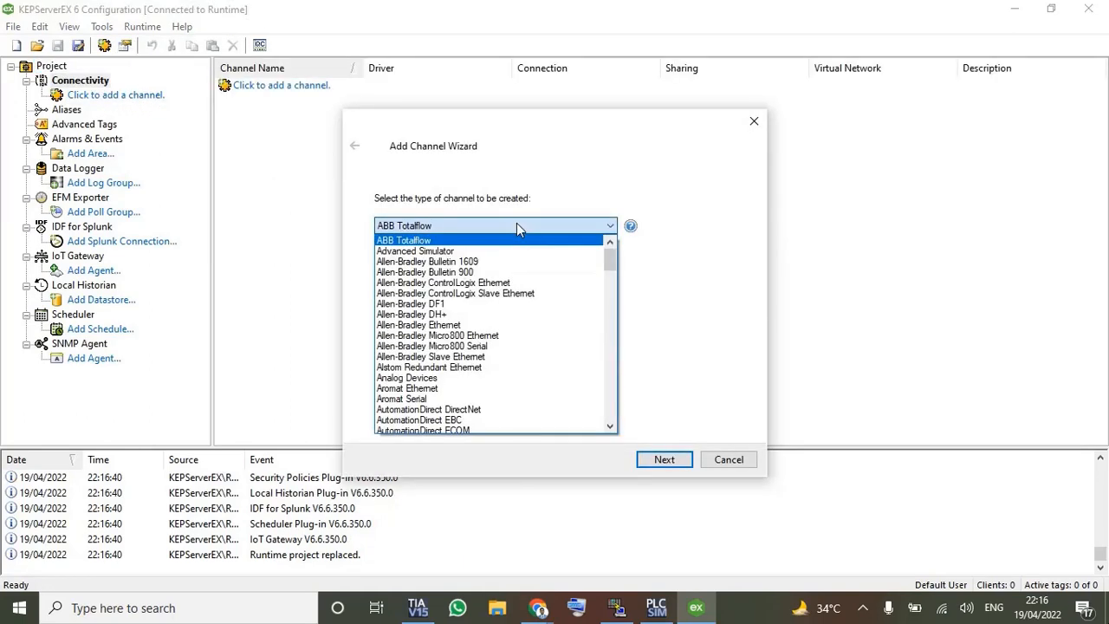
pyautogui.press('s')
pyautogui.press('Down')
pyautogui.press('Down')
pyautogui.press('Down')
pyautogui.press('Down')
pyautogui.press('Down')
pyautogui.press('Down')
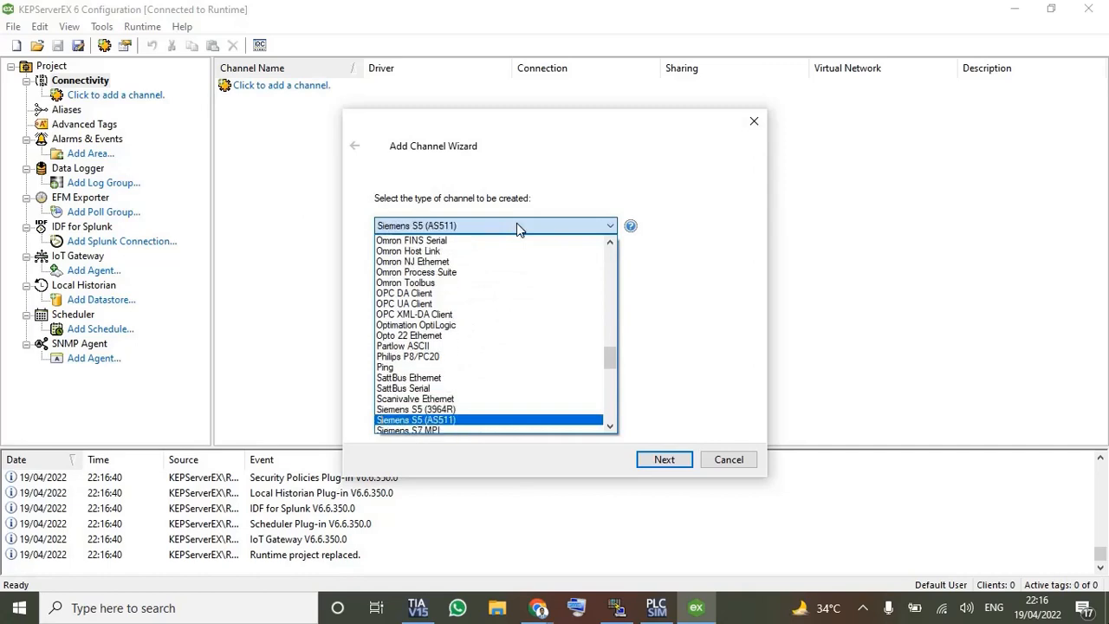
pyautogui.press('Down')
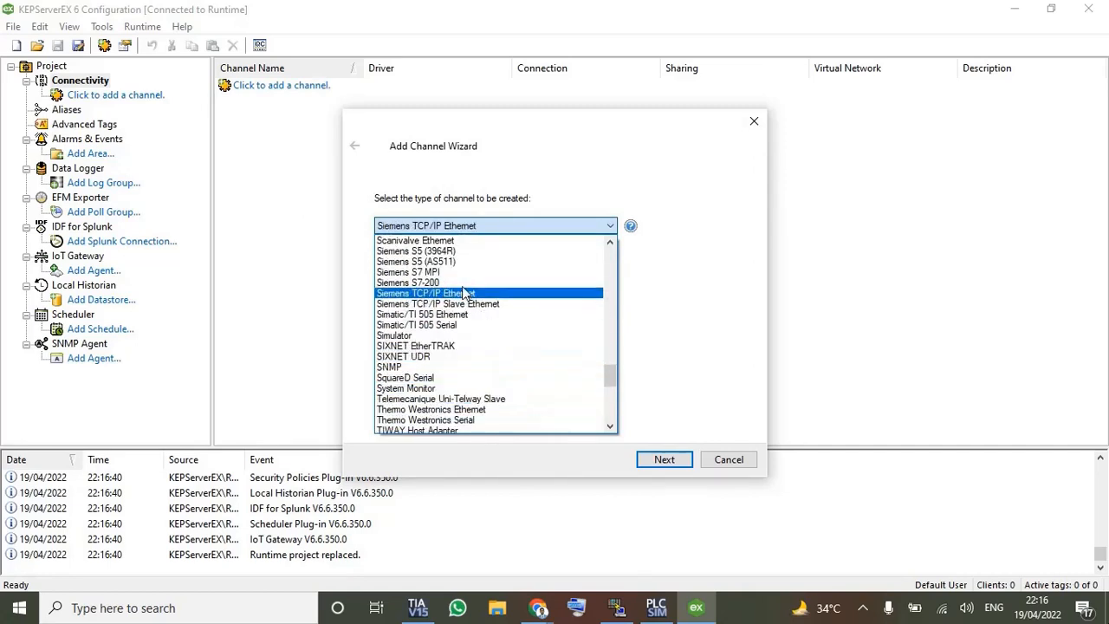
pyautogui.click(479, 299)
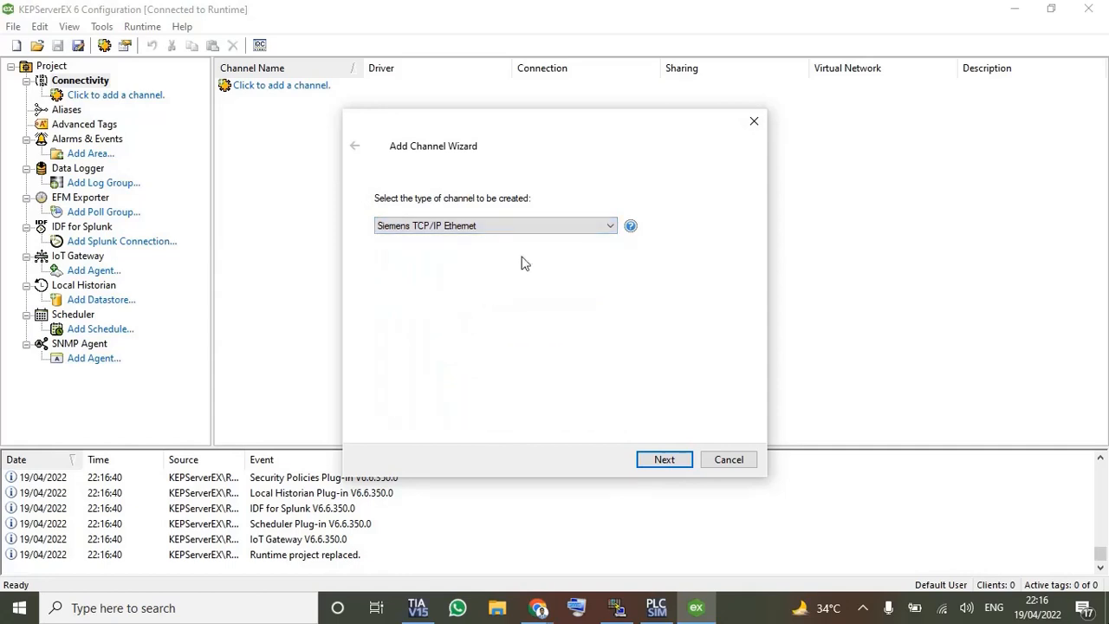
pyautogui.click(665, 460)
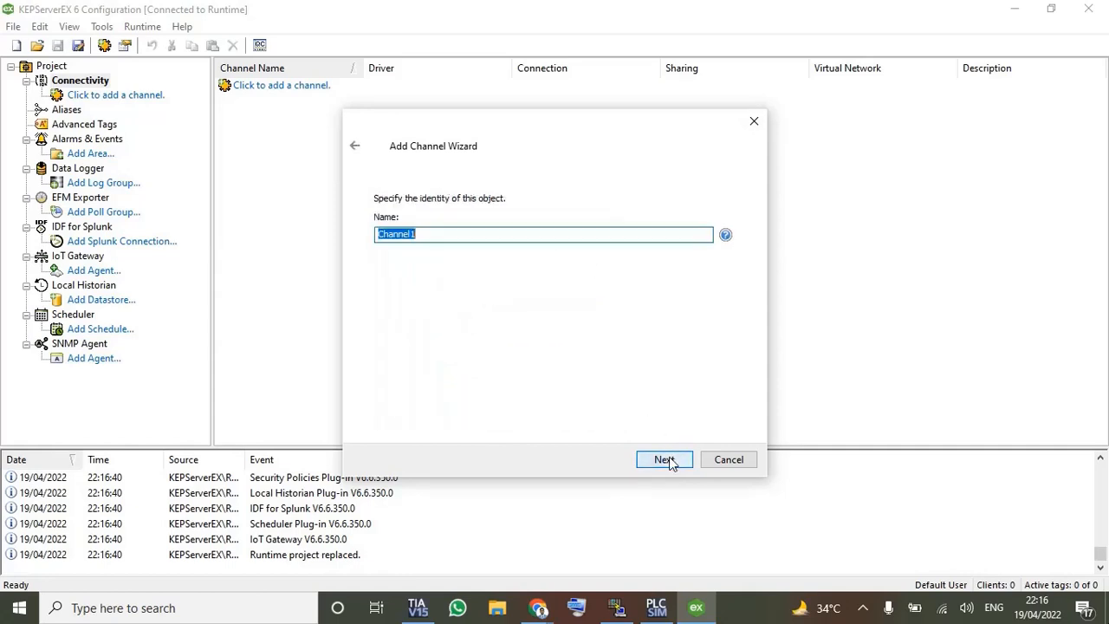
# Step: Name the channel SIEMENS and finish creating it with the default network adapter and remaining default settings
pyautogui.press('BackSpace')
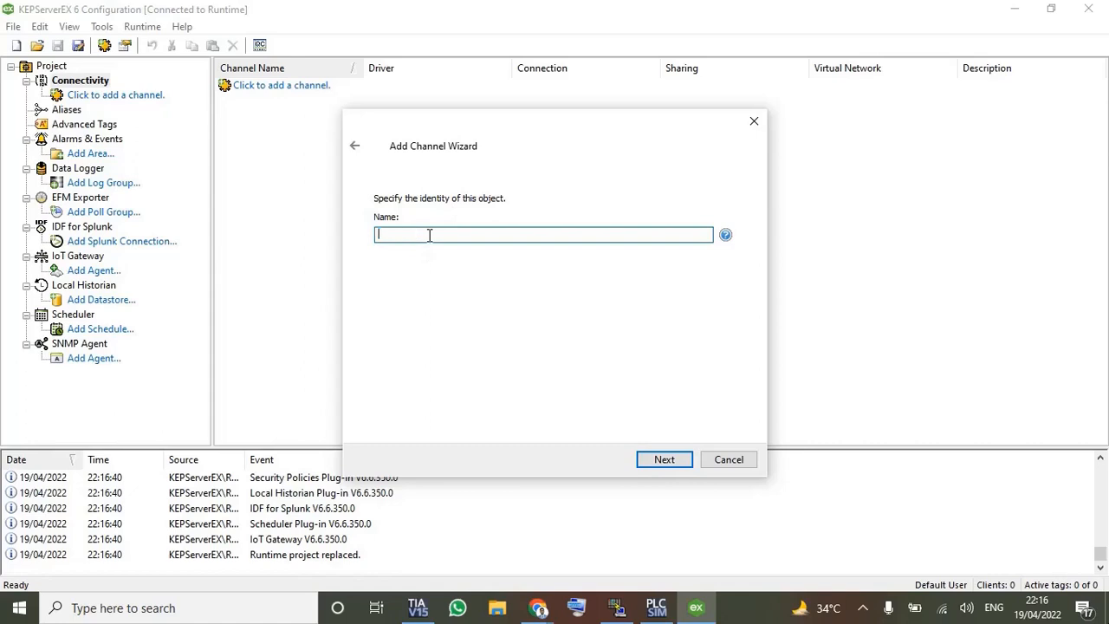
pyautogui.write('SIEMENS')
pyautogui.click(664, 459)
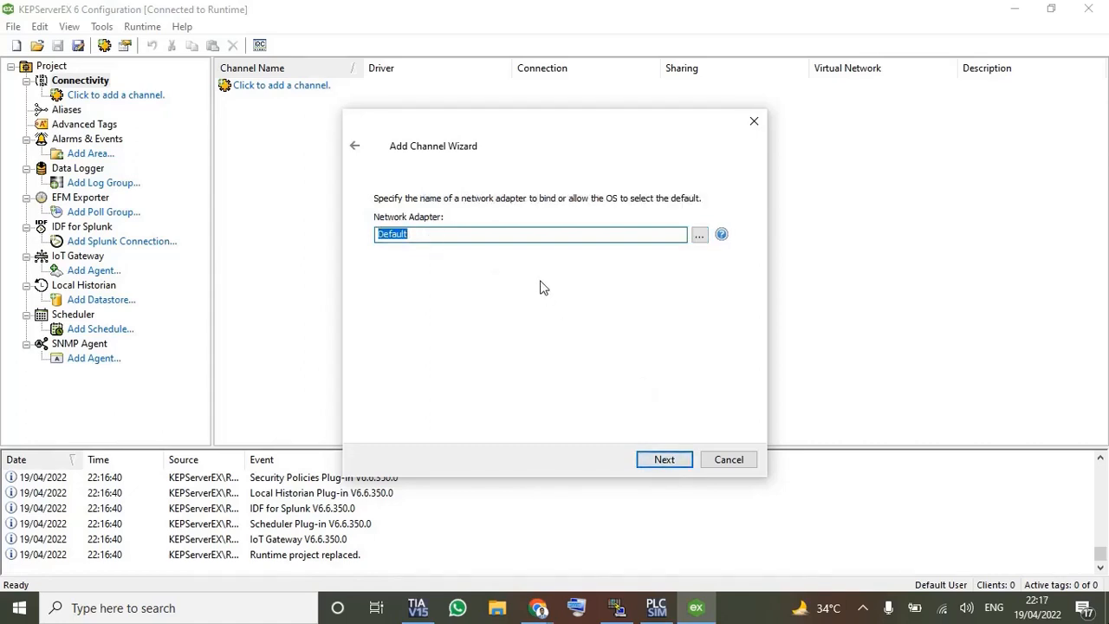
pyautogui.click(668, 465)
pyautogui.click(664, 460)
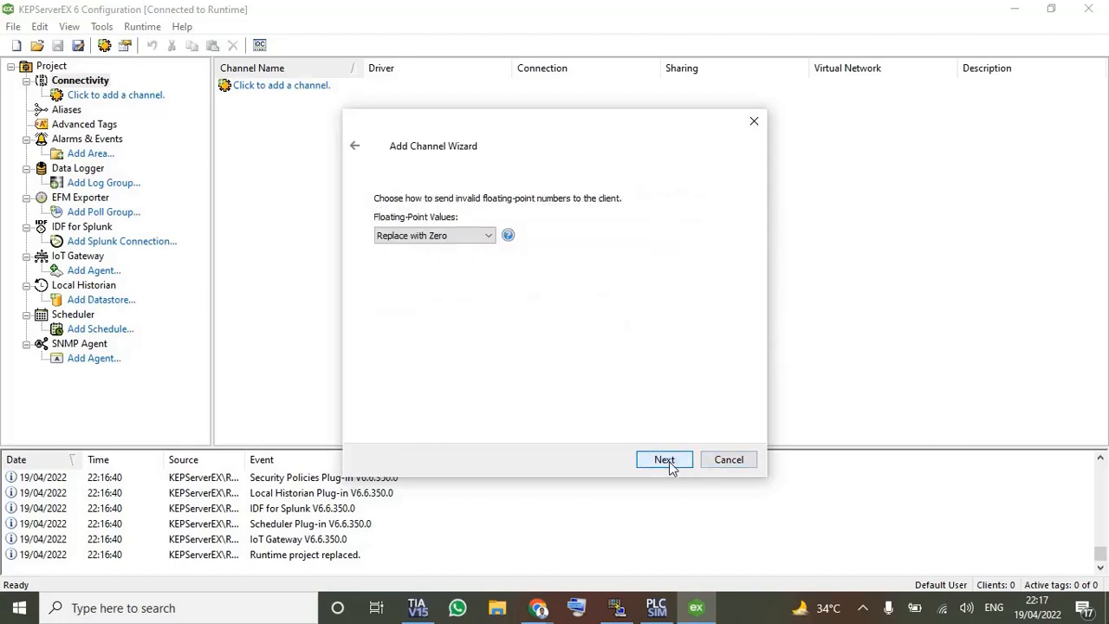
pyautogui.click(665, 460)
pyautogui.click(664, 460)
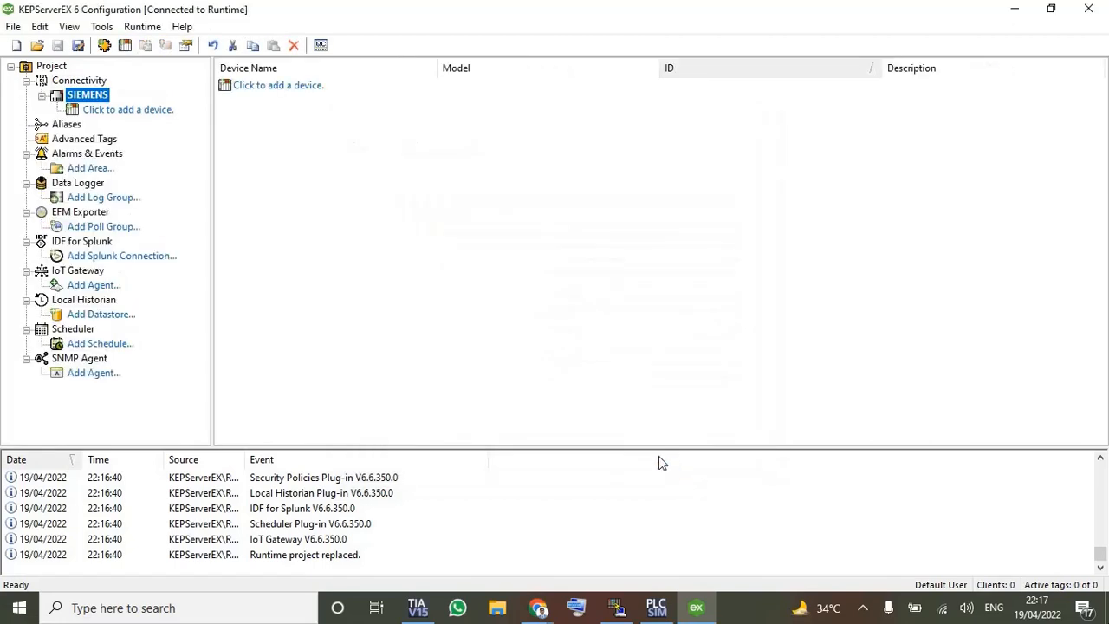
# Step: Start a new device under the SIEMENS channel, name it S7-1200 and choose the S7-1200 model
pyautogui.click(151, 111)
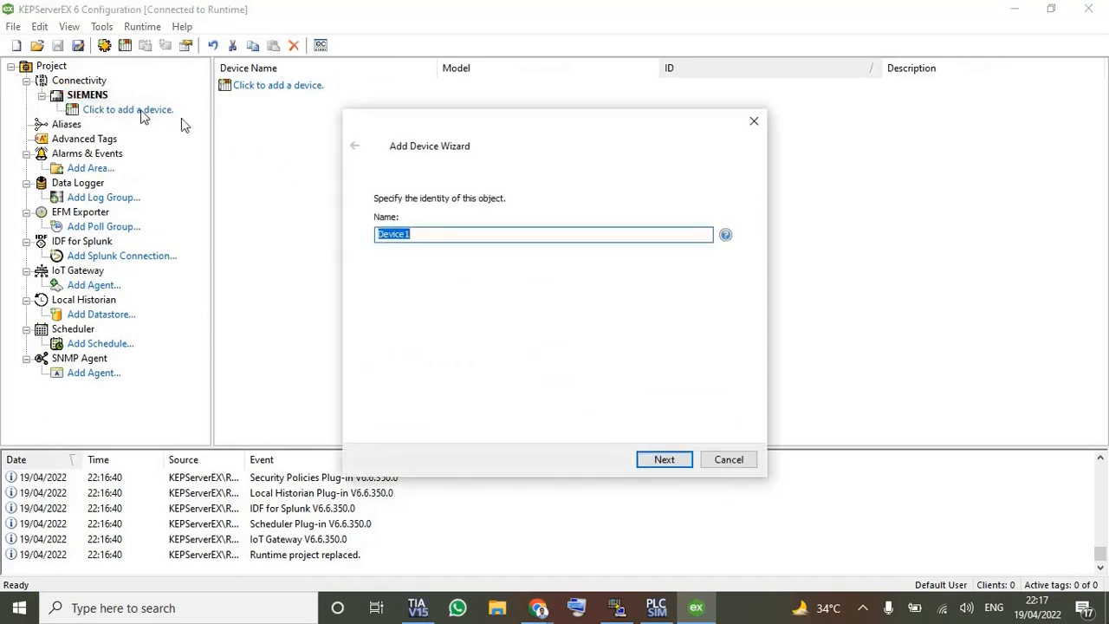
pyautogui.press('BackSpace')
pyautogui.write('S7-1200')
pyautogui.moveTo(413, 234); pyautogui.dragTo(366, 233)
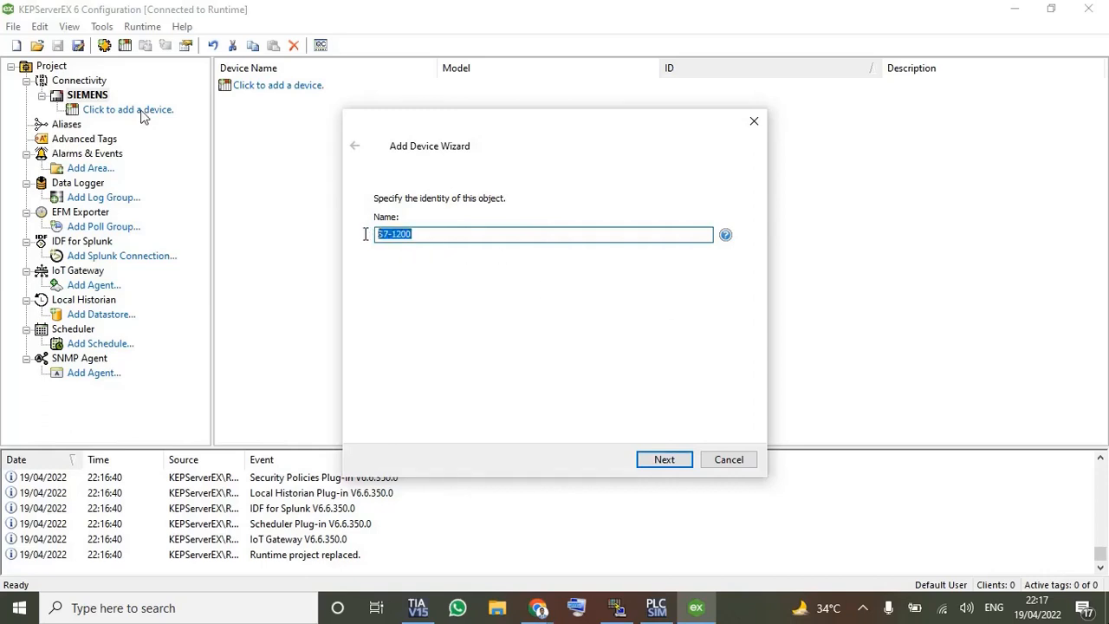
pyautogui.click(674, 461)
pyautogui.click(486, 245)
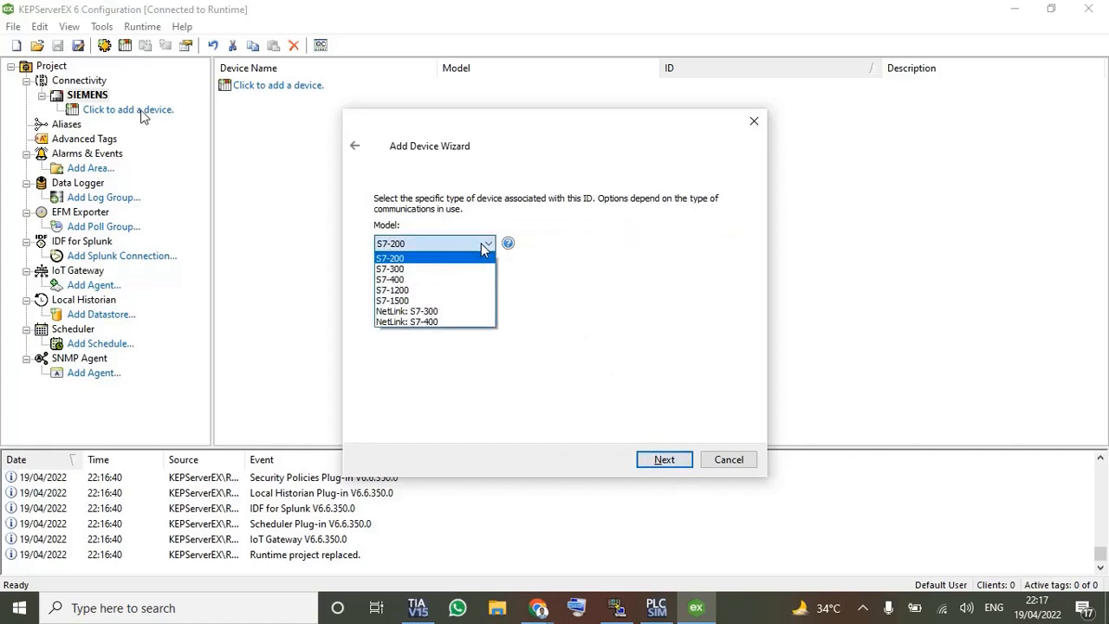
pyautogui.click(418, 293)
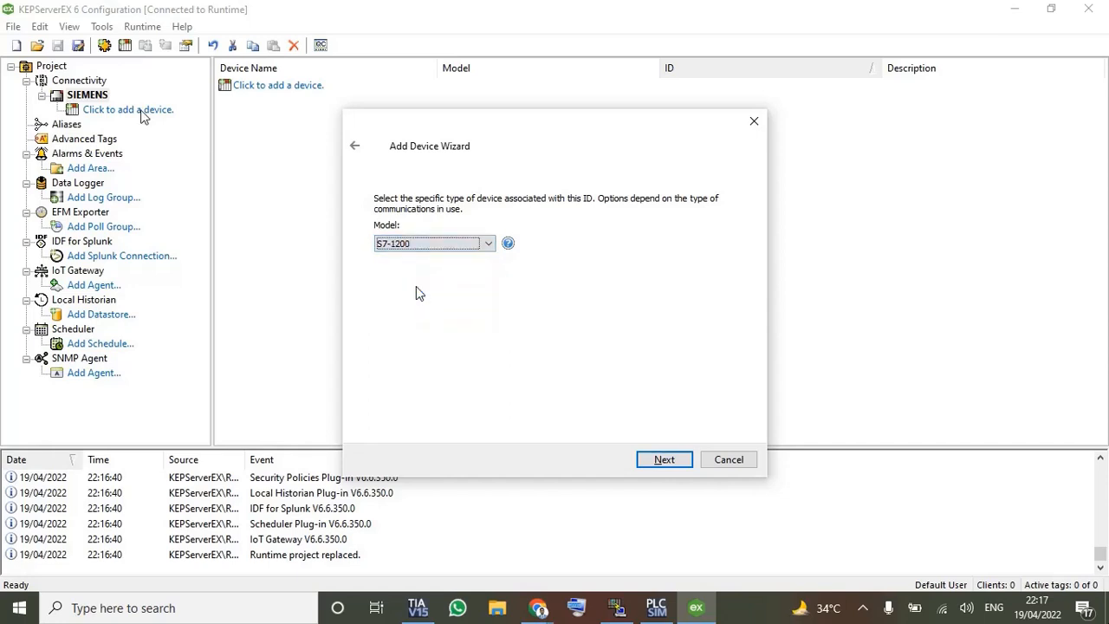
pyautogui.click(665, 461)
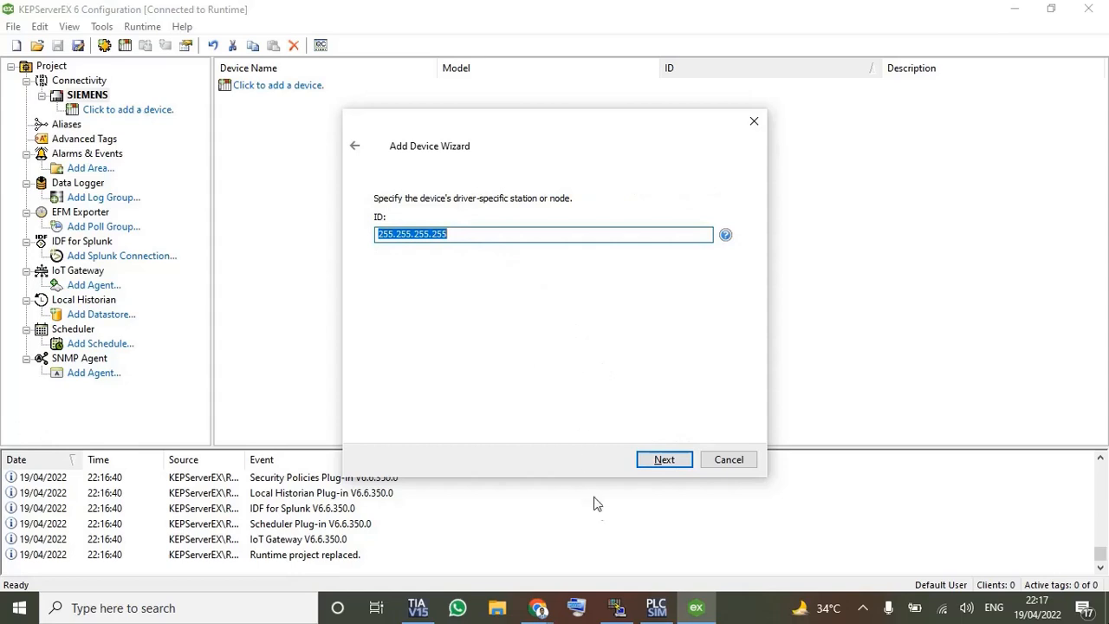
# Step: Look up the PLC's network address in NetToPLCsim and set the new device's ID to 192.168.0.3
pyautogui.click(656, 607)
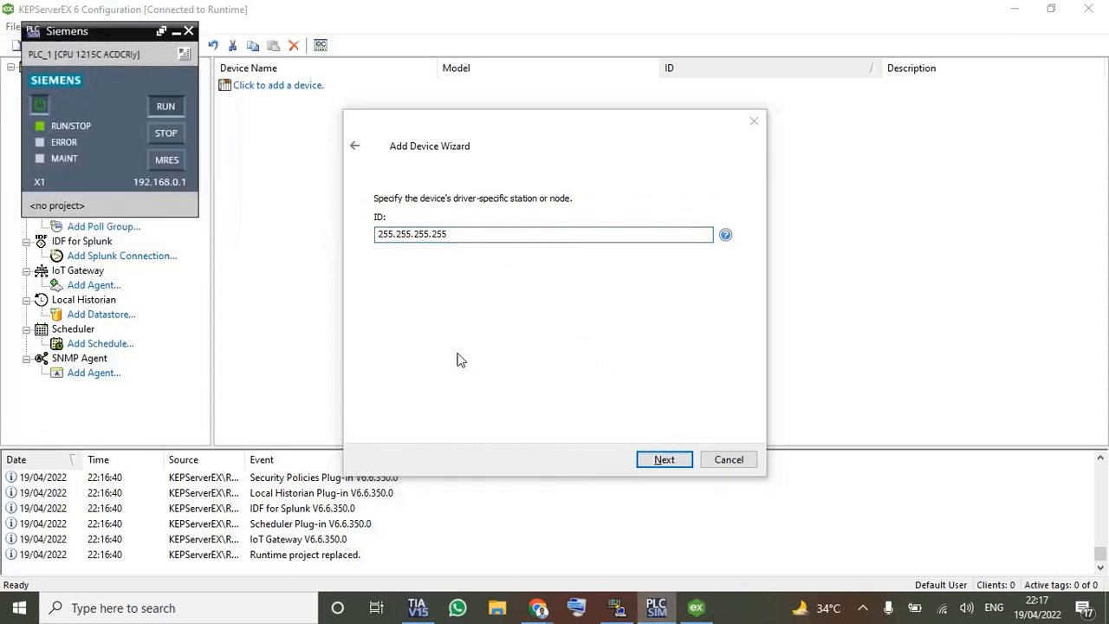
pyautogui.click(617, 607)
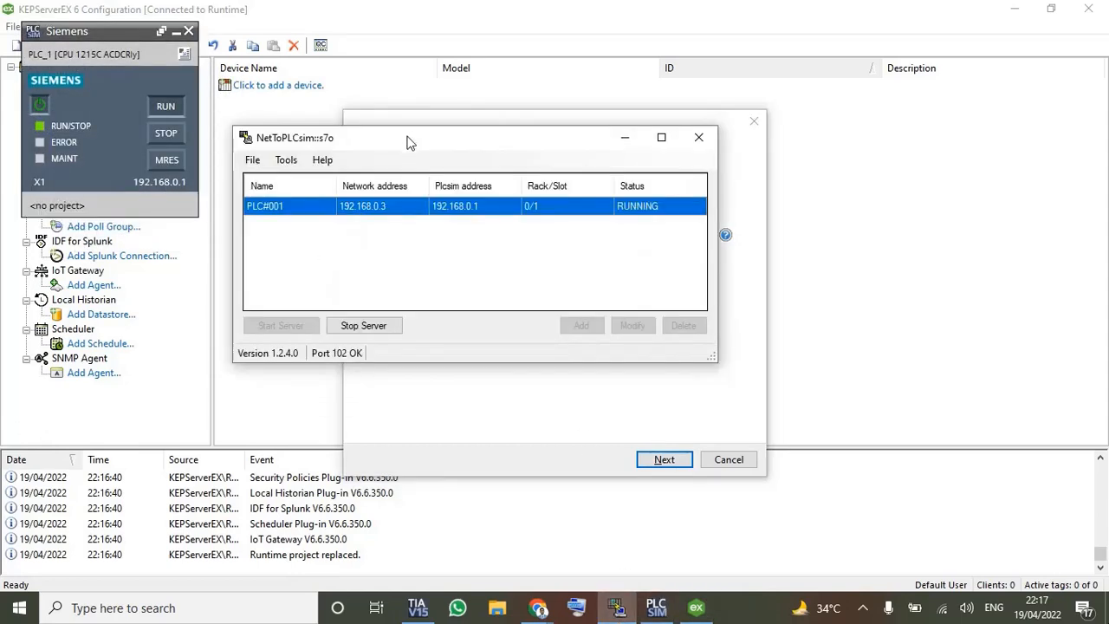
pyautogui.moveTo(408, 141); pyautogui.dragTo(286, 289)
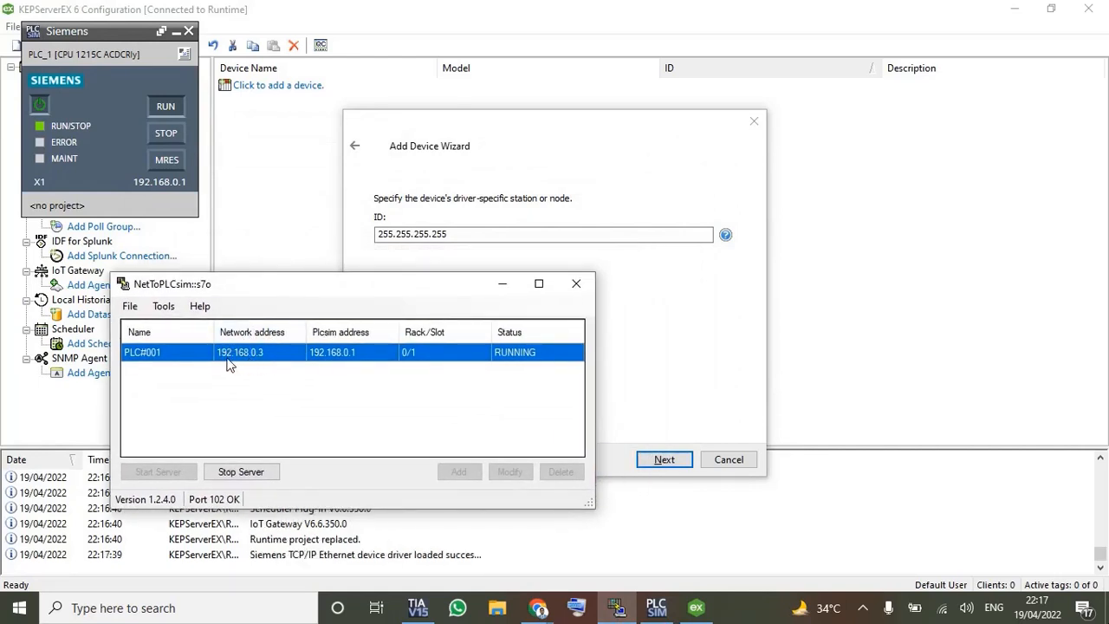
pyautogui.doubleClick(455, 235)
pyautogui.press('BackSpace')
pyautogui.write('1')
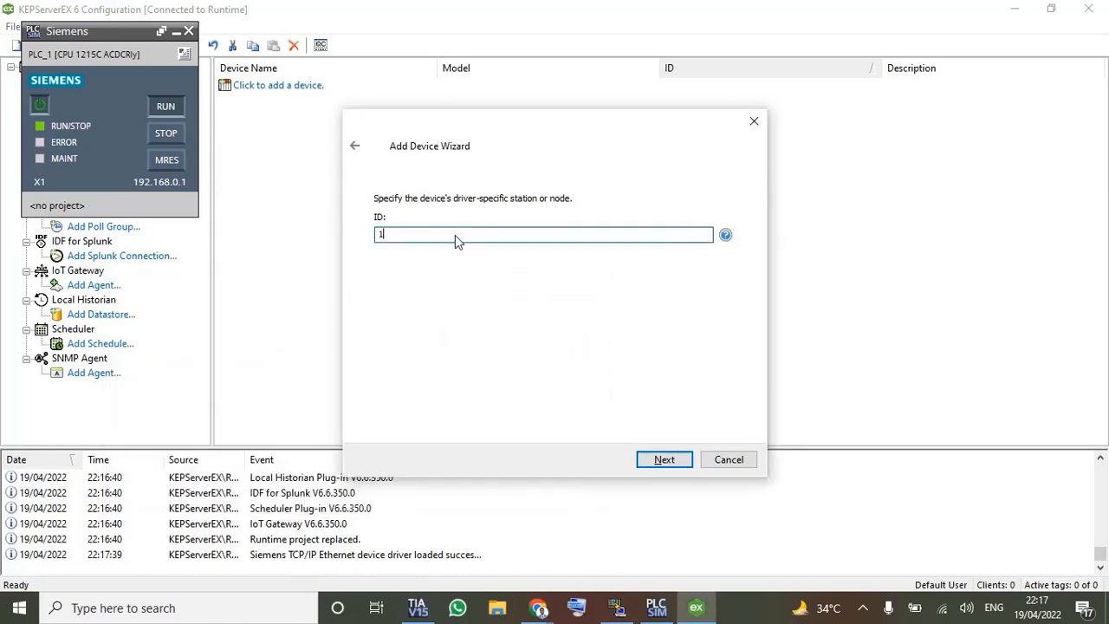
pyautogui.write('92.168.0.3')
pyautogui.click(616, 607)
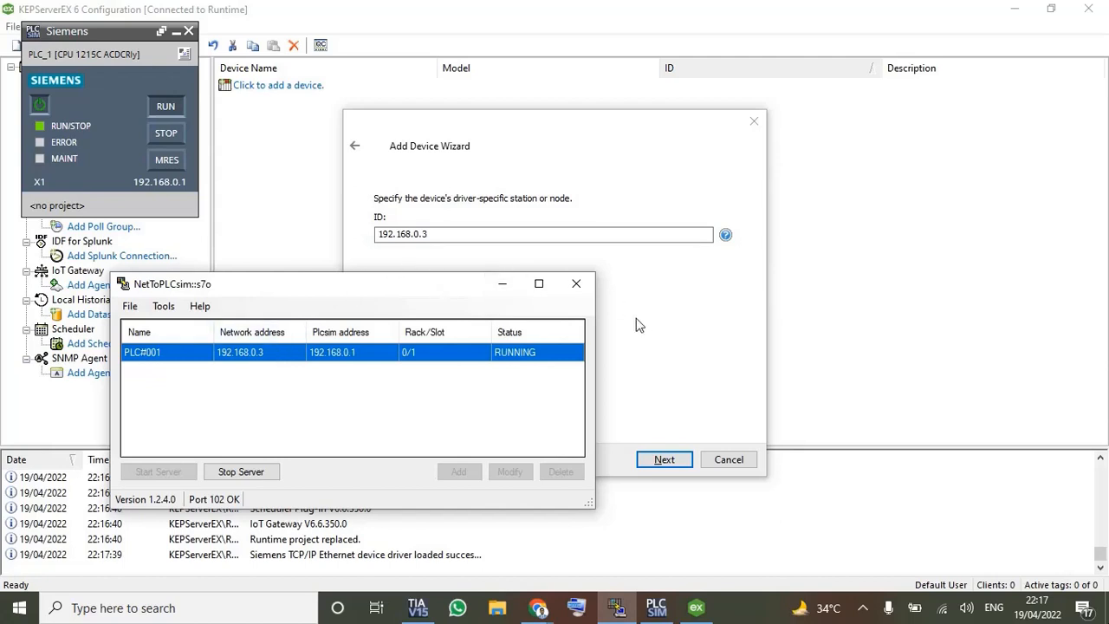
pyautogui.click(667, 464)
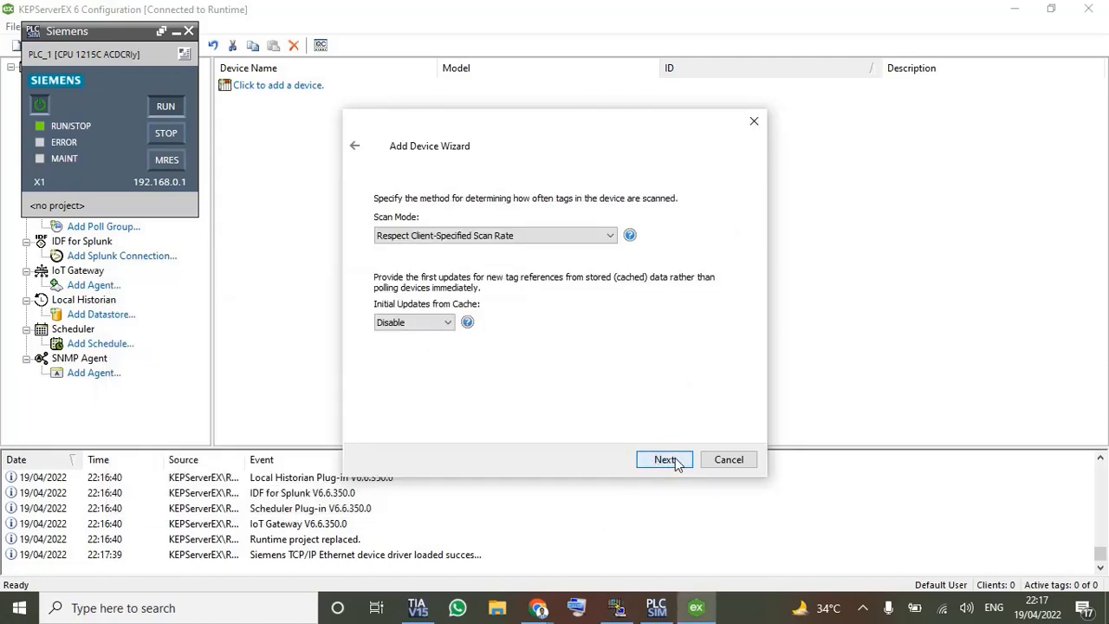
# Step: Finish creating the S7-1200 device with the remaining default settings, including port 102, and minimize the PLCSIM window
pyautogui.click(674, 463)
pyautogui.click(674, 461)
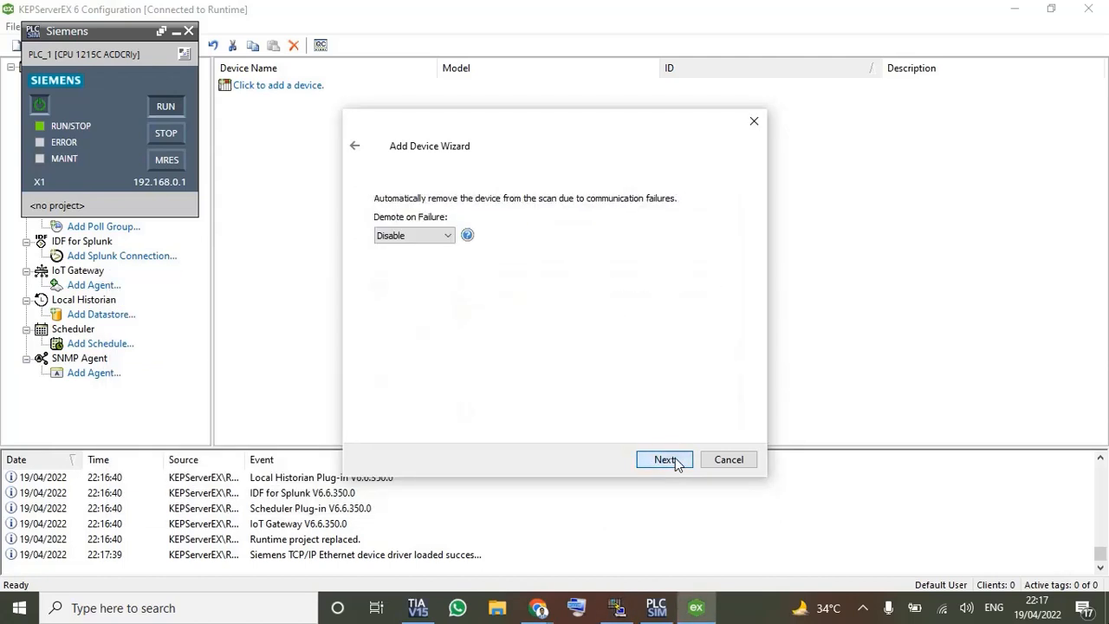
pyautogui.click(675, 461)
pyautogui.click(675, 462)
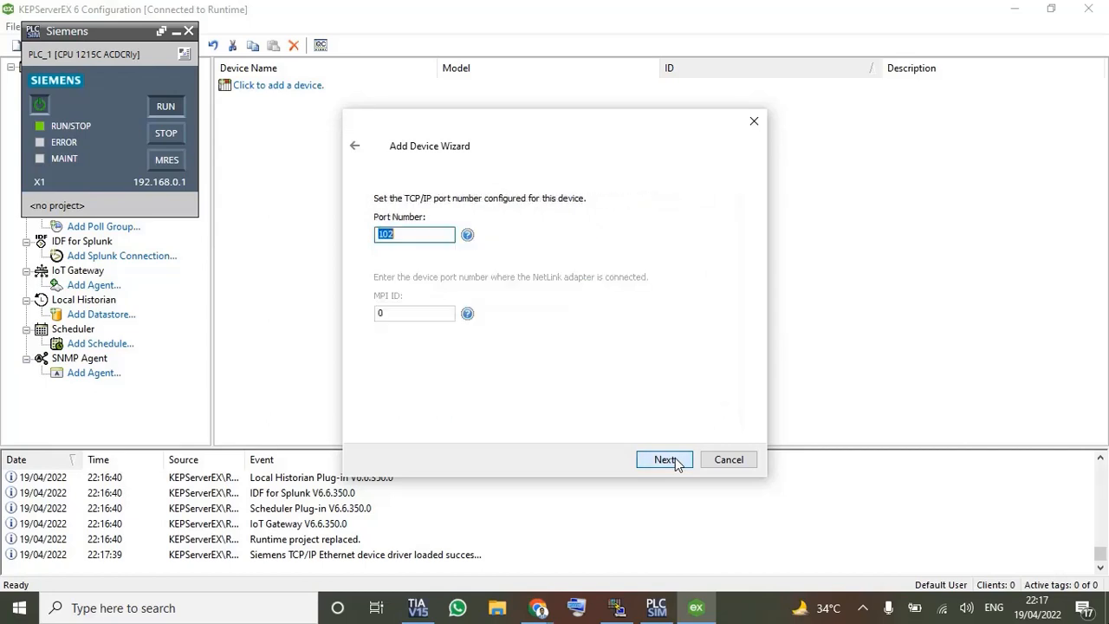
pyautogui.click(674, 462)
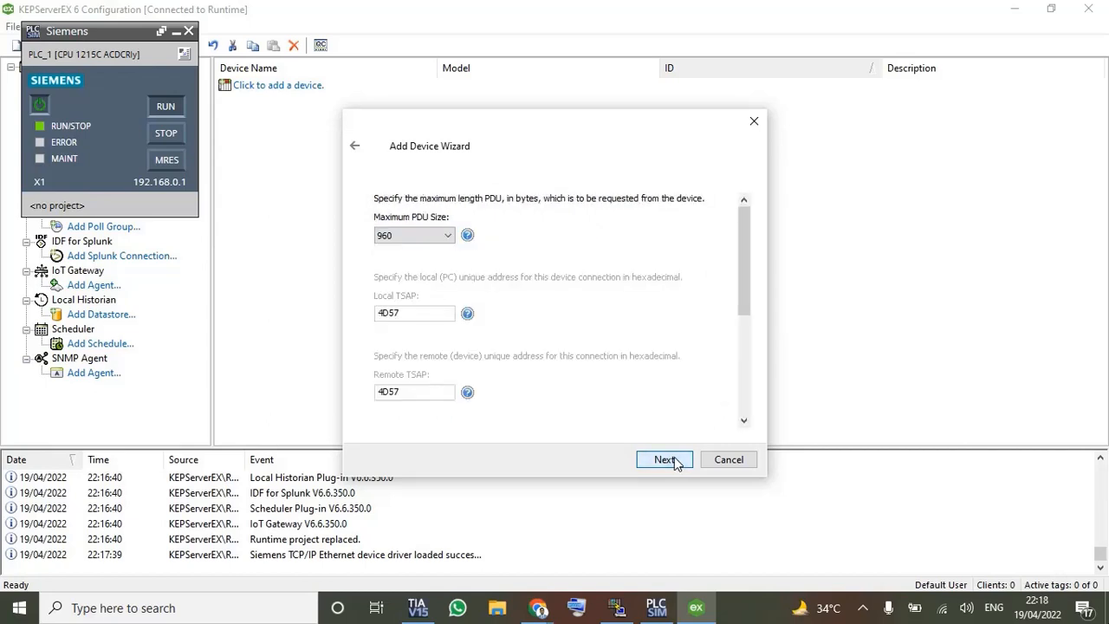
pyautogui.click(675, 461)
pyautogui.click(675, 461)
pyautogui.click(674, 462)
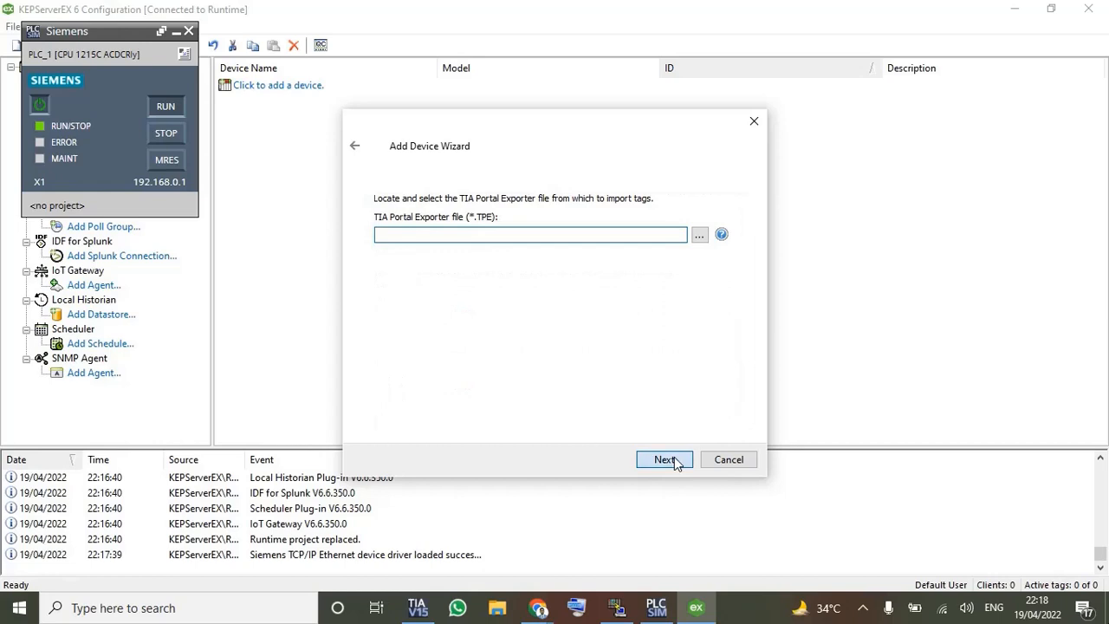
pyautogui.click(674, 461)
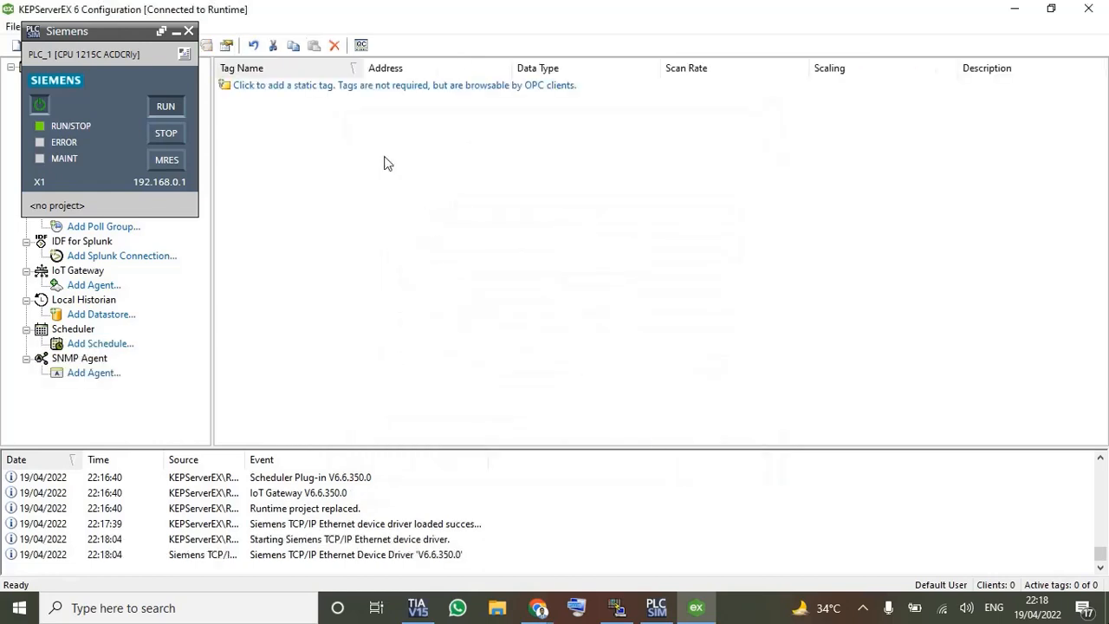
pyautogui.click(176, 30)
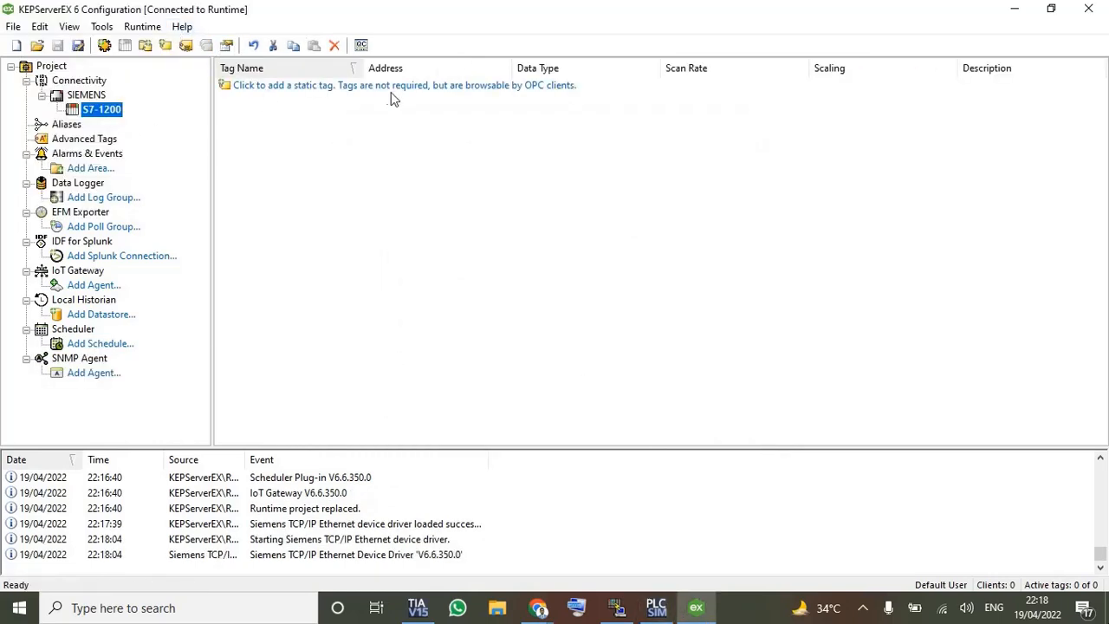
# Step: Add a static tag named Start to the S7-1200 device with address M0.0, Boolean data type and Read/Write client access
pyautogui.click(298, 87)
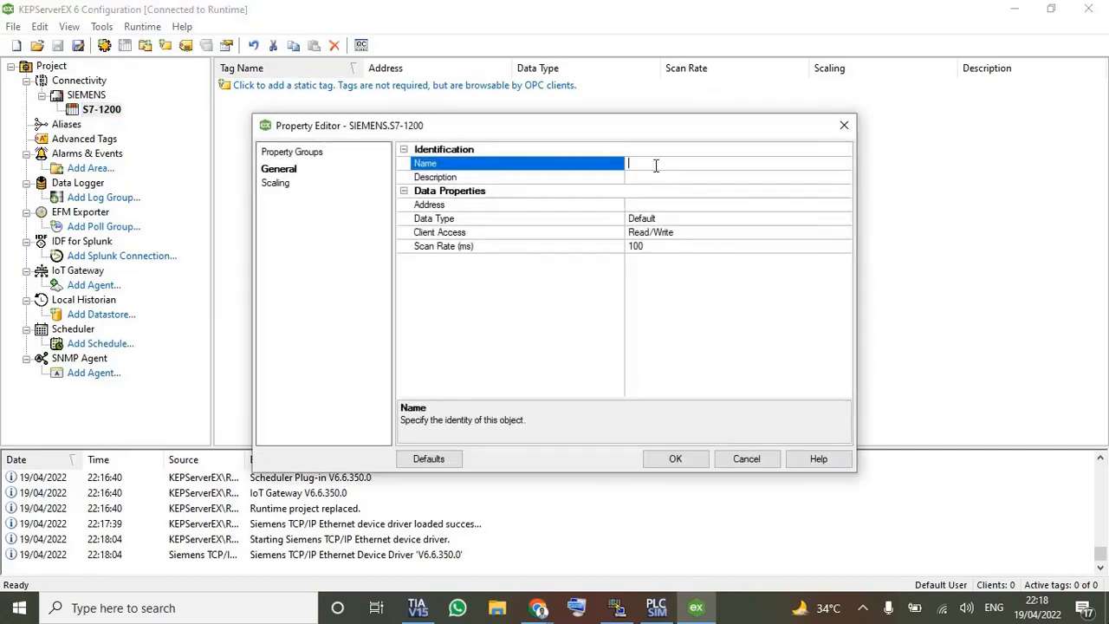
pyautogui.write('Start')
pyautogui.click(662, 206)
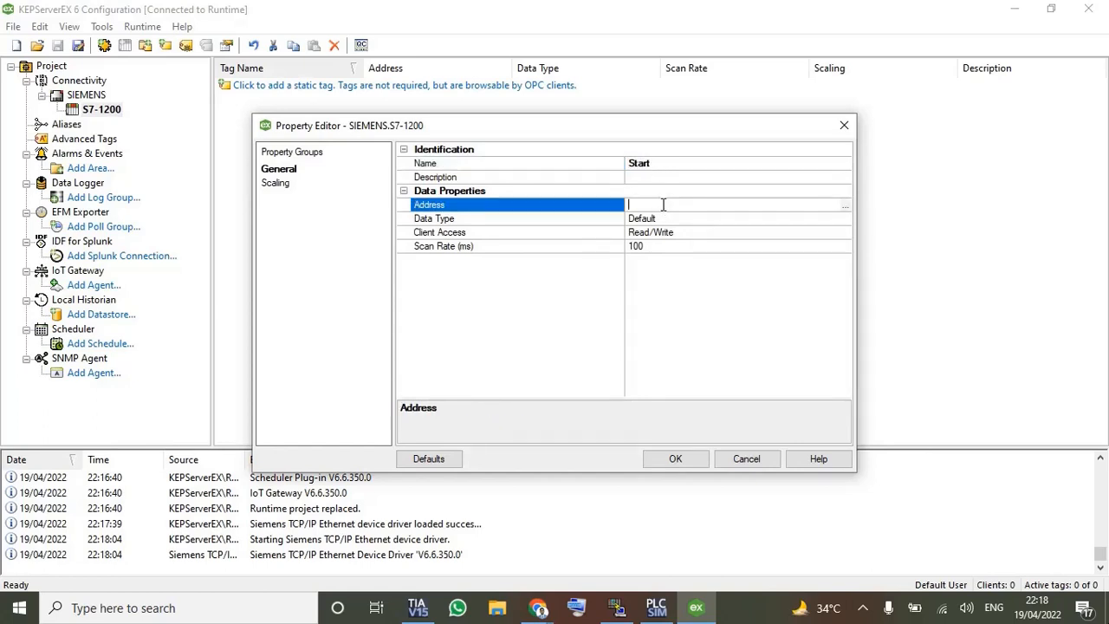
pyautogui.write('M0.0')
pyautogui.click(684, 220)
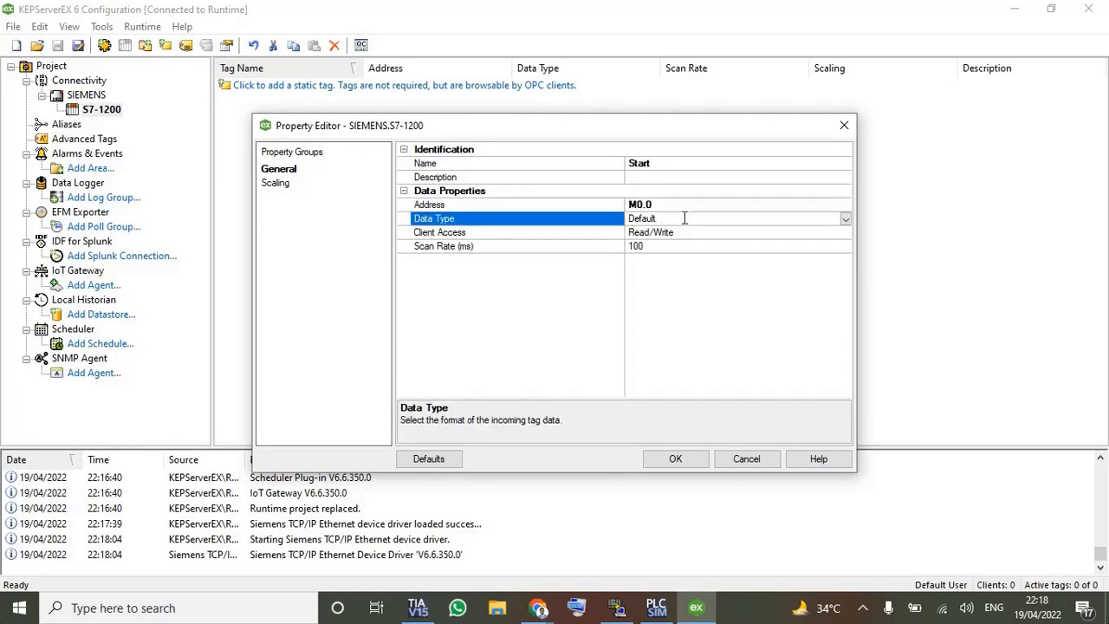
pyautogui.click(844, 220)
pyautogui.click(747, 249)
pyautogui.click(697, 235)
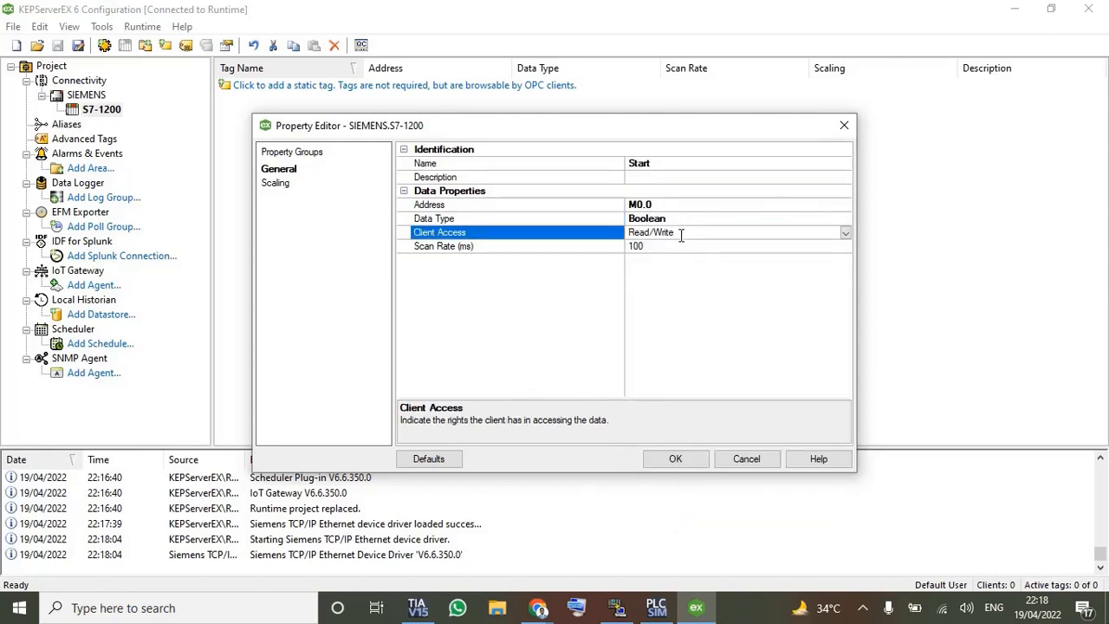
pyautogui.click(844, 232)
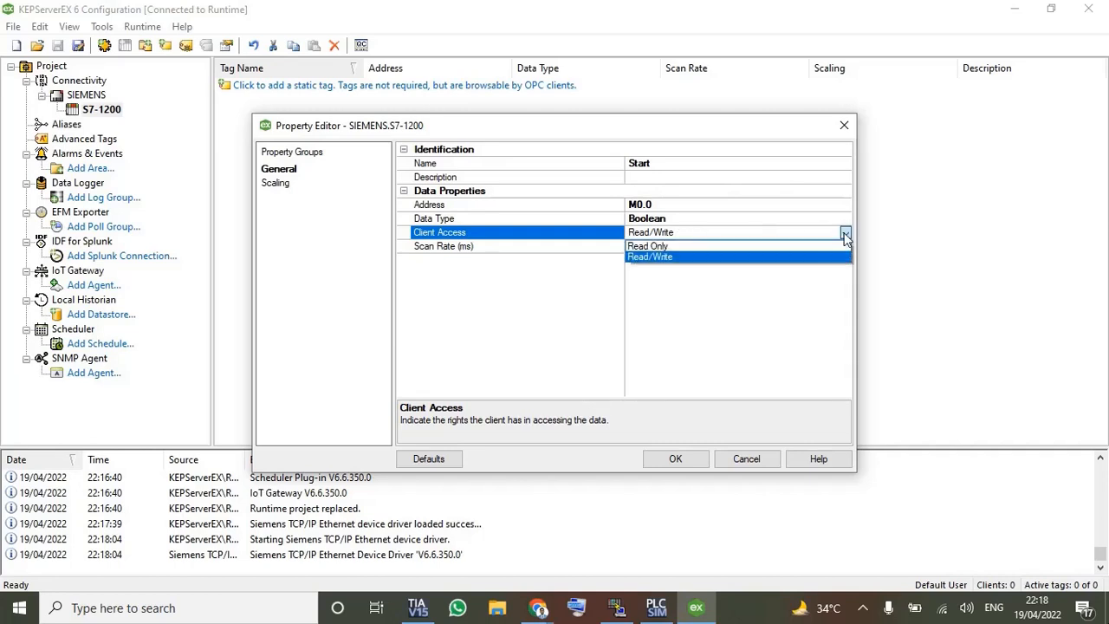
pyautogui.click(845, 232)
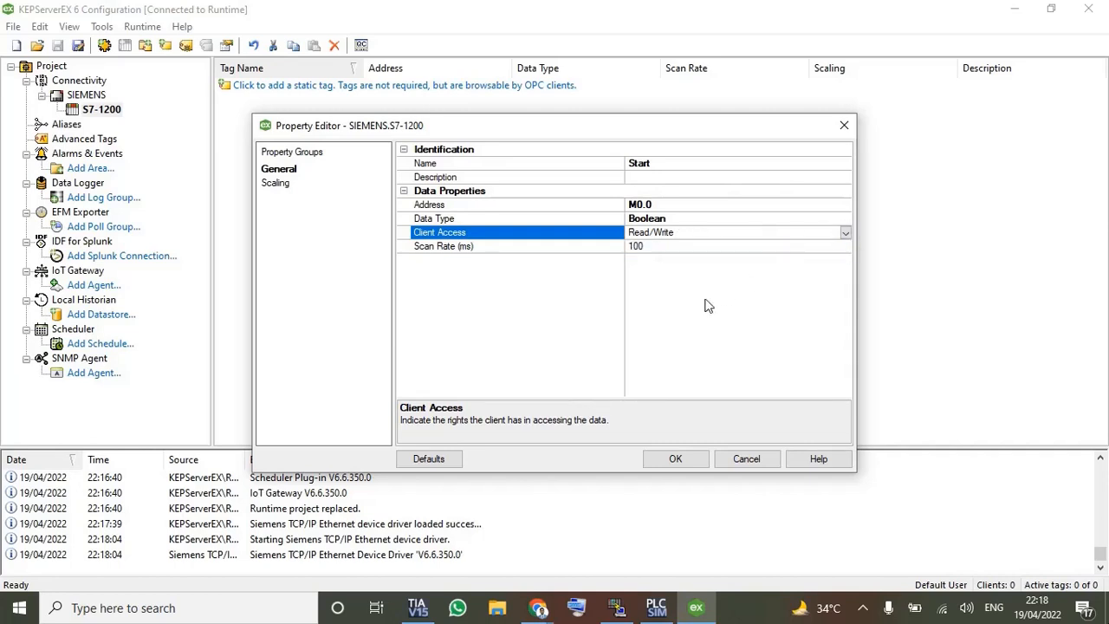
pyautogui.click(674, 458)
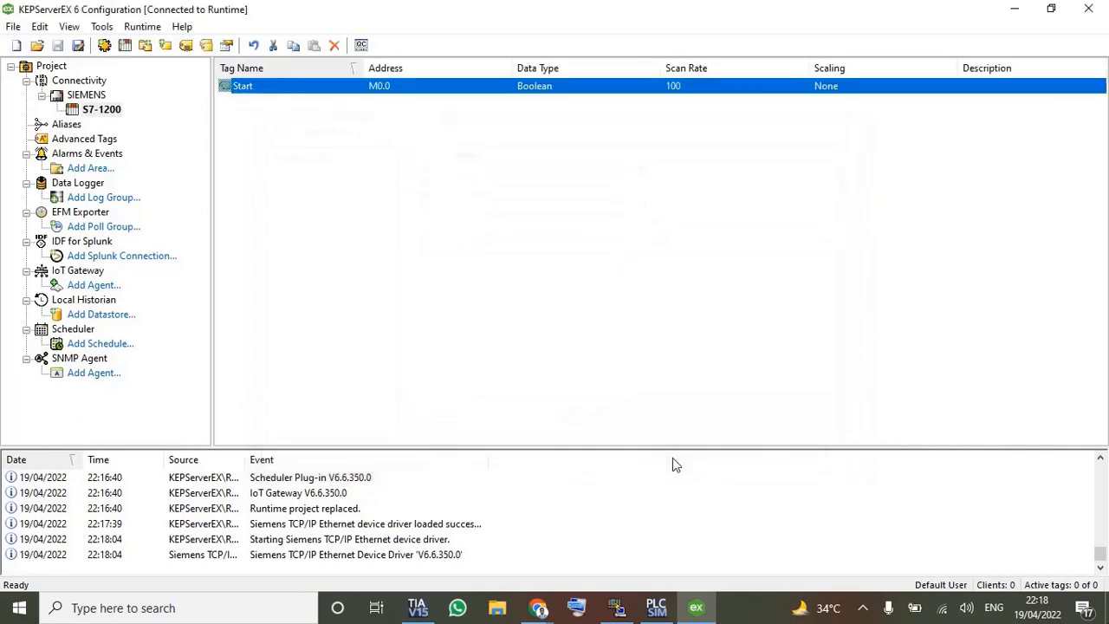
# Step: Add a second tag named Motor to the S7-1200 device with address Q0.0 and Boolean data type
pyautogui.click(294, 127)
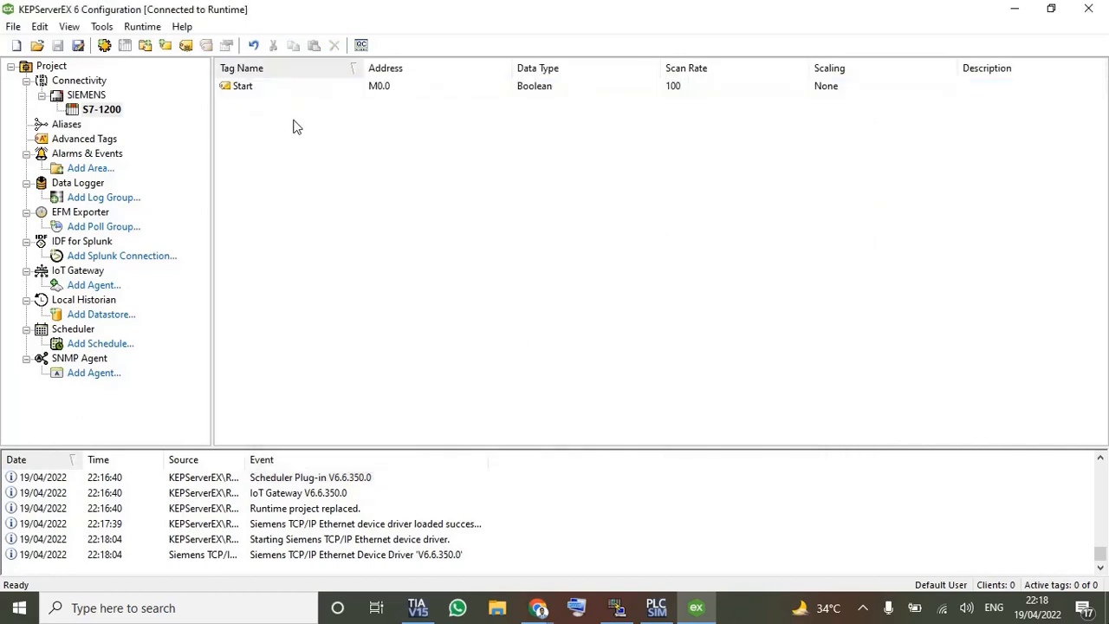
pyautogui.rightClick(293, 127)
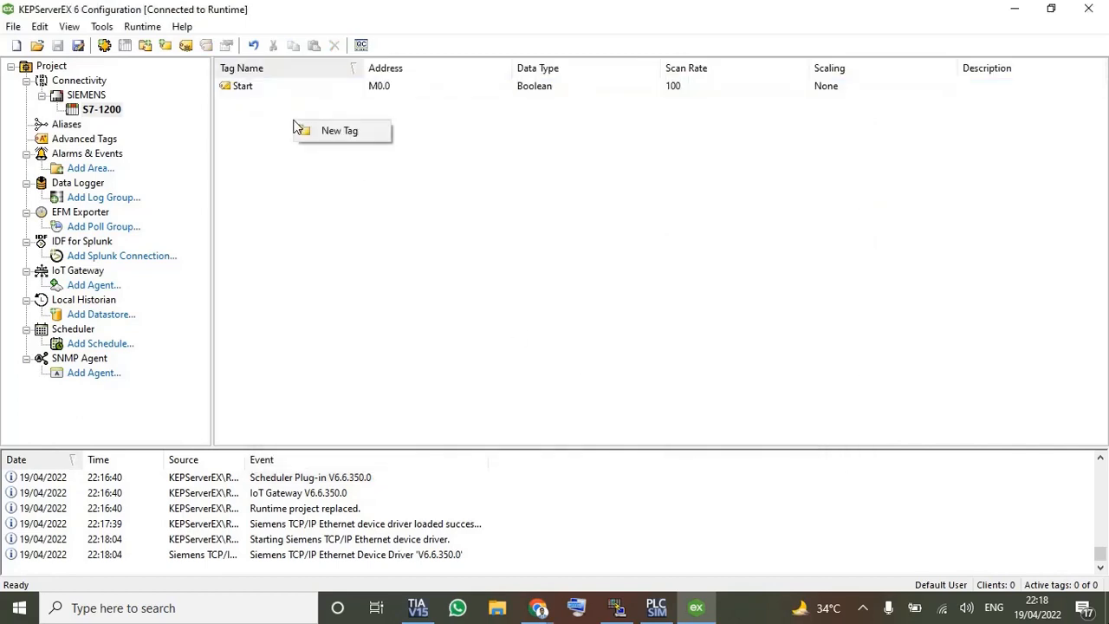
pyautogui.click(329, 130)
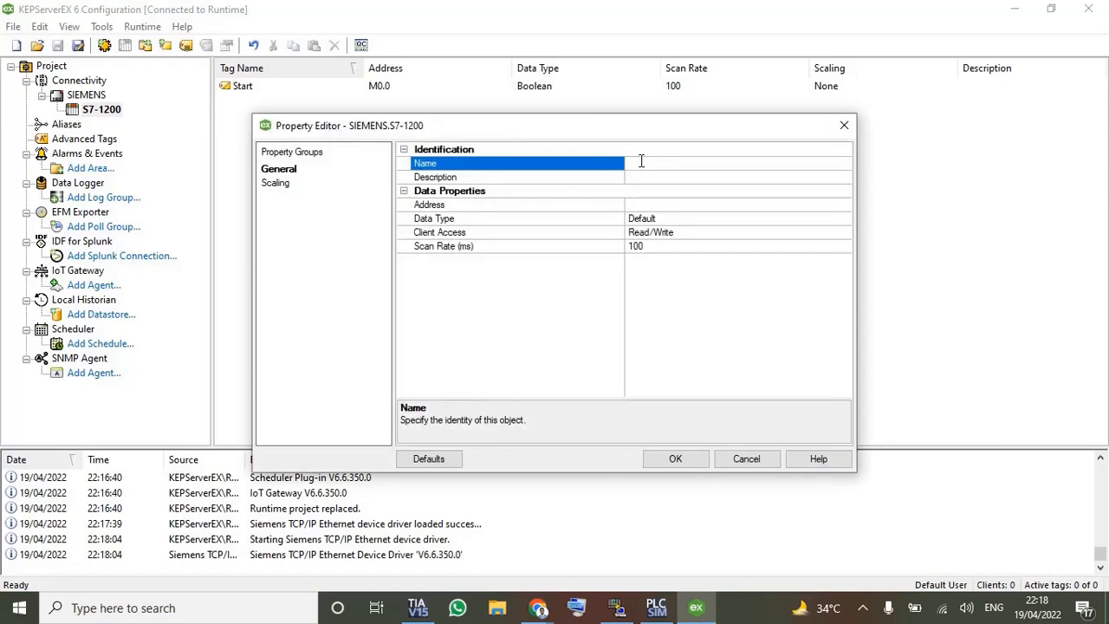
pyautogui.write('Motor')
pyautogui.click(651, 204)
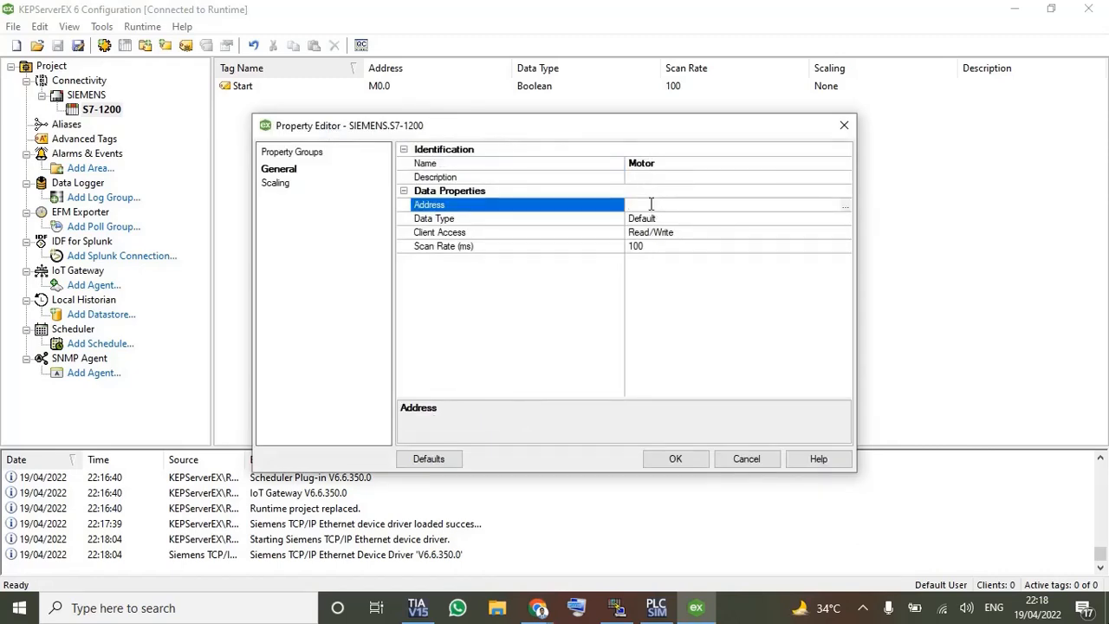
pyautogui.write('Q0.0')
pyautogui.click(807, 218)
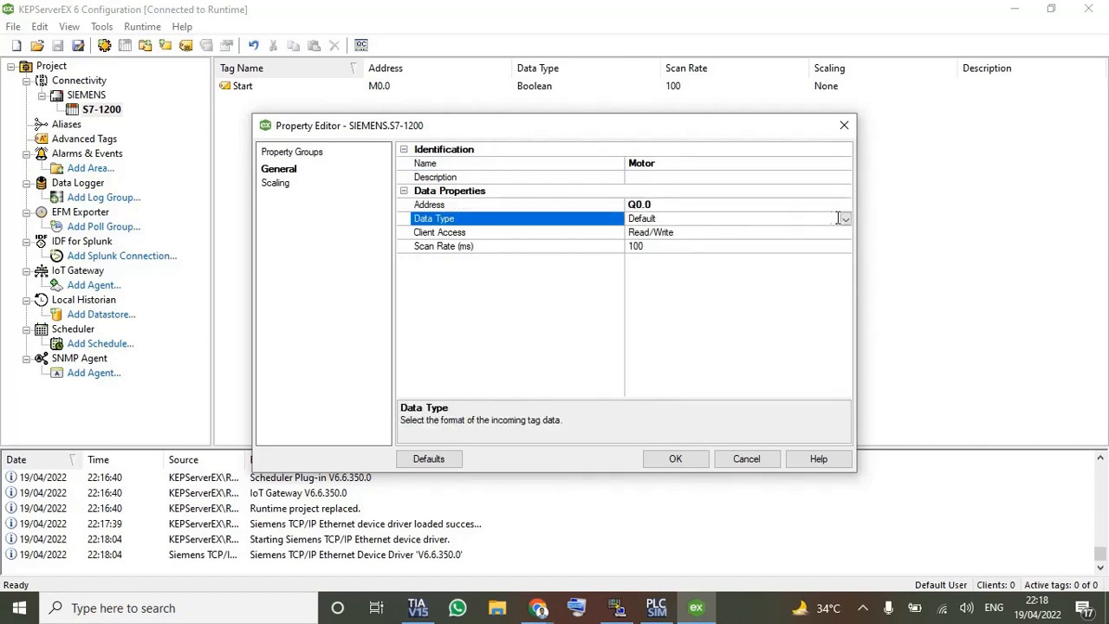
pyautogui.click(846, 222)
pyautogui.click(710, 251)
pyautogui.click(675, 458)
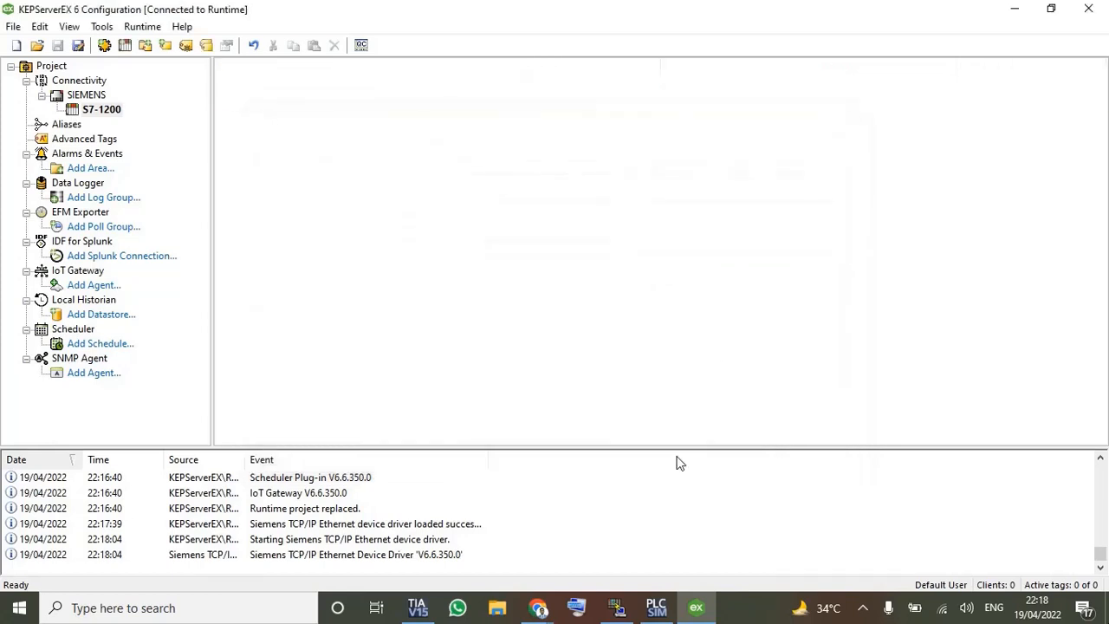
pyautogui.click(511, 280)
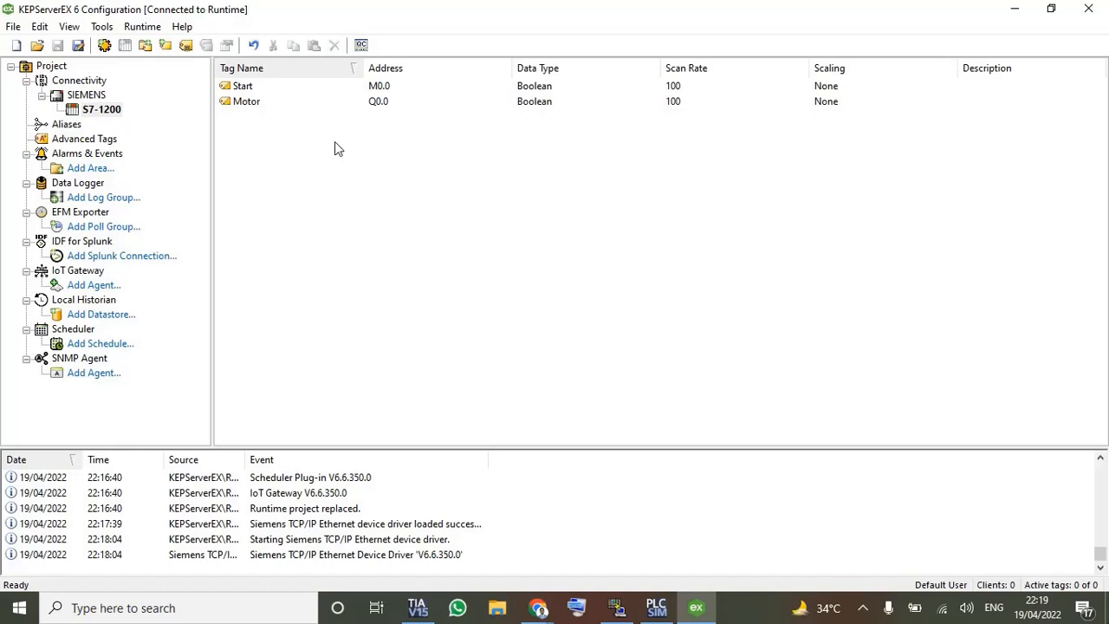
# Step: Launch the OPC Quick Client and show the items of the SIEMENS.S7-1200 group
pyautogui.click(362, 46)
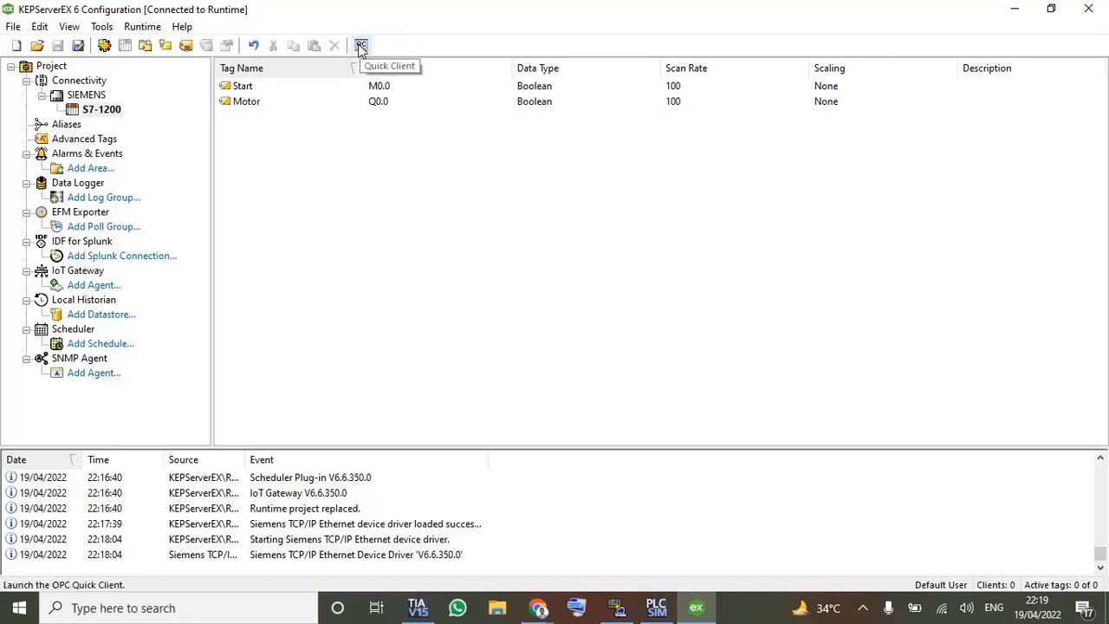
pyautogui.click(361, 46)
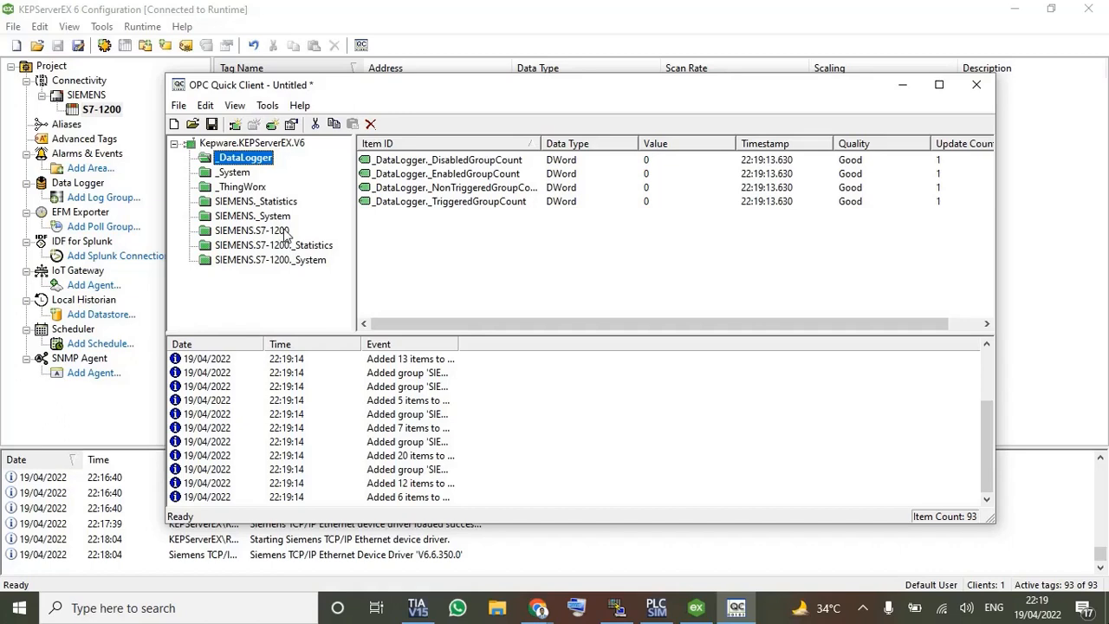
pyautogui.click(257, 232)
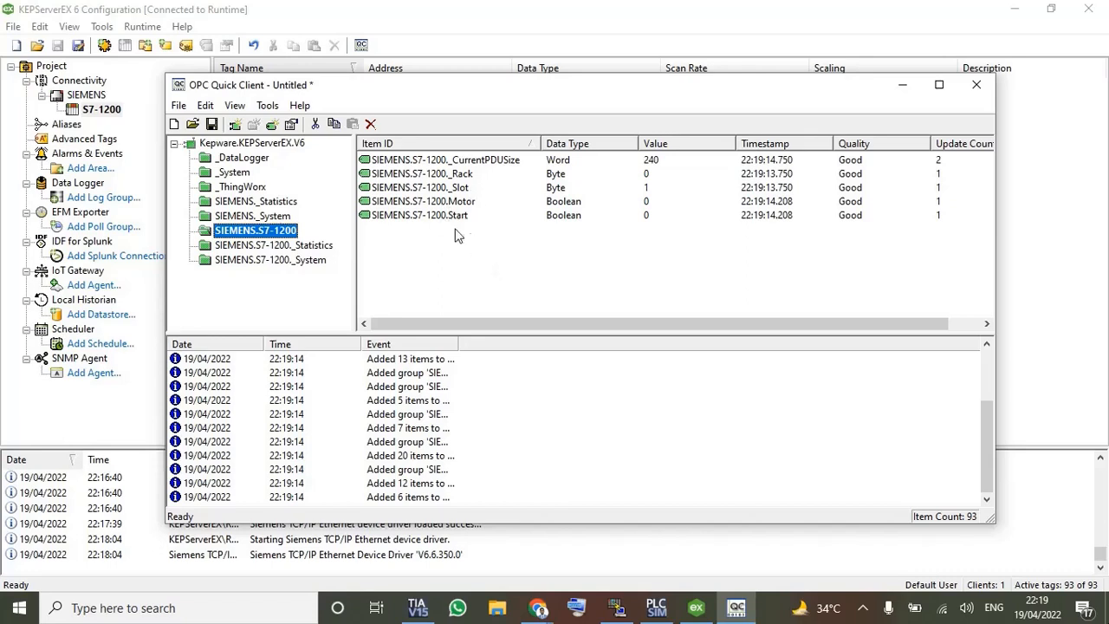
# Step: Examine the Motor and Start items of the SIEMENS.S7-1200 group, checking the quality of each
pyautogui.click(479, 205)
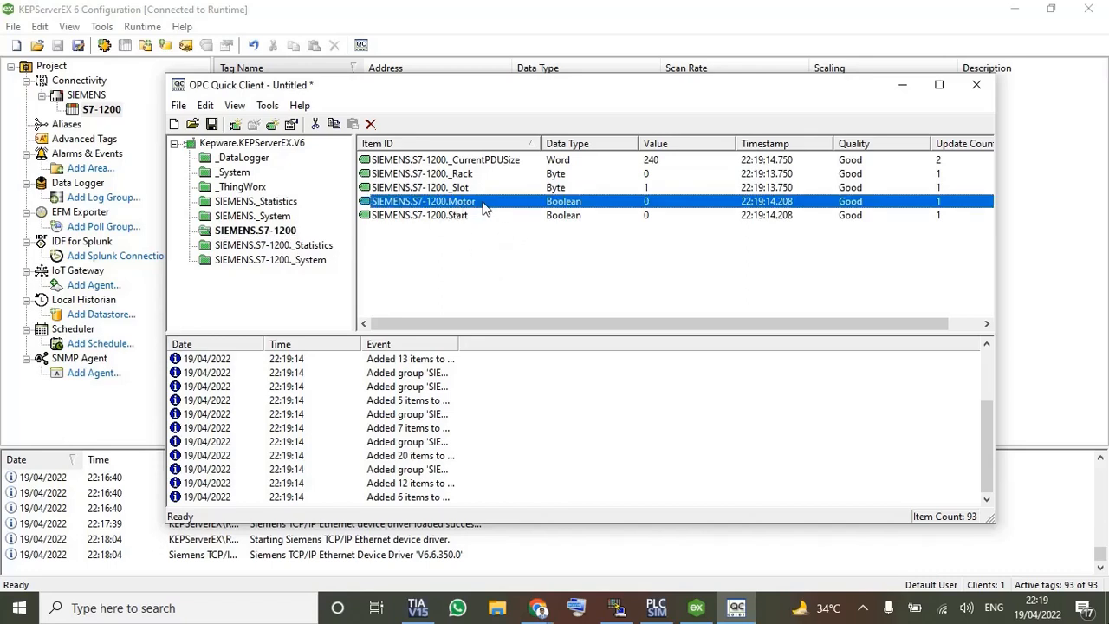
pyautogui.click(482, 216)
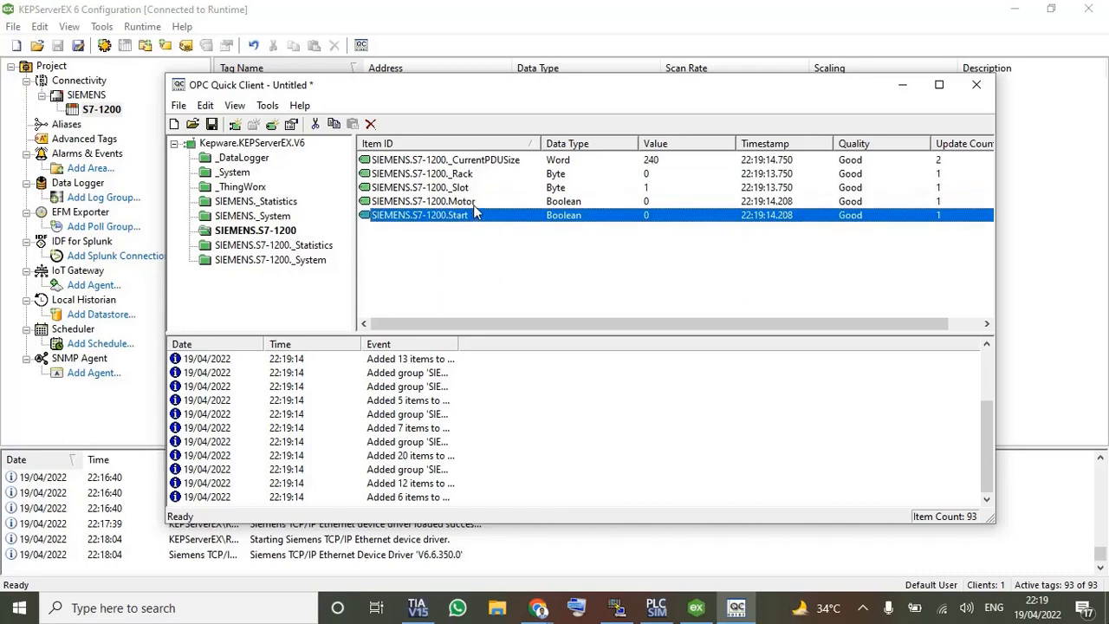
pyautogui.click(473, 205)
pyautogui.click(475, 217)
pyautogui.click(474, 204)
pyautogui.click(475, 218)
pyautogui.click(474, 204)
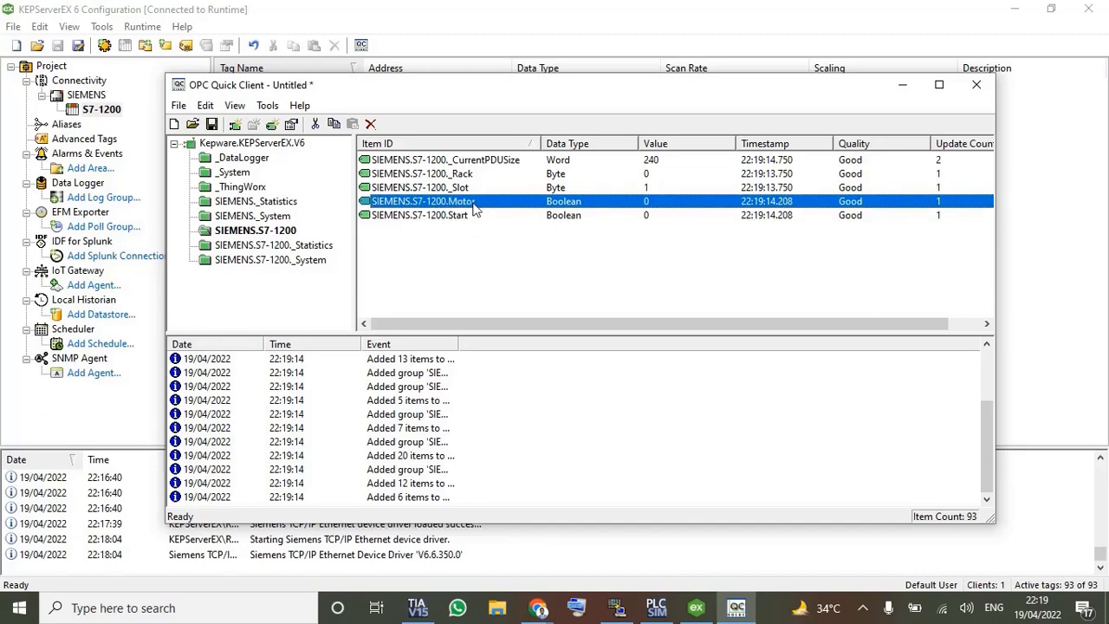
pyautogui.click(856, 217)
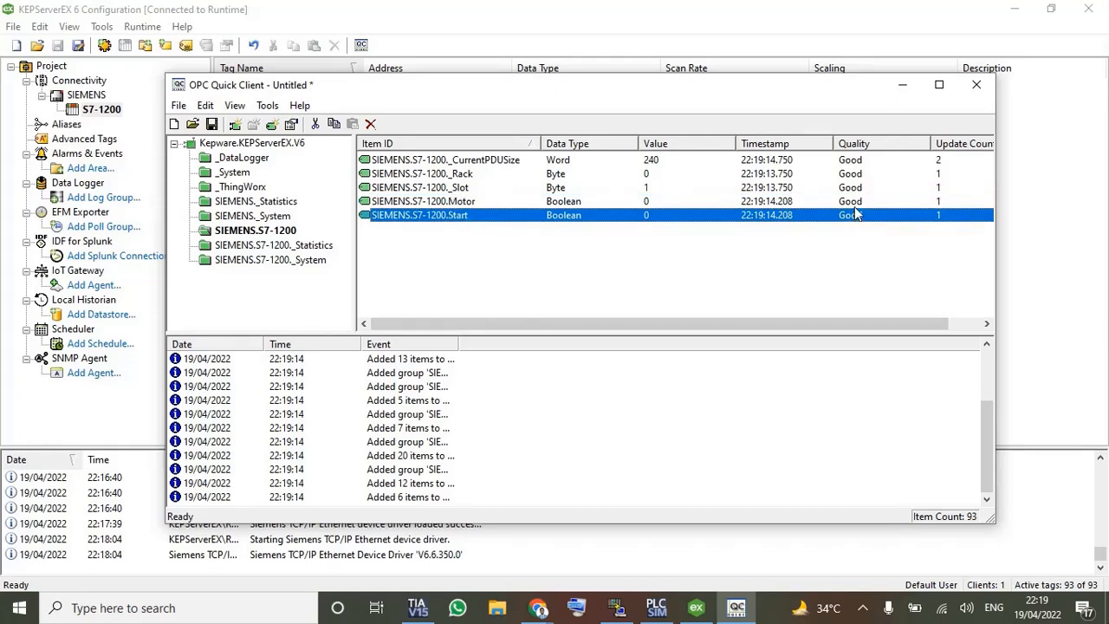
pyautogui.click(854, 206)
pyautogui.click(855, 218)
pyautogui.click(854, 206)
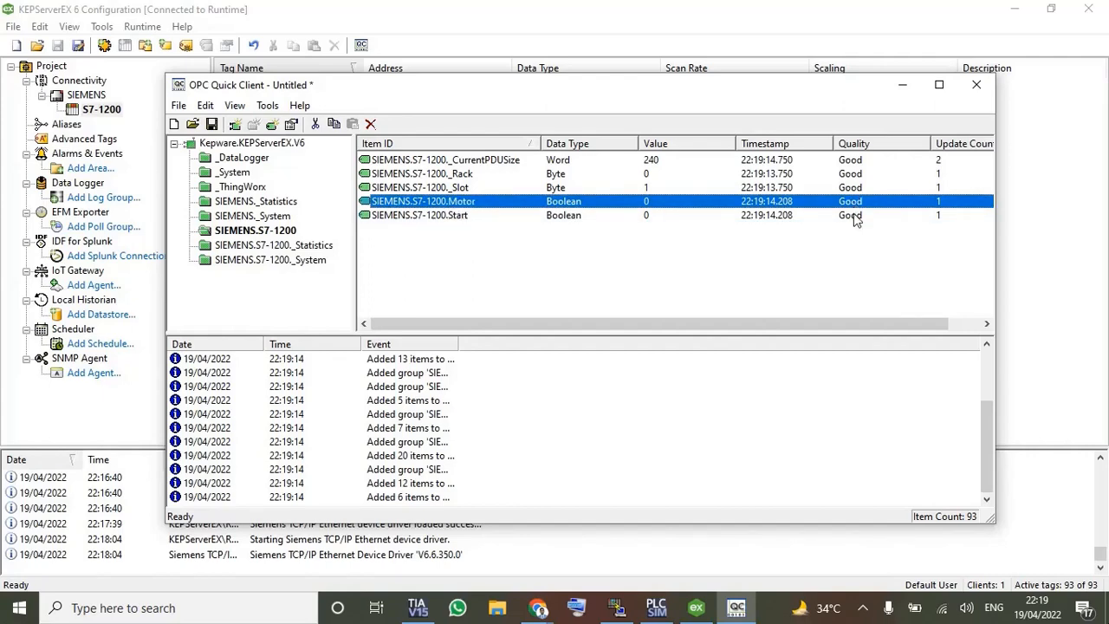
# Step: Clear the KEPServerEX and NetToPLCsim windows away and place the OPC Quick Client below the Network 1 rung in TIA Portal
pyautogui.click(1011, 10)
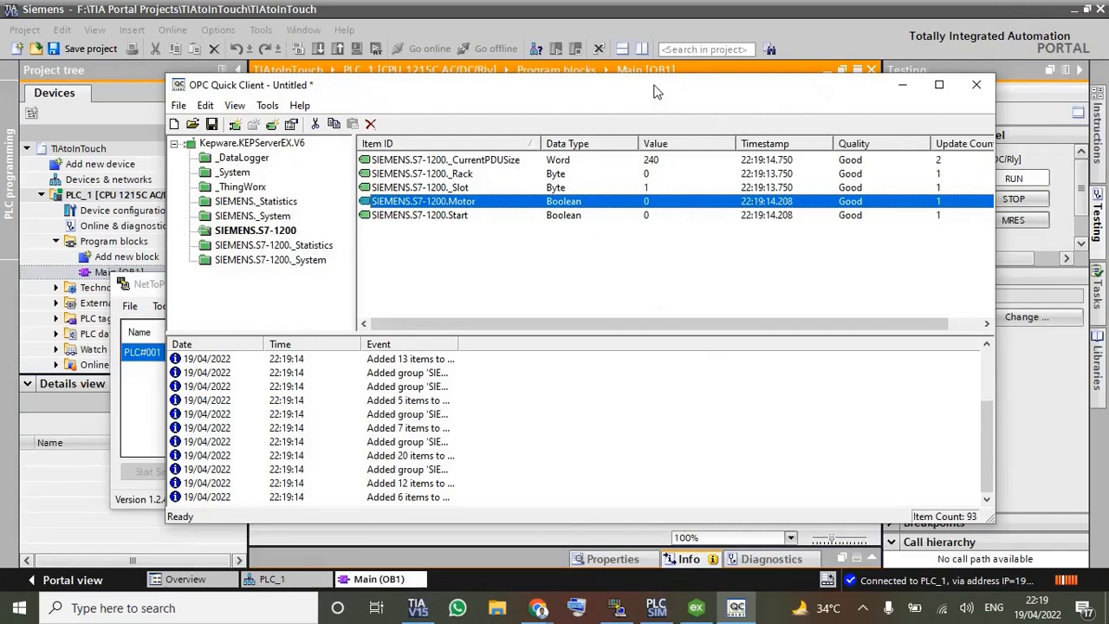
pyautogui.moveTo(656, 91); pyautogui.dragTo(637, 419)
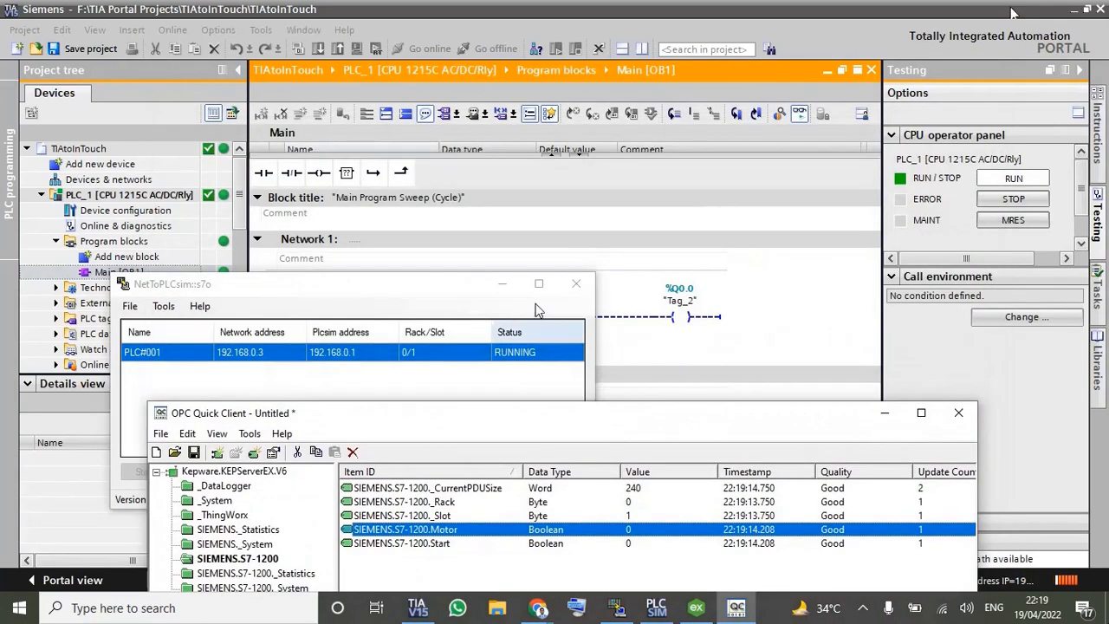
pyautogui.click(535, 309)
pyautogui.click(503, 283)
pyautogui.click(401, 291)
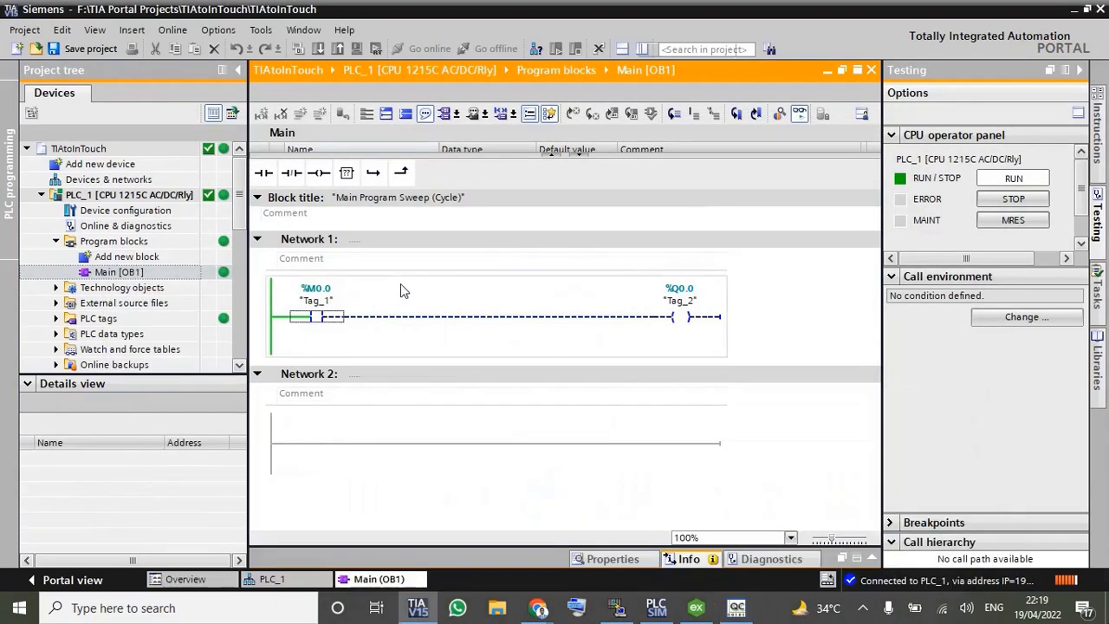
pyautogui.click(726, 606)
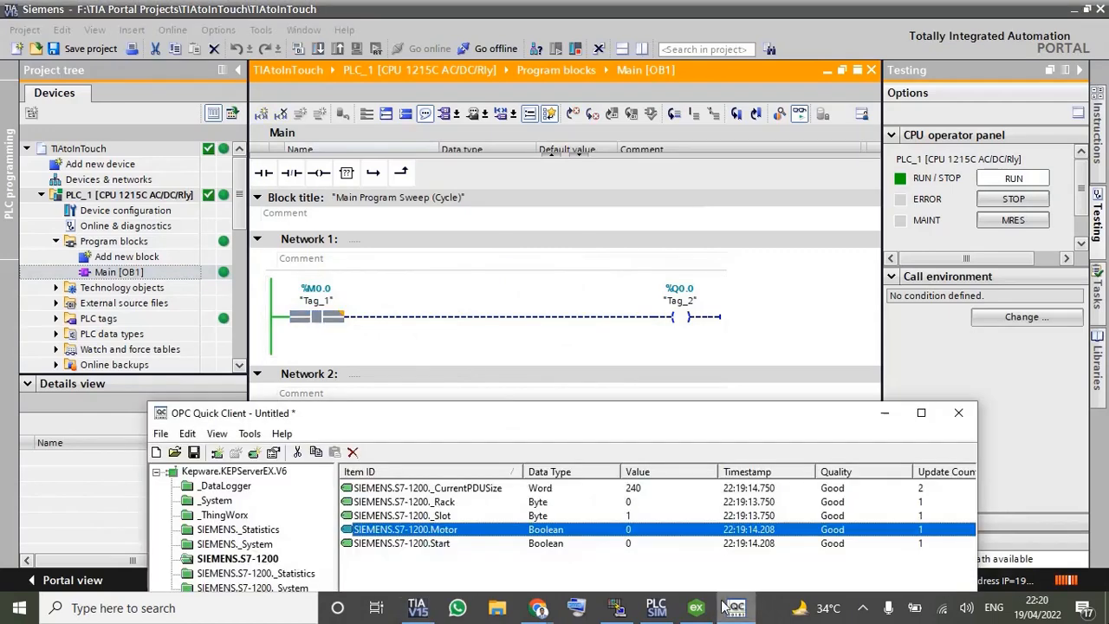
# Step: Modify the Tag_1 contact (M0.0) in Network 1 to 1 and check the Start and Motor values in the OPC Quick Client
pyautogui.click(322, 318)
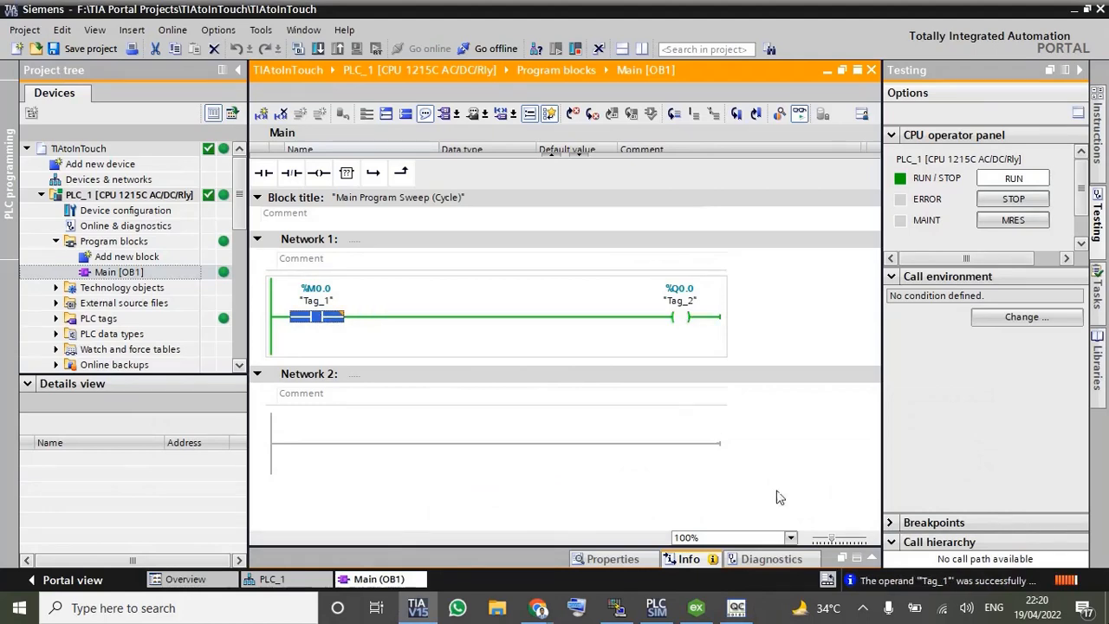
pyautogui.click(735, 607)
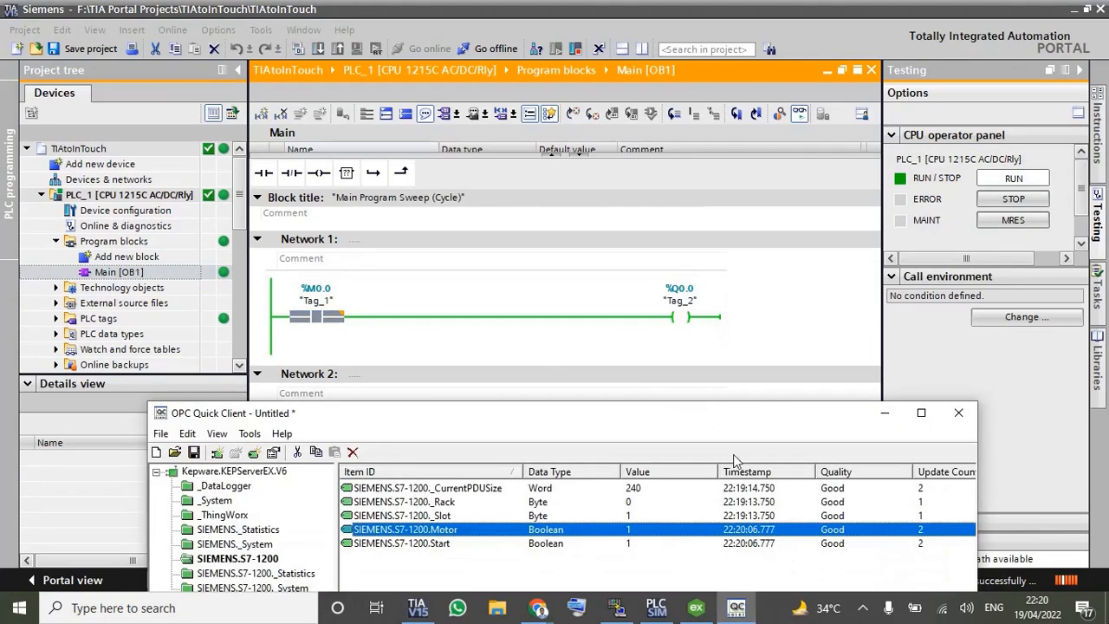
pyautogui.moveTo(732, 413); pyautogui.dragTo(727, 381)
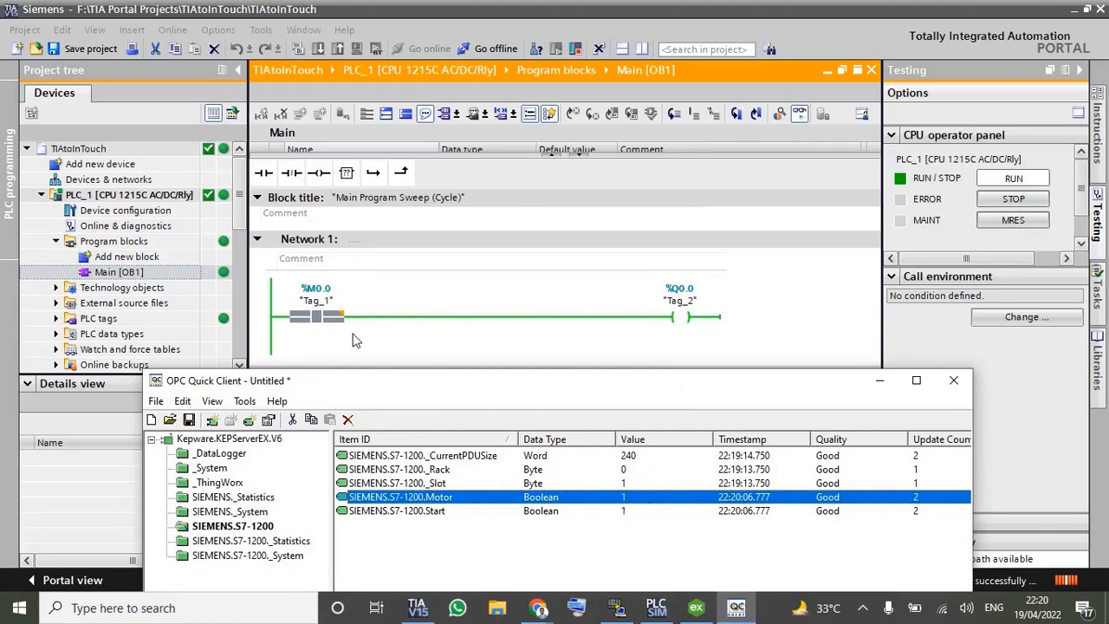
# Step: Modify the Tag_1 contact back to 0, compare the Start and Motor values in the OPC Quick Client and minimize it
pyautogui.click(327, 319)
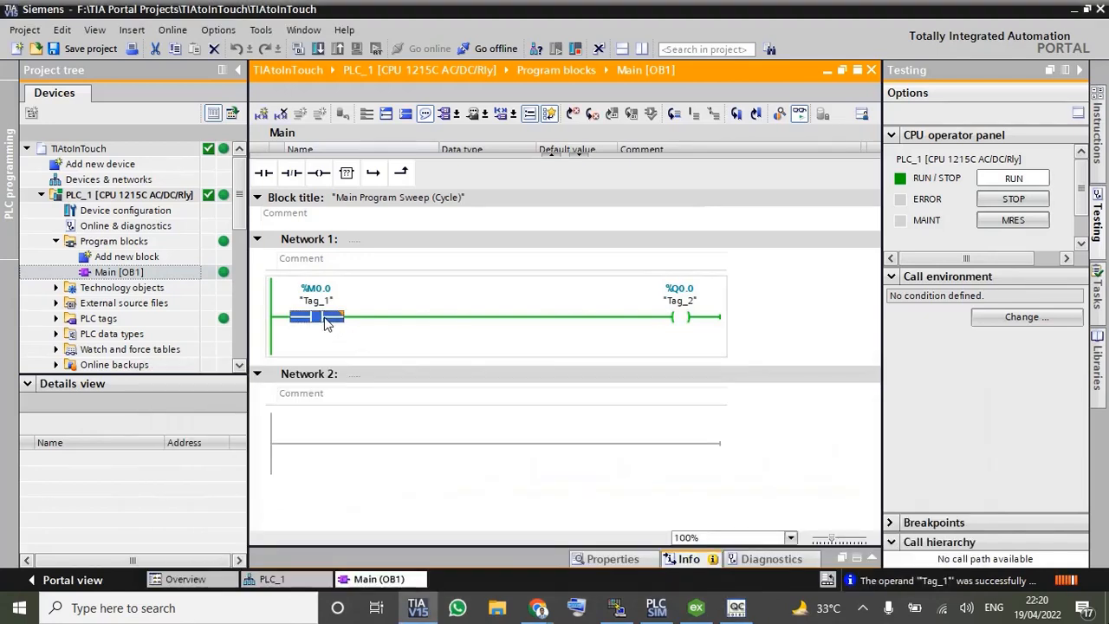
pyautogui.click(736, 607)
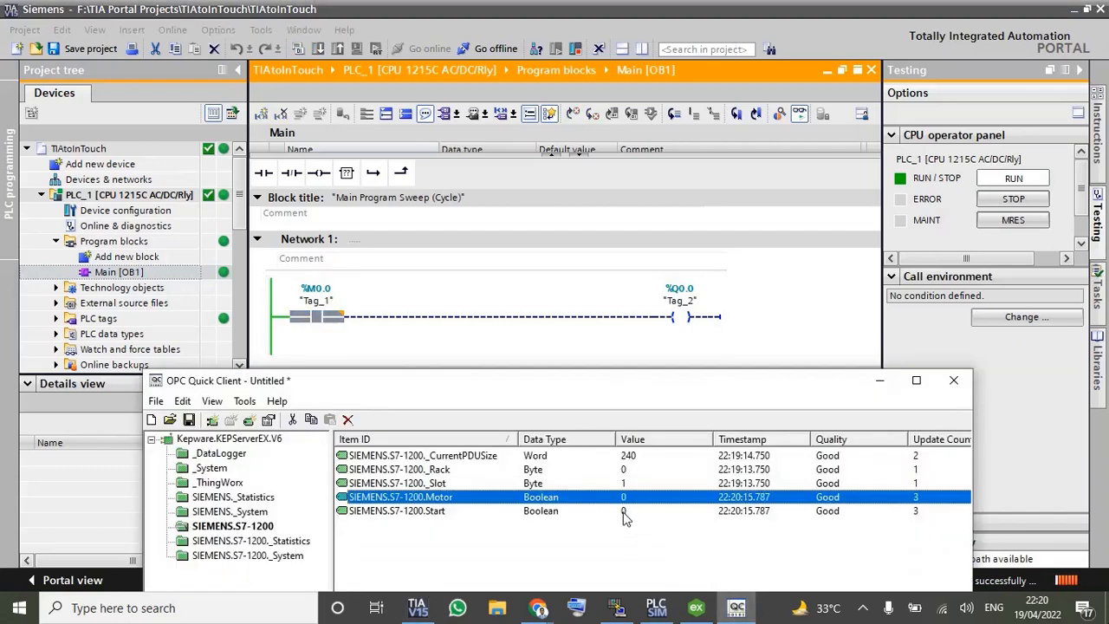
pyautogui.moveTo(557, 378); pyautogui.dragTo(557, 376)
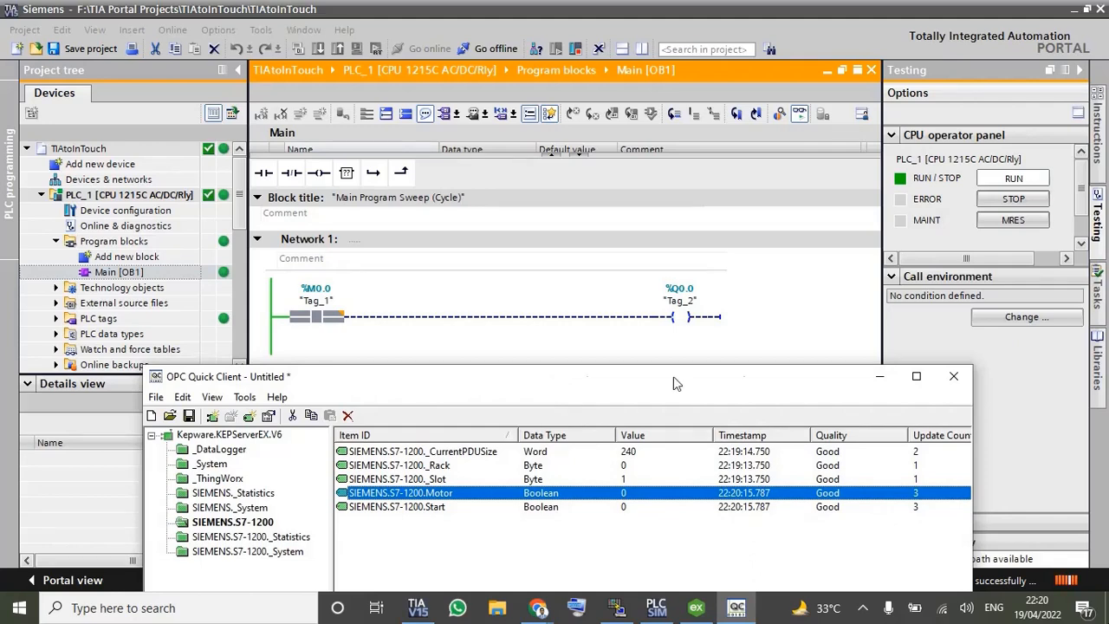
pyautogui.click(878, 376)
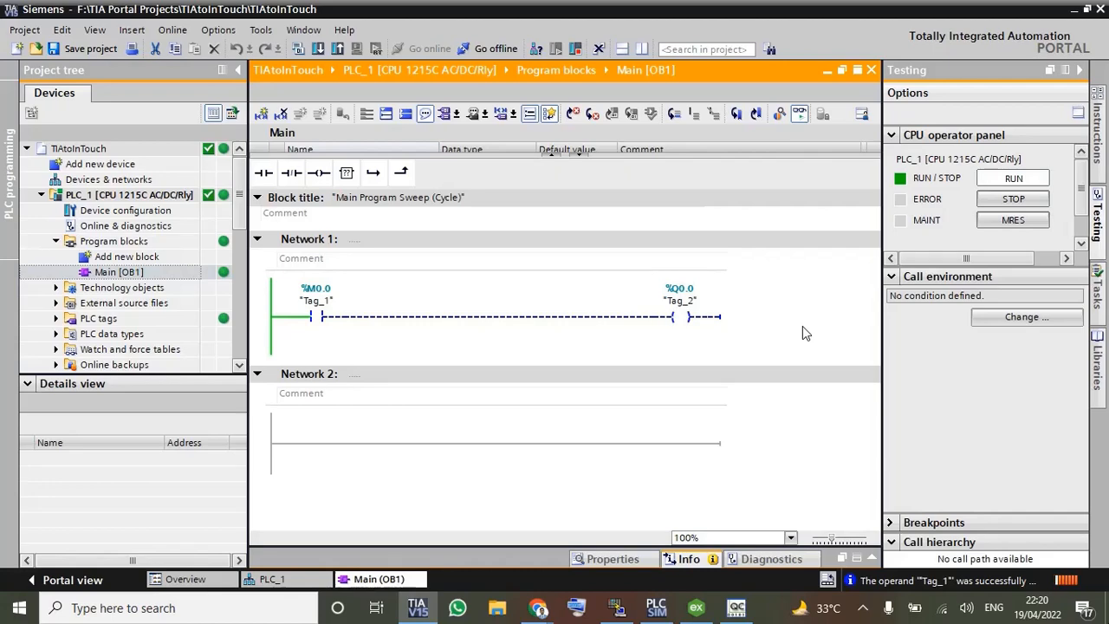
# Step: Launch the InTouch Application Manager and open the InTouch class application in WindowMaker, continuing in demo mode
pyautogui.click(159, 608)
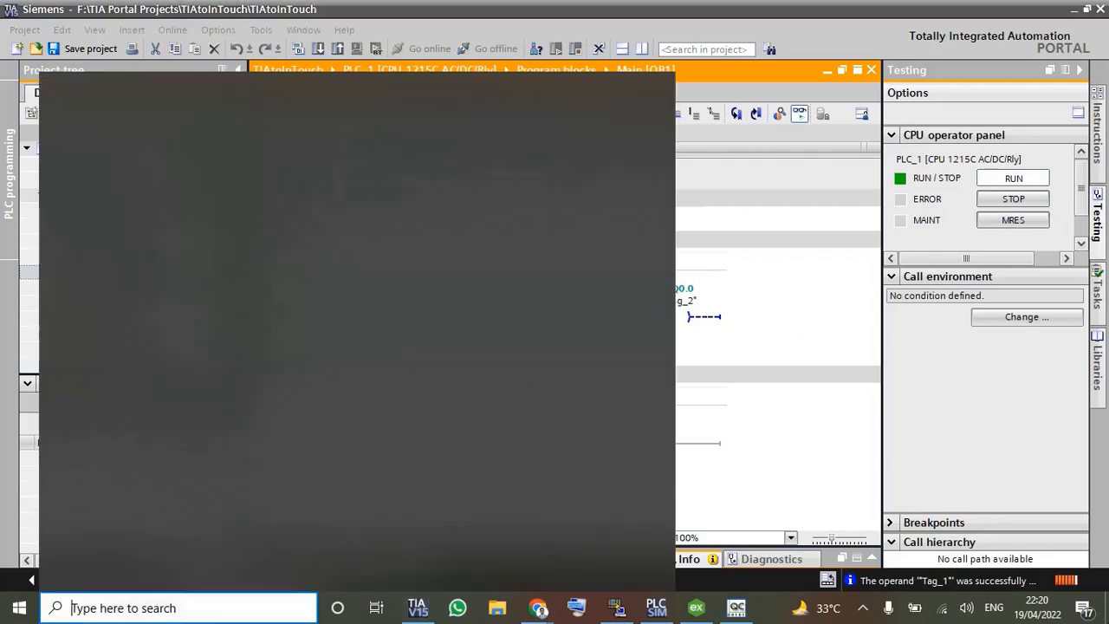
pyautogui.write('intou')
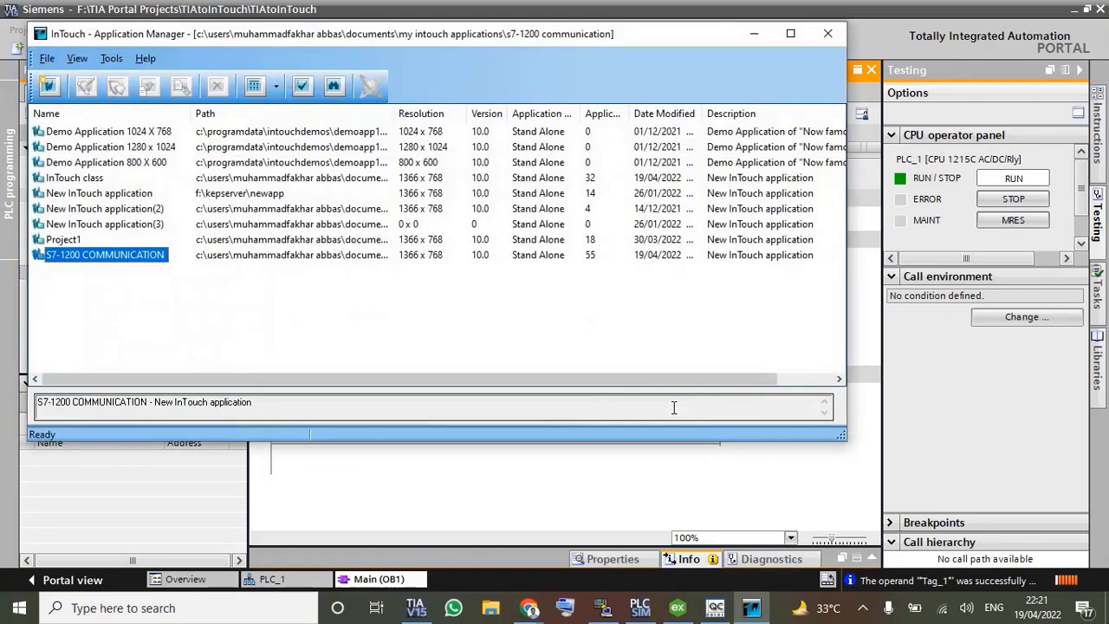
pyautogui.click(83, 178)
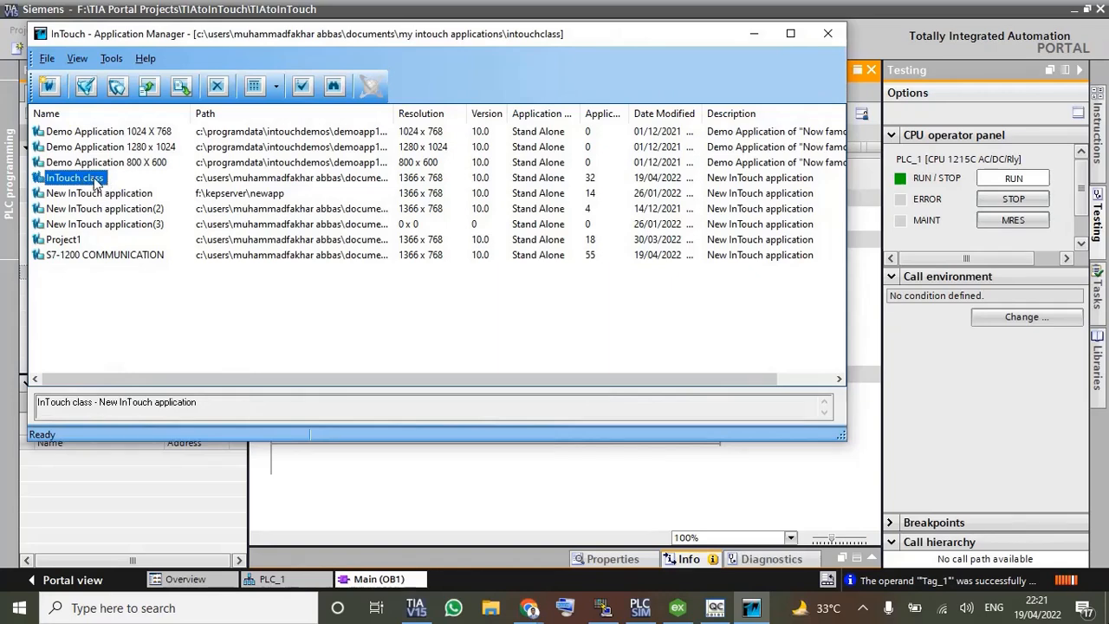
pyautogui.doubleClick(95, 180)
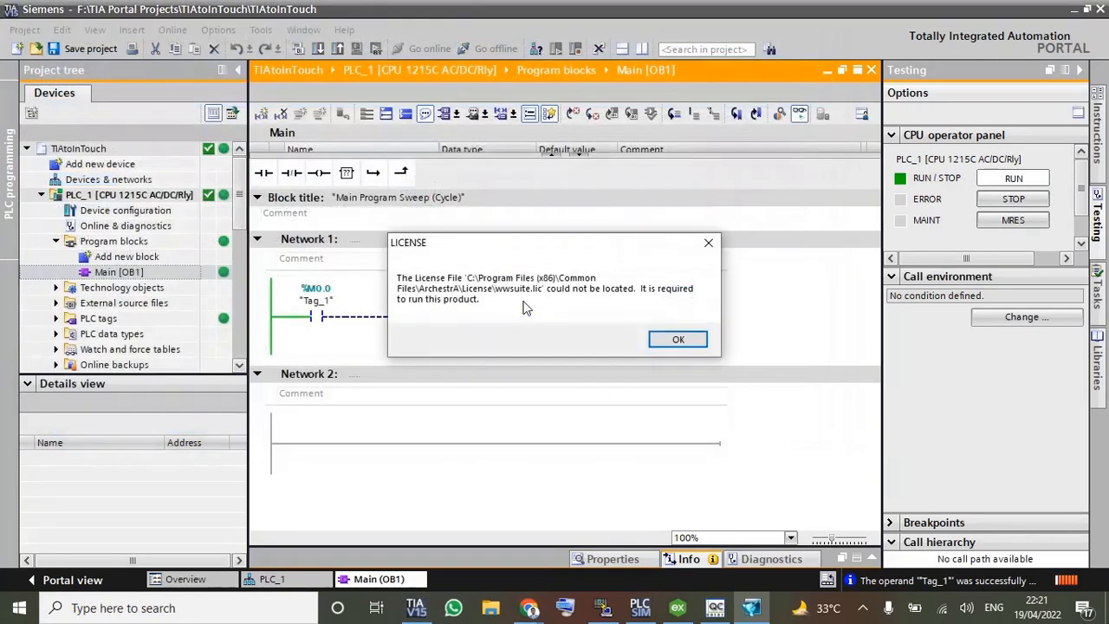
pyautogui.click(678, 339)
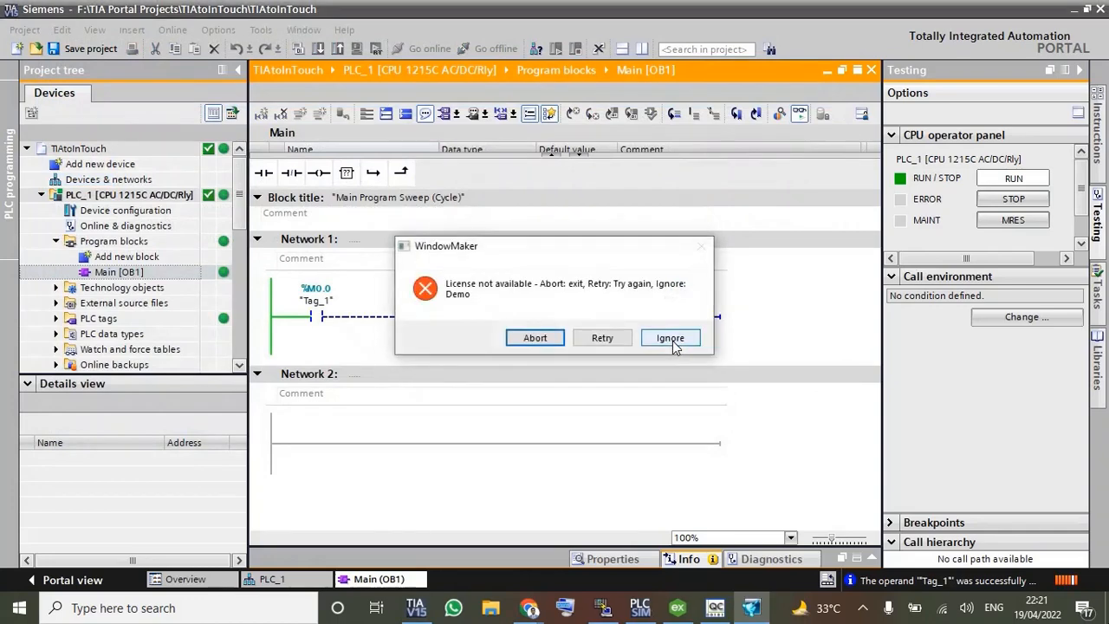
pyautogui.click(675, 342)
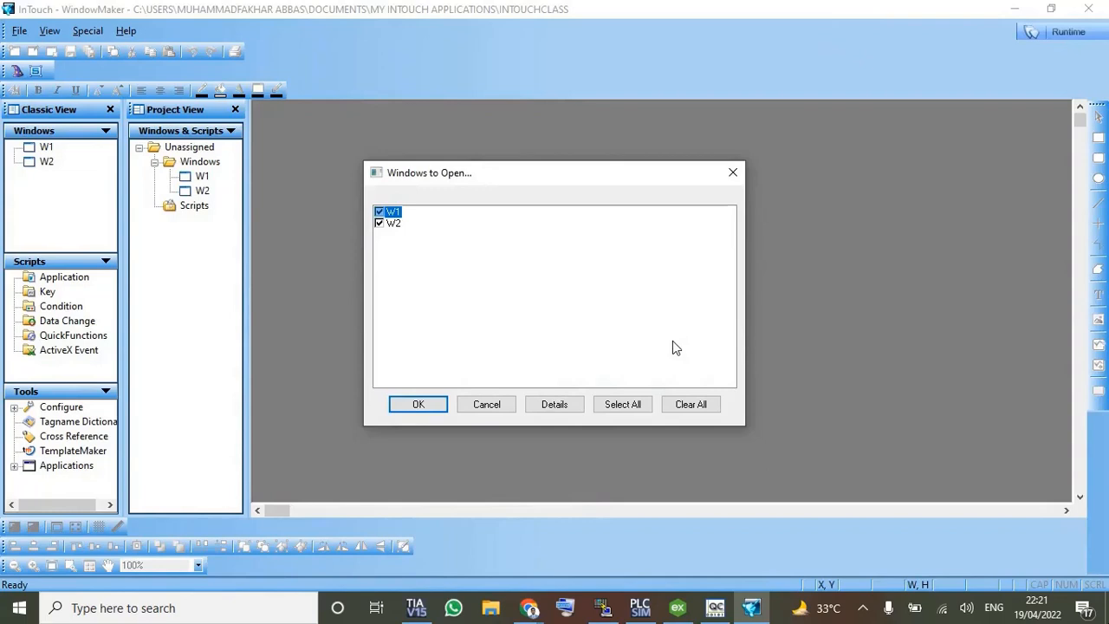
# Step: Open windows W1 and W2 of the InTouch class application and bring W1 back to the front
pyautogui.click(380, 223)
pyautogui.click(378, 212)
pyautogui.click(426, 402)
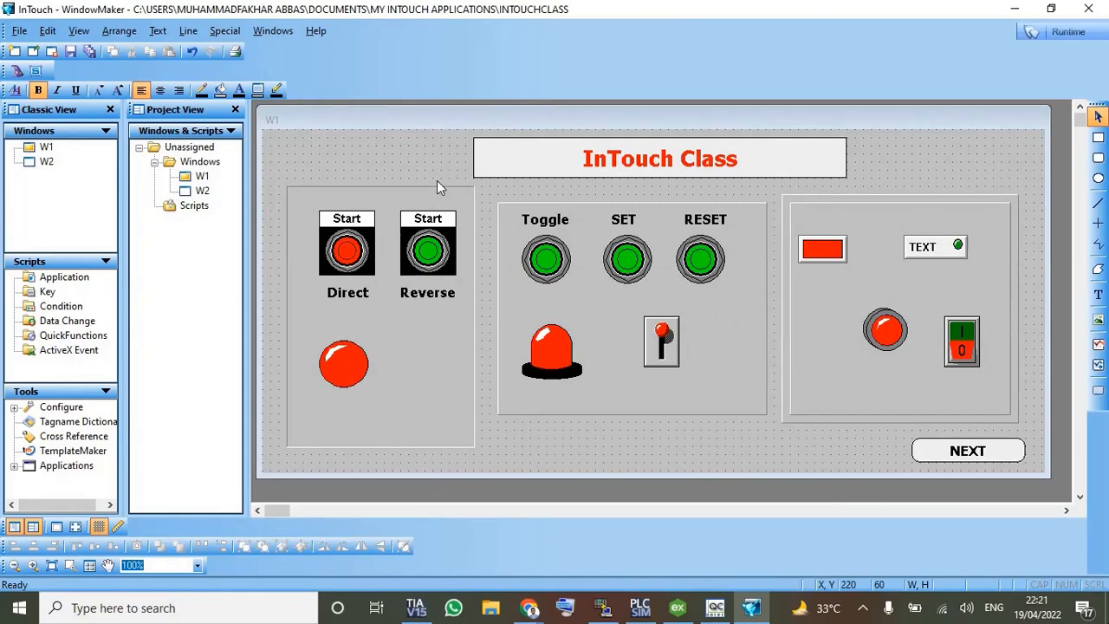
pyautogui.doubleClick(202, 190)
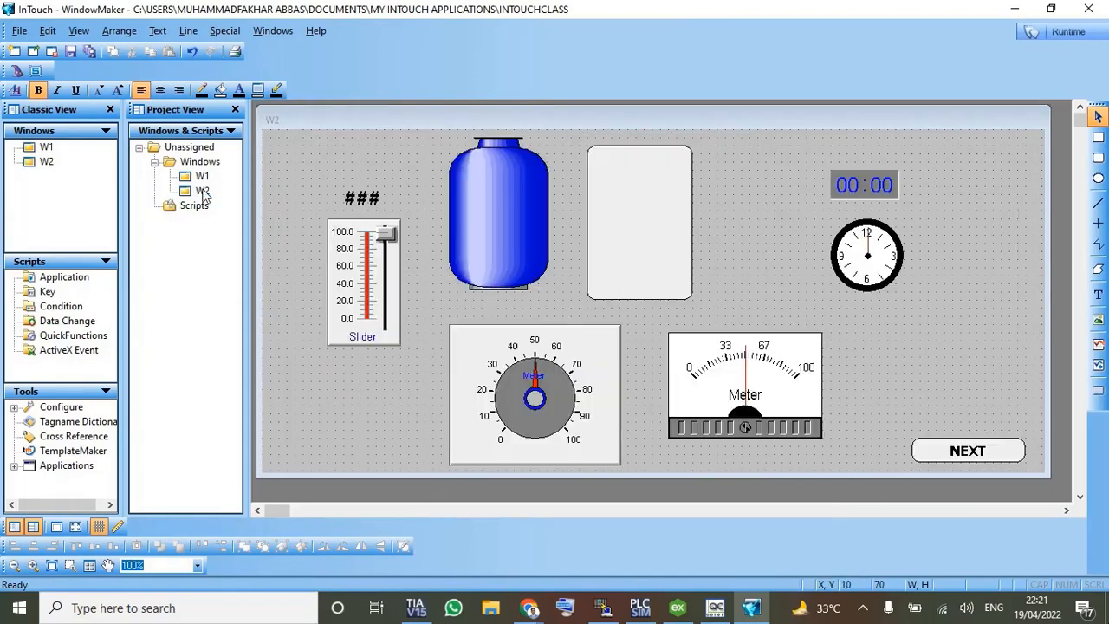
pyautogui.doubleClick(202, 176)
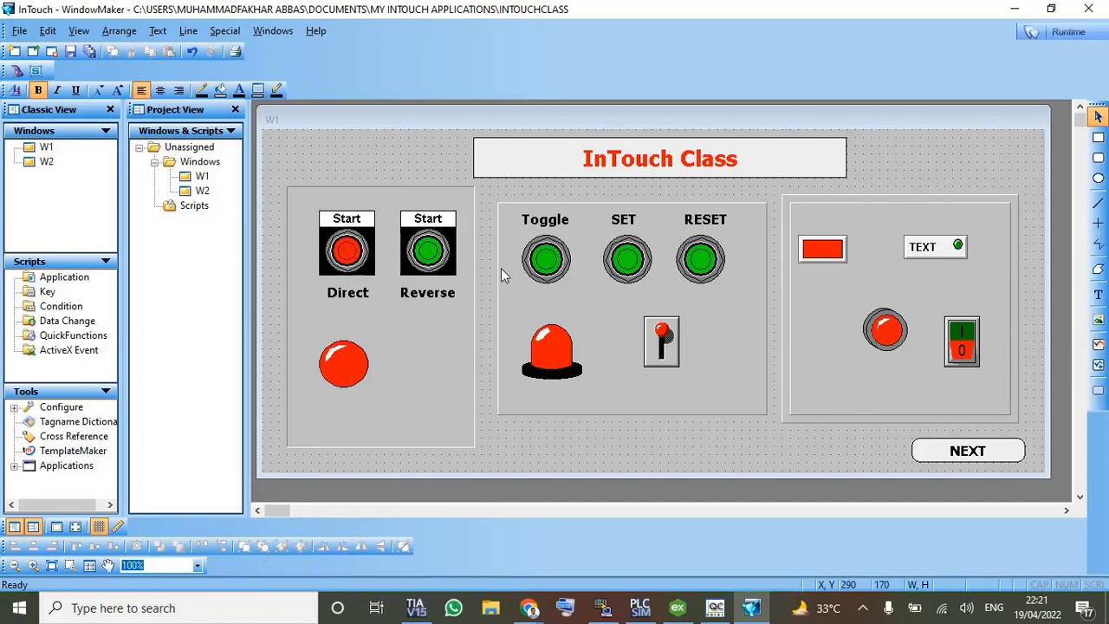
# Step: Break the cell in window W1 that groups the Direct and Reverse pushbuttons with the round red lamp
pyautogui.click(347, 252)
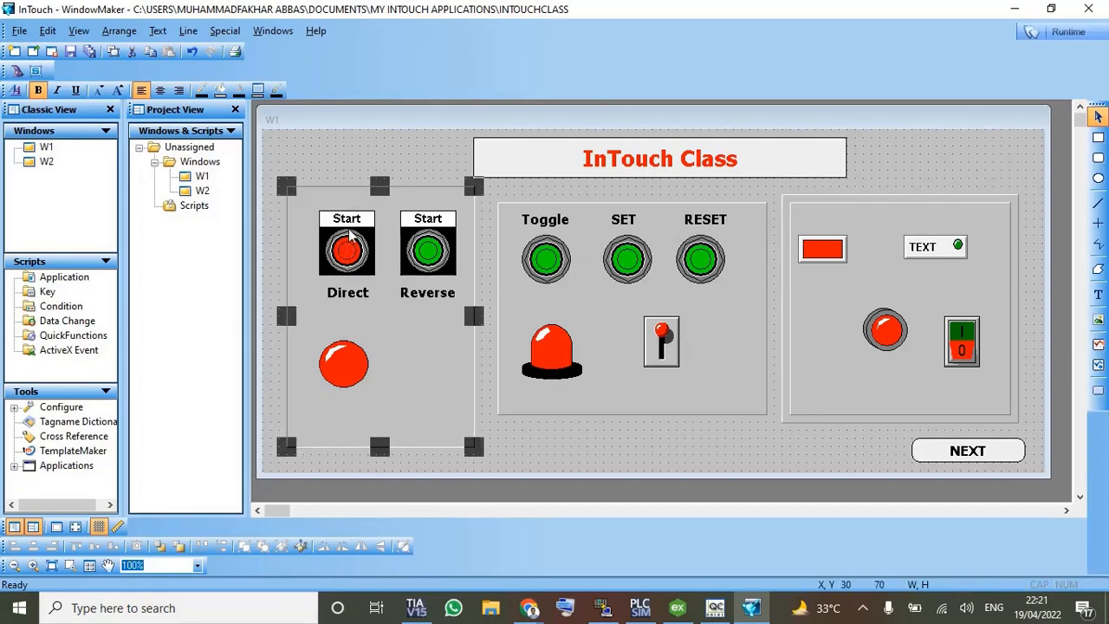
pyautogui.rightClick(402, 334)
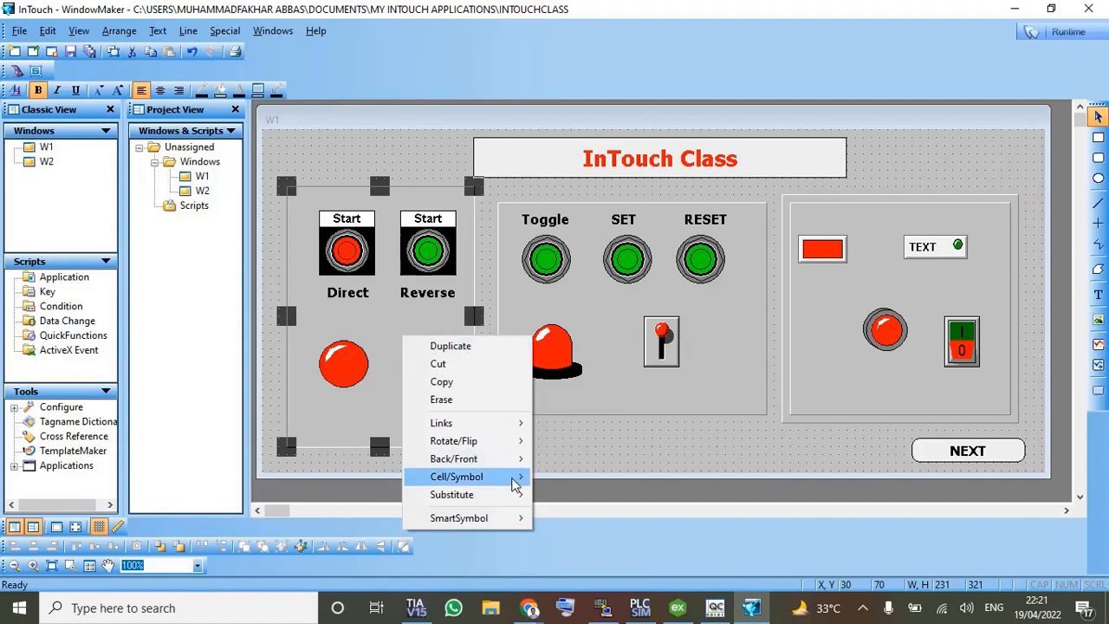
pyautogui.moveTo(515, 482)
pyautogui.click(577, 495)
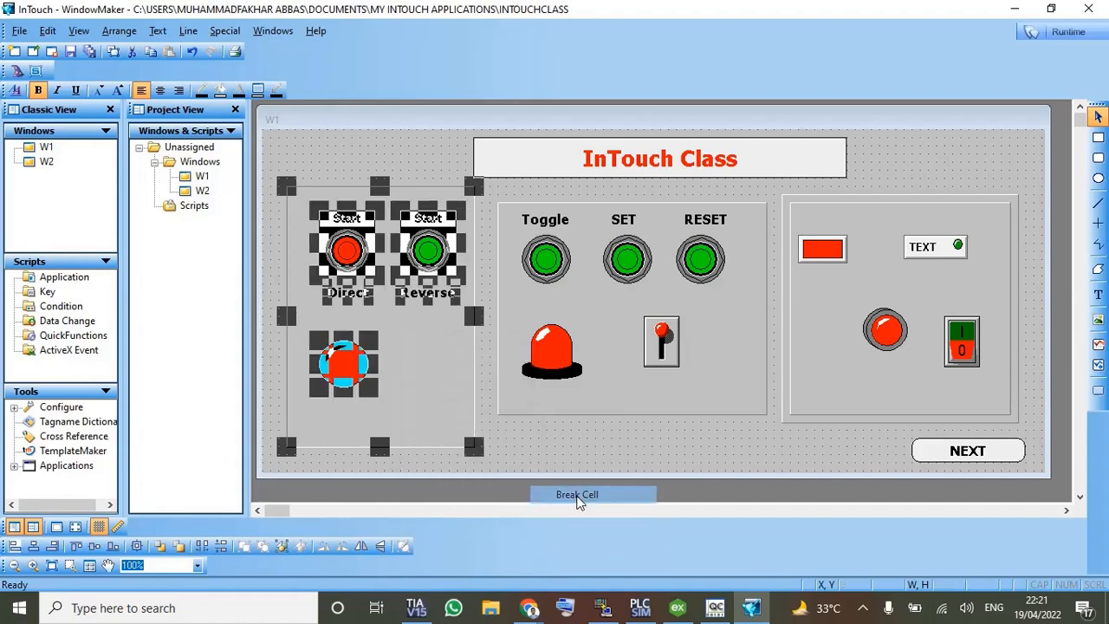
pyautogui.click(543, 442)
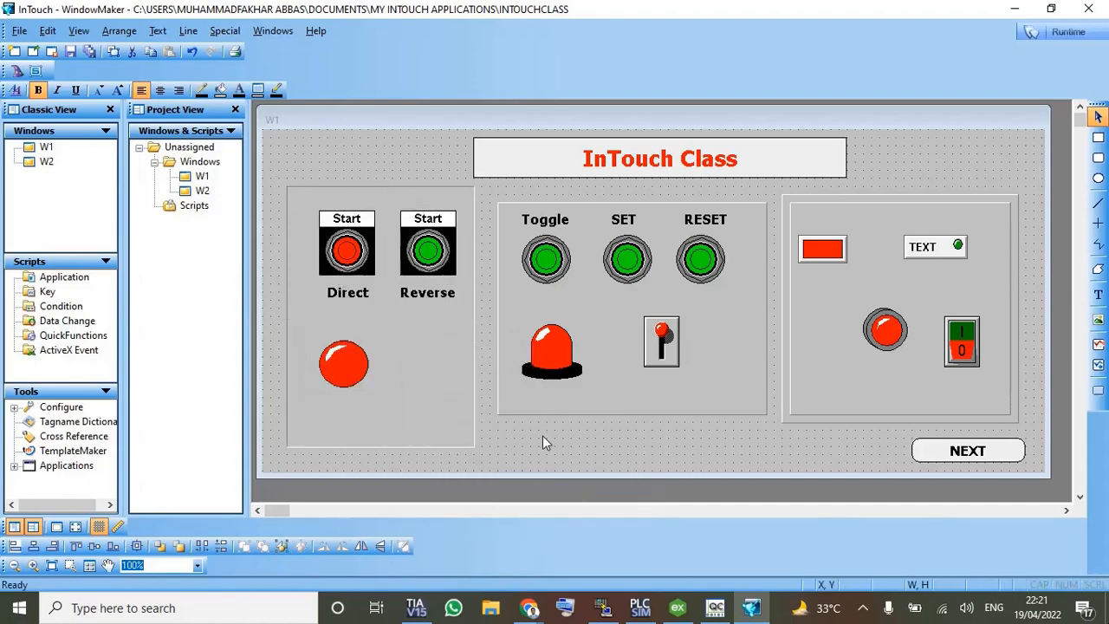
pyautogui.click(346, 250)
pyautogui.click(417, 181)
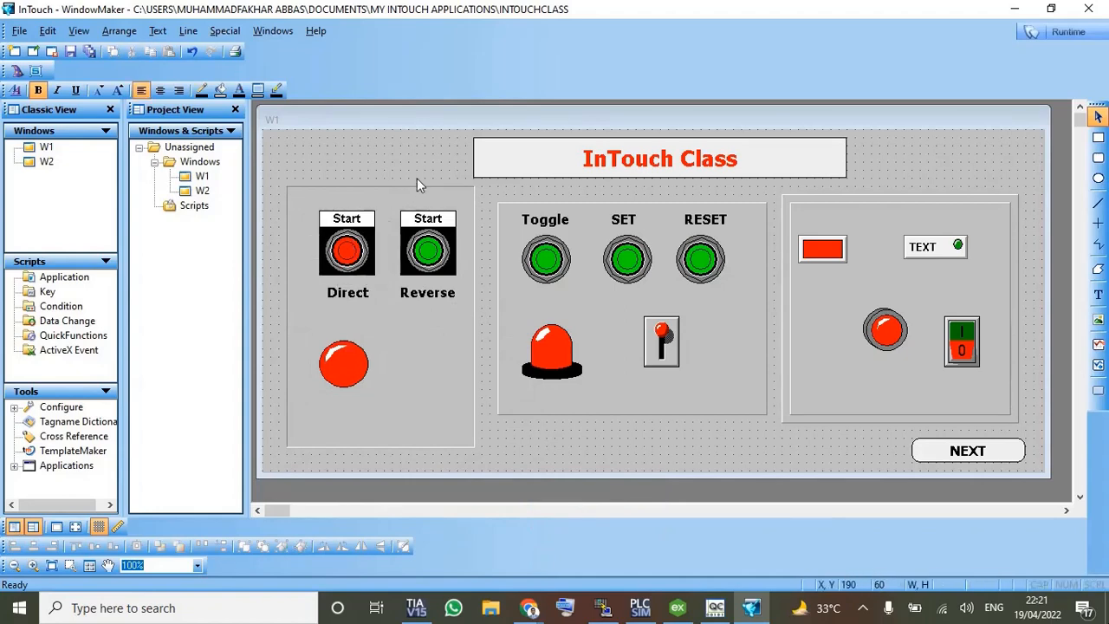
# Step: Change the tagname of the Direct pushbutton to ON and start defining ON as a new tag
pyautogui.doubleClick(349, 250)
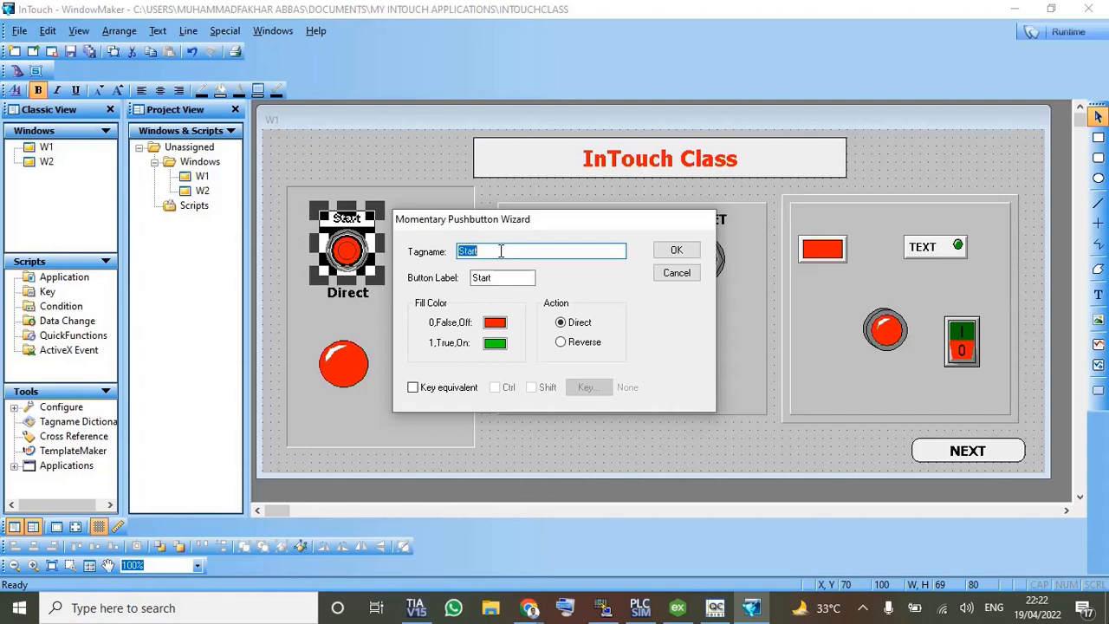
pyautogui.press('BackSpace')
pyautogui.write('ON')
pyautogui.click(671, 251)
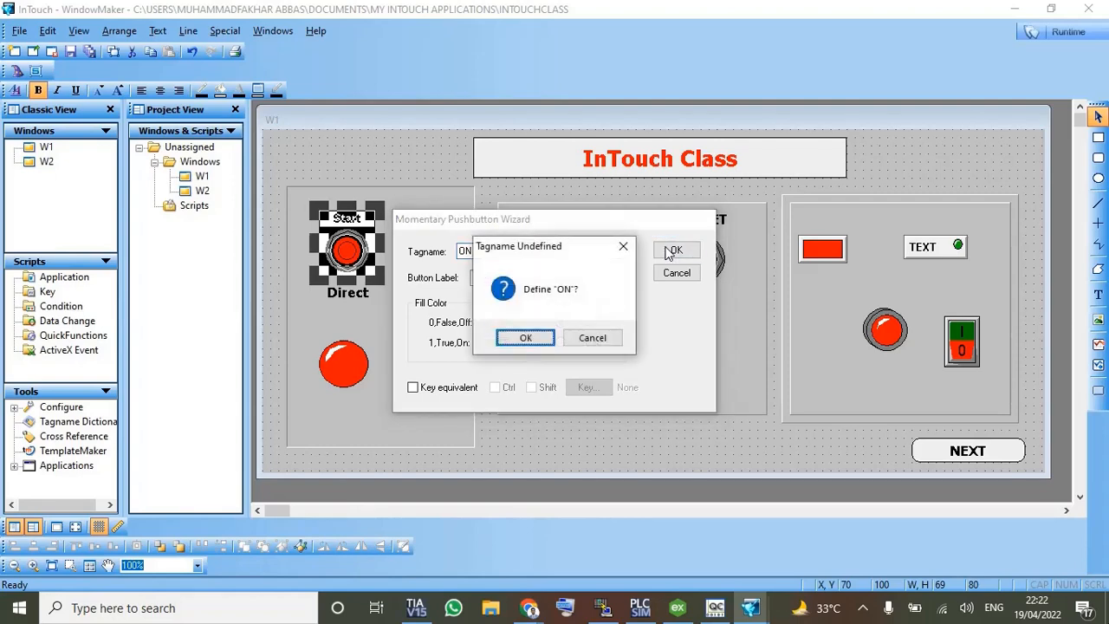
pyautogui.click(525, 338)
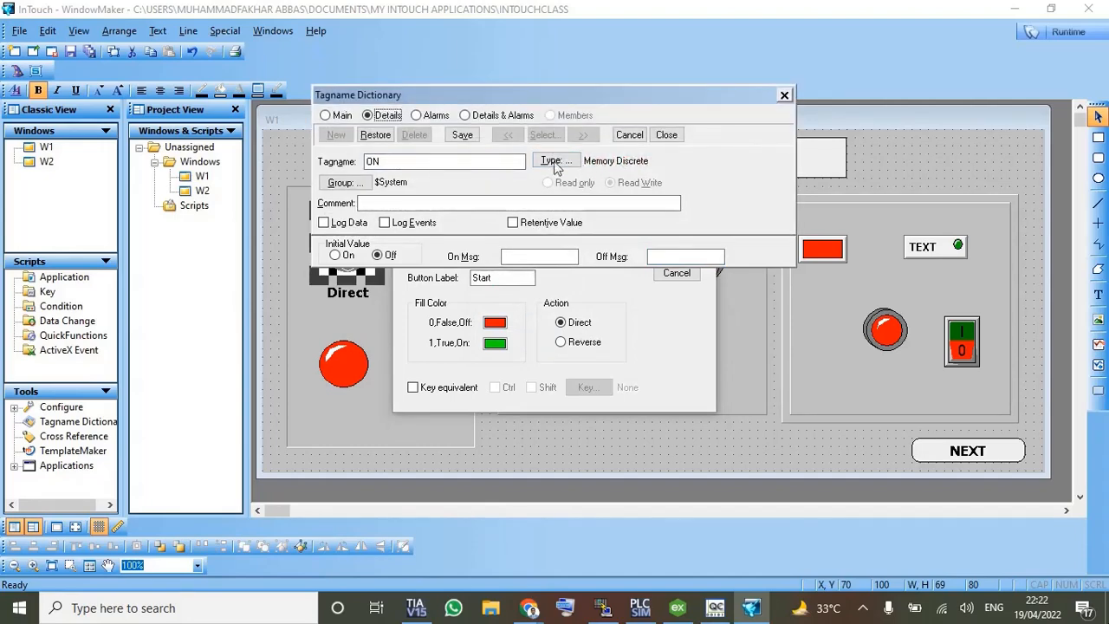
# Step: Set the type of the new ON tag to I/O Discrete
pyautogui.click(555, 165)
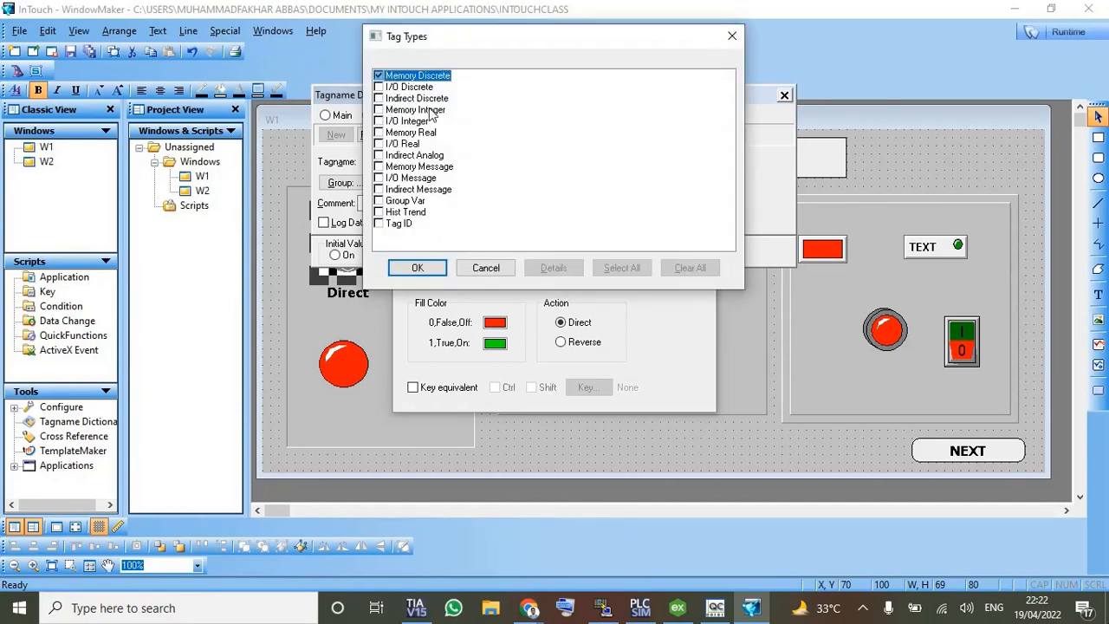
pyautogui.click(381, 90)
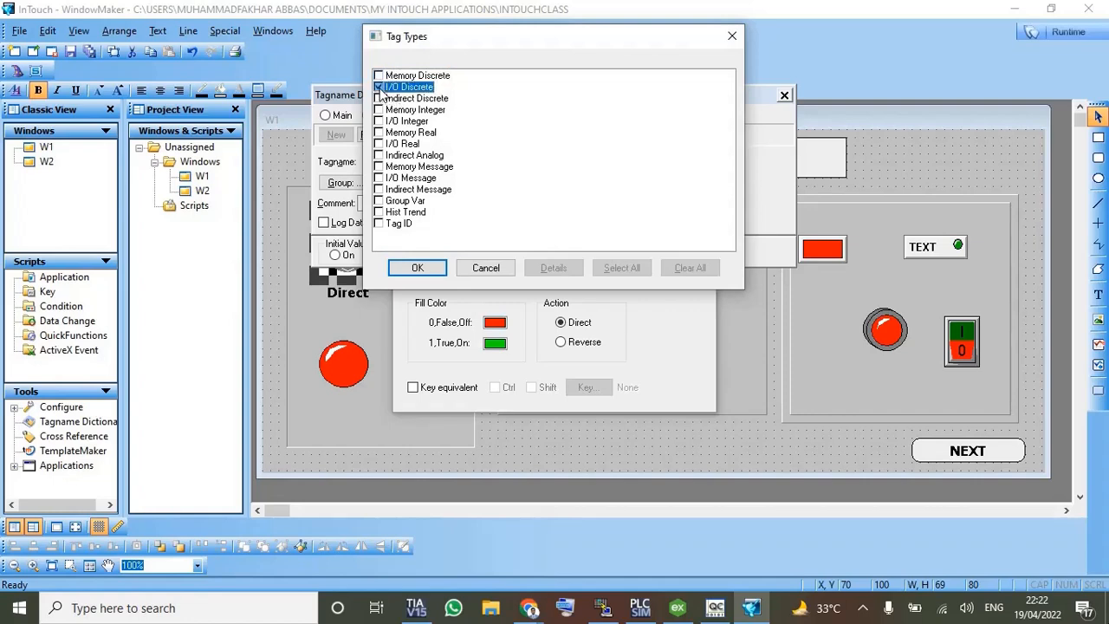
pyautogui.click(426, 269)
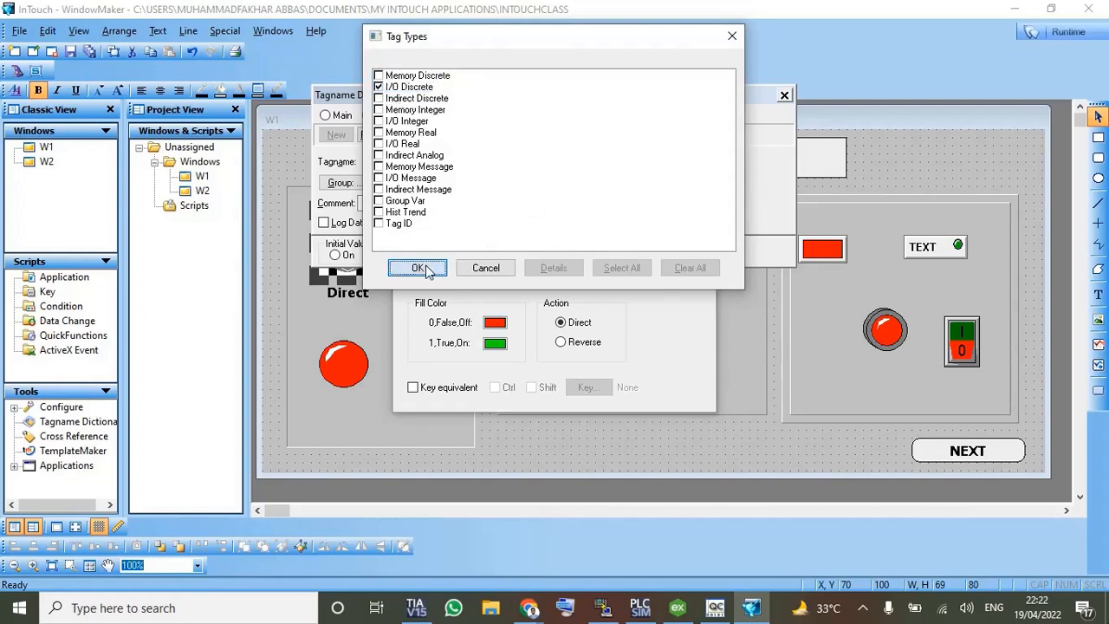
pyautogui.click(559, 163)
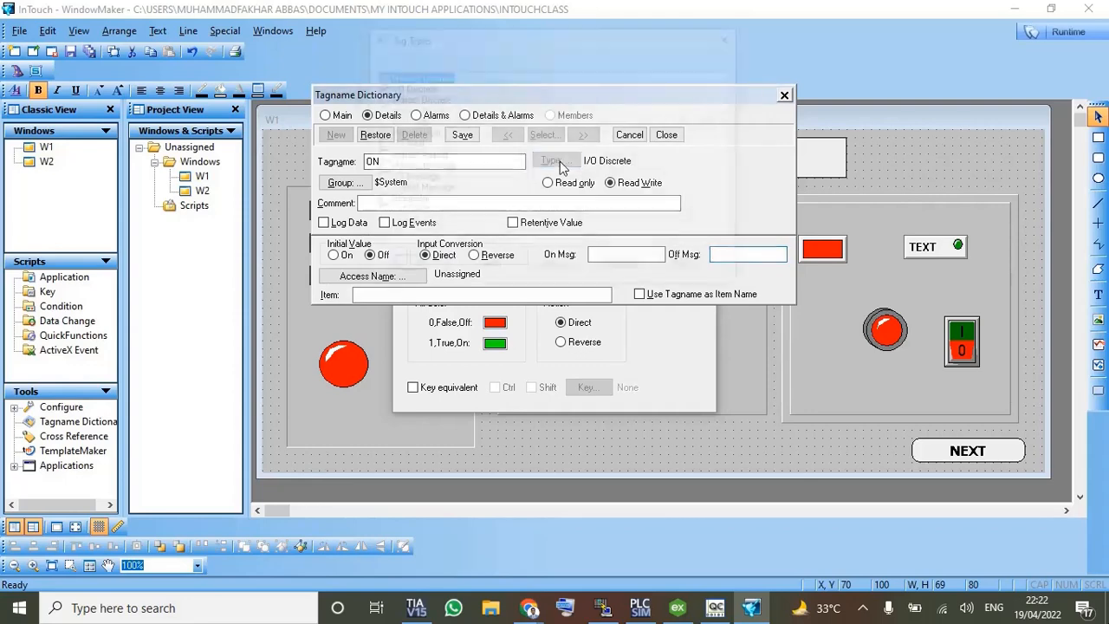
pyautogui.click(398, 91)
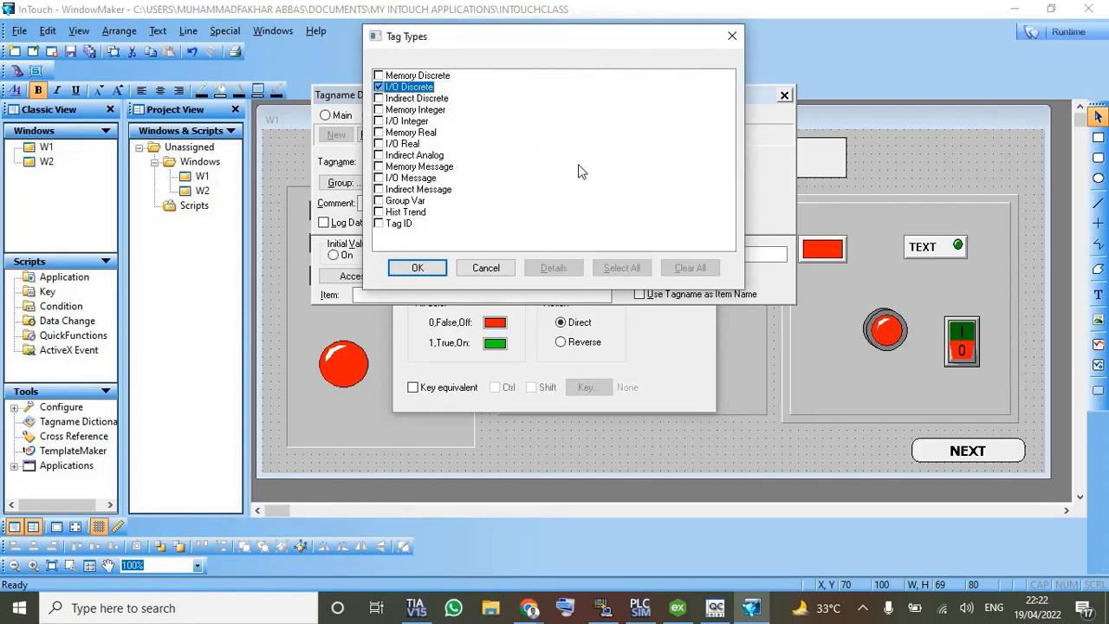
pyautogui.click(418, 268)
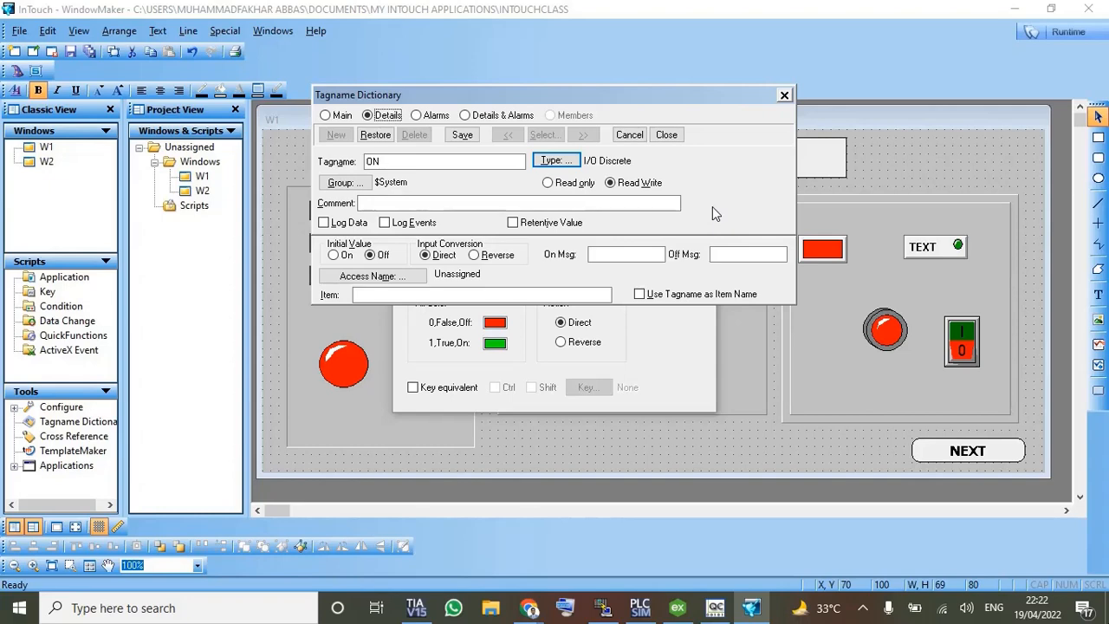
pyautogui.click(555, 162)
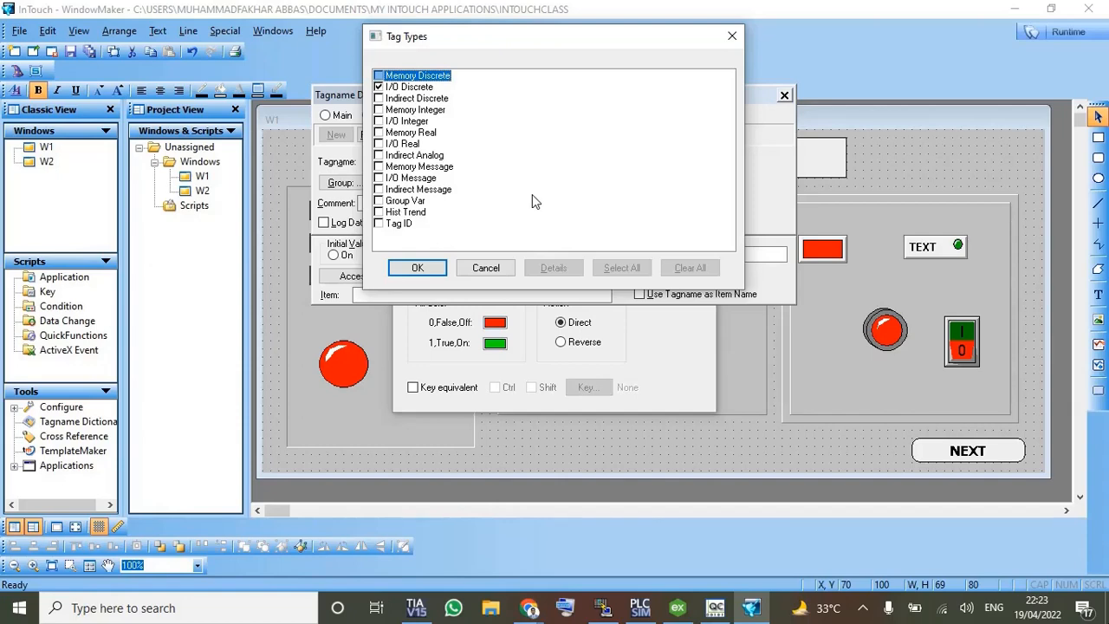
pyautogui.click(378, 85)
pyautogui.click(378, 87)
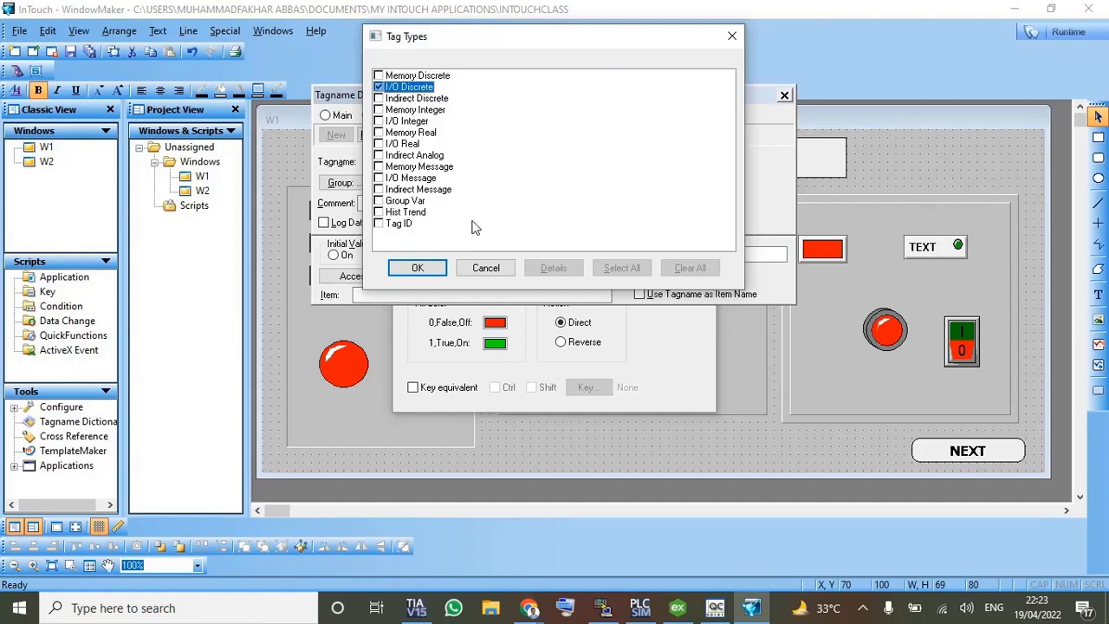
pyautogui.click(417, 269)
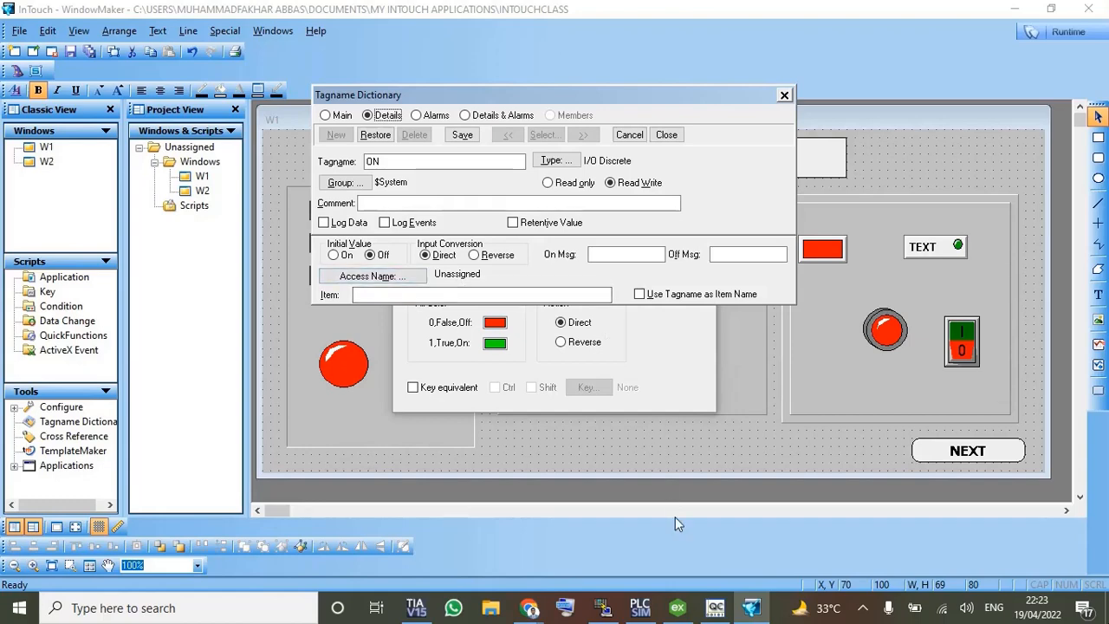
# Step: Switch to KEPServerEX, start a new alias named S7-1200_PLC, and copy its name
pyautogui.click(677, 608)
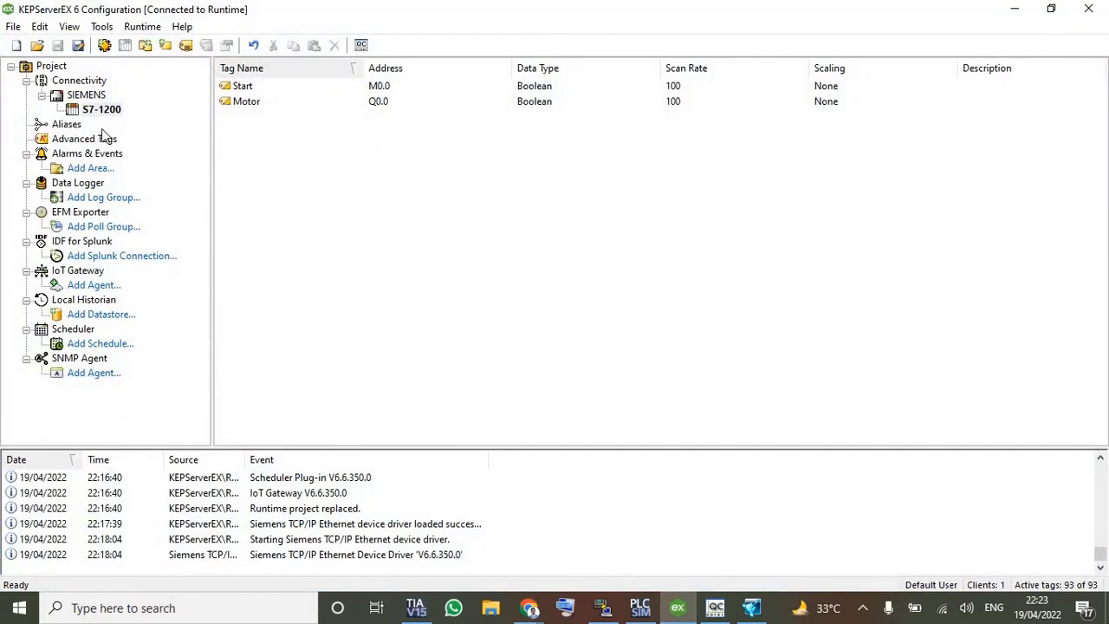
pyautogui.click(76, 126)
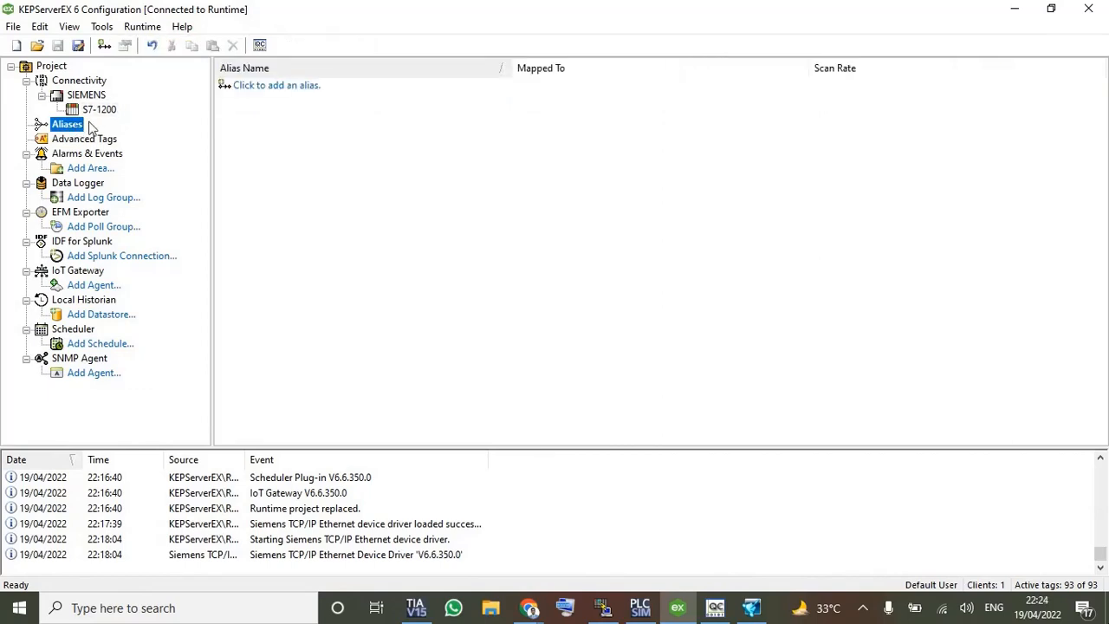
pyautogui.click(276, 86)
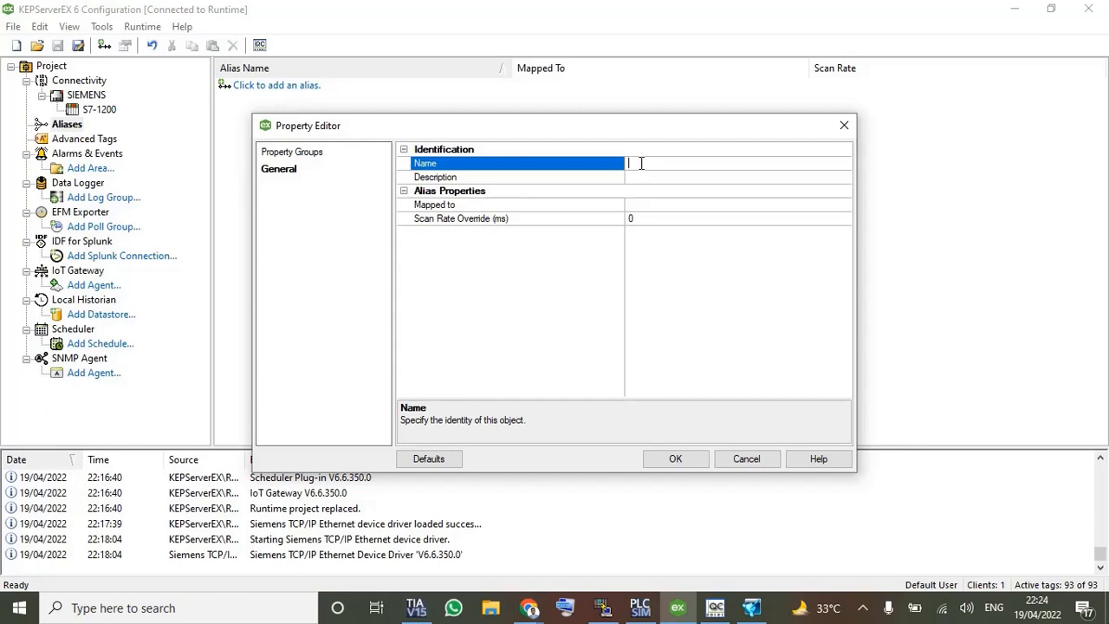
pyautogui.write('S7-1200')
pyautogui.write(' PLC')
pyautogui.press('BackSpace')
pyautogui.press('BackSpace')
pyautogui.press('BackSpace')
pyautogui.press('BackSpace')
pyautogui.write('_PLC')
pyautogui.moveTo(690, 163); pyautogui.dragTo(663, 163)
pyautogui.doubleClick(662, 163)
pyautogui.hotkey('ctrl', 'c')
# Step: Map the new alias to the SIEMENS.S7-1200 device and save it
pyautogui.click(664, 204)
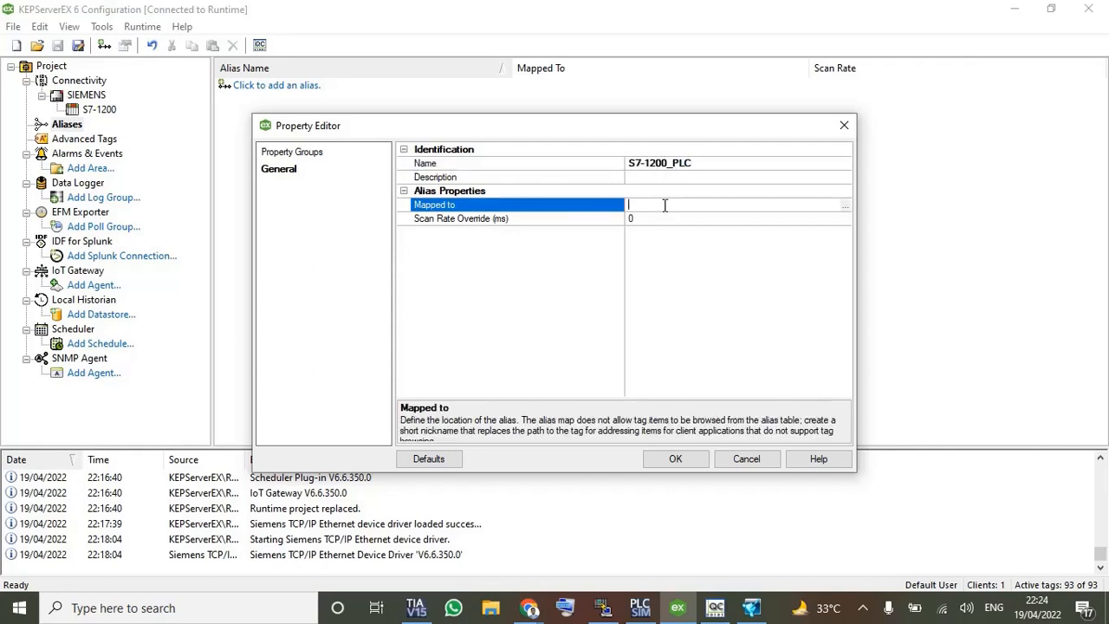
pyautogui.click(845, 205)
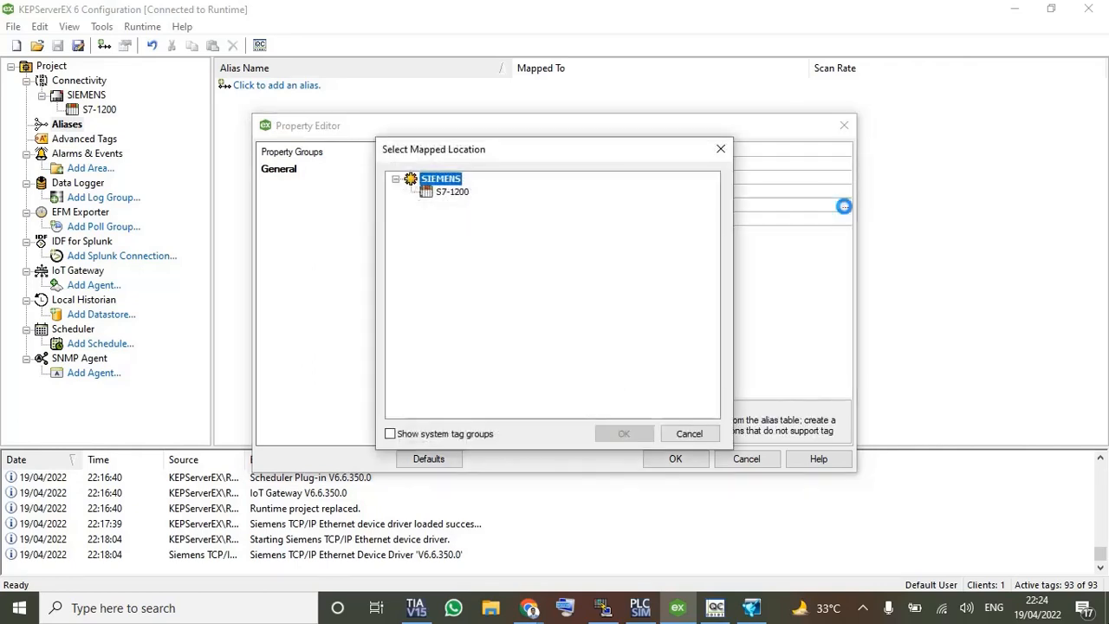
pyautogui.click(452, 192)
pyautogui.click(630, 431)
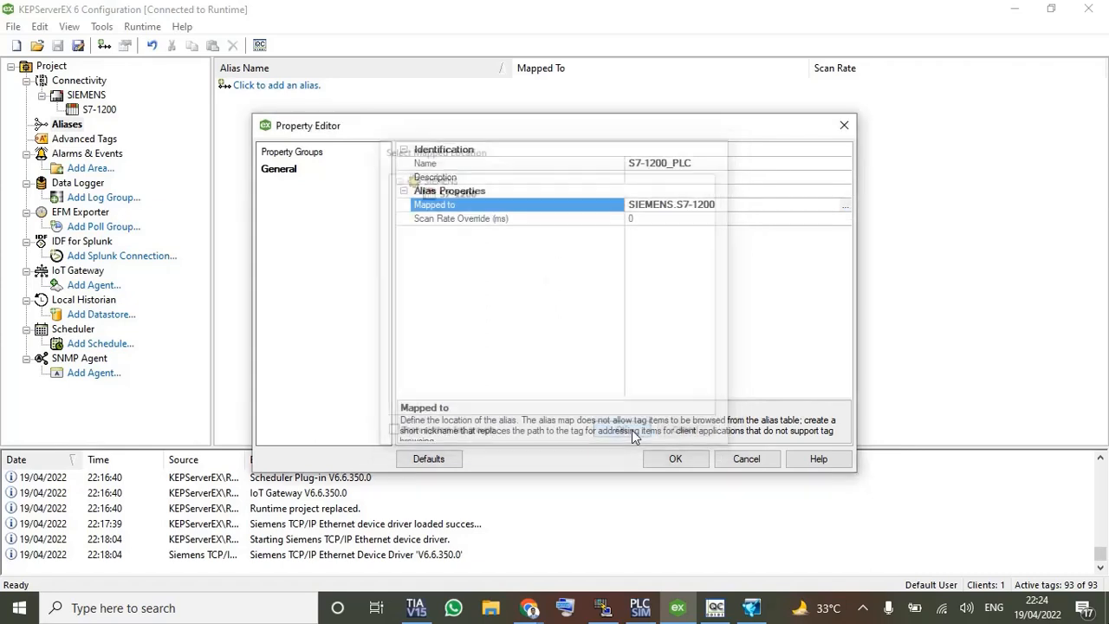
pyautogui.click(674, 458)
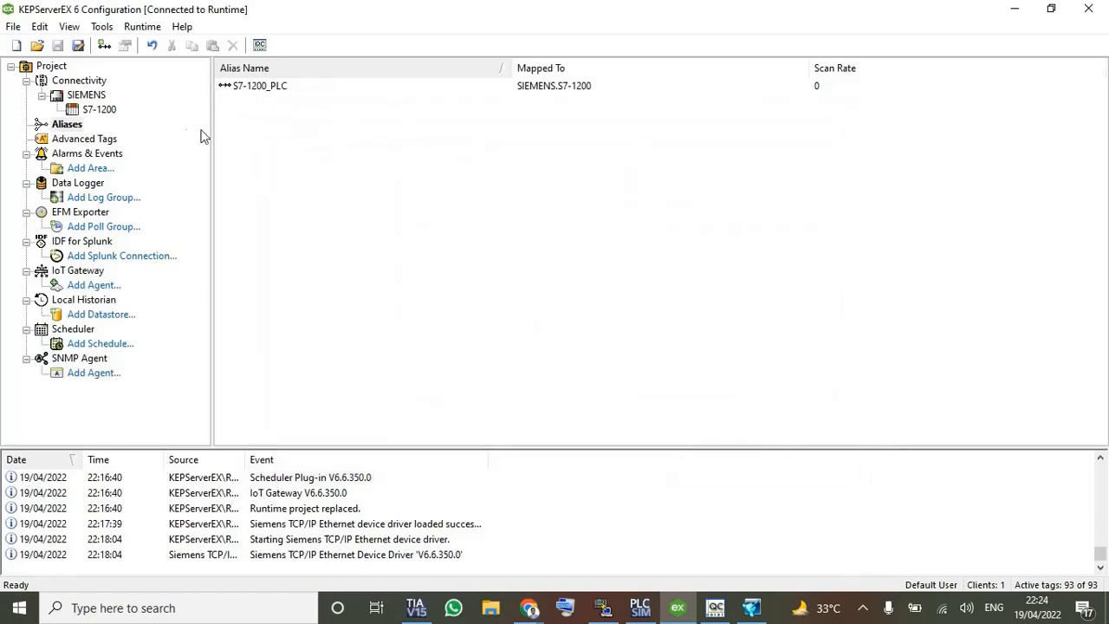
pyautogui.click(274, 91)
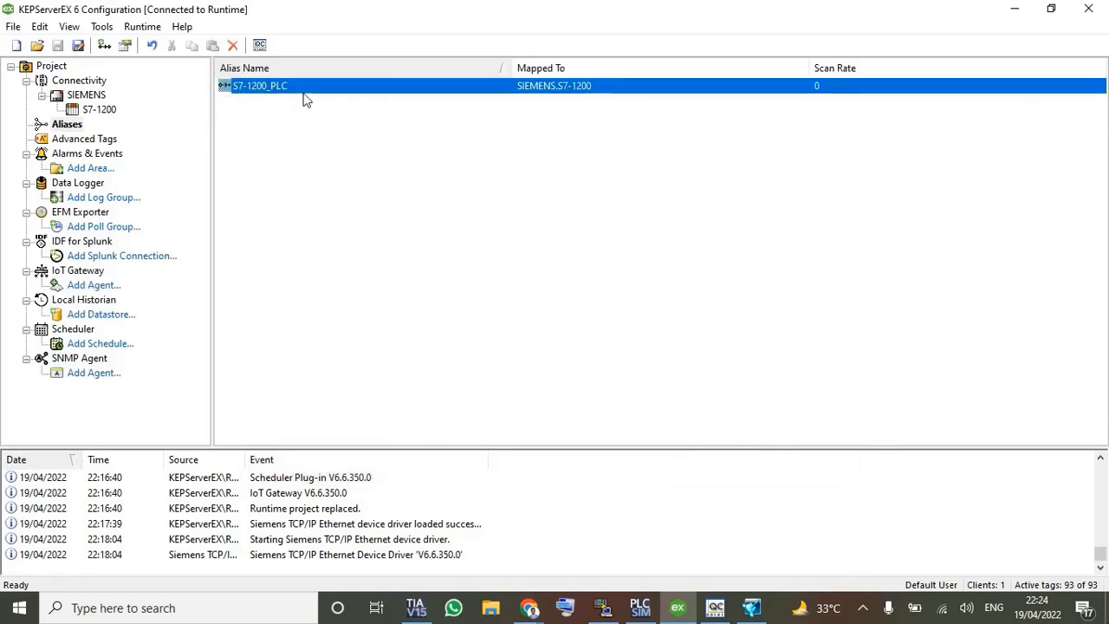
pyautogui.click(369, 156)
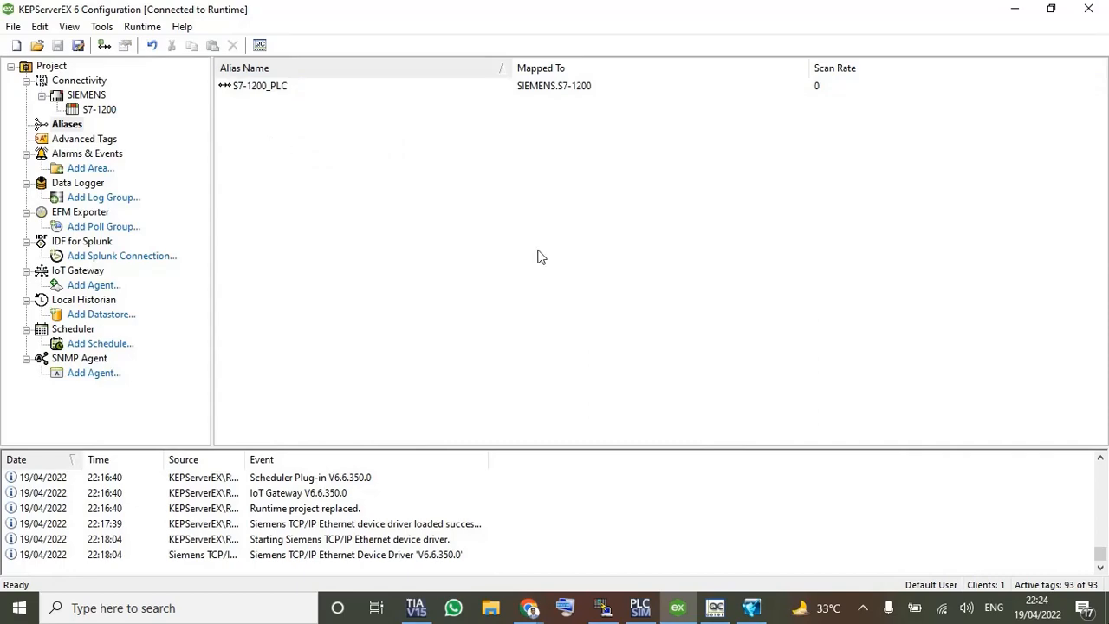
# Step: Switch back to InTouch WindowMaker and start a new access name called TIA Portal for the ON tag
pyautogui.click(749, 610)
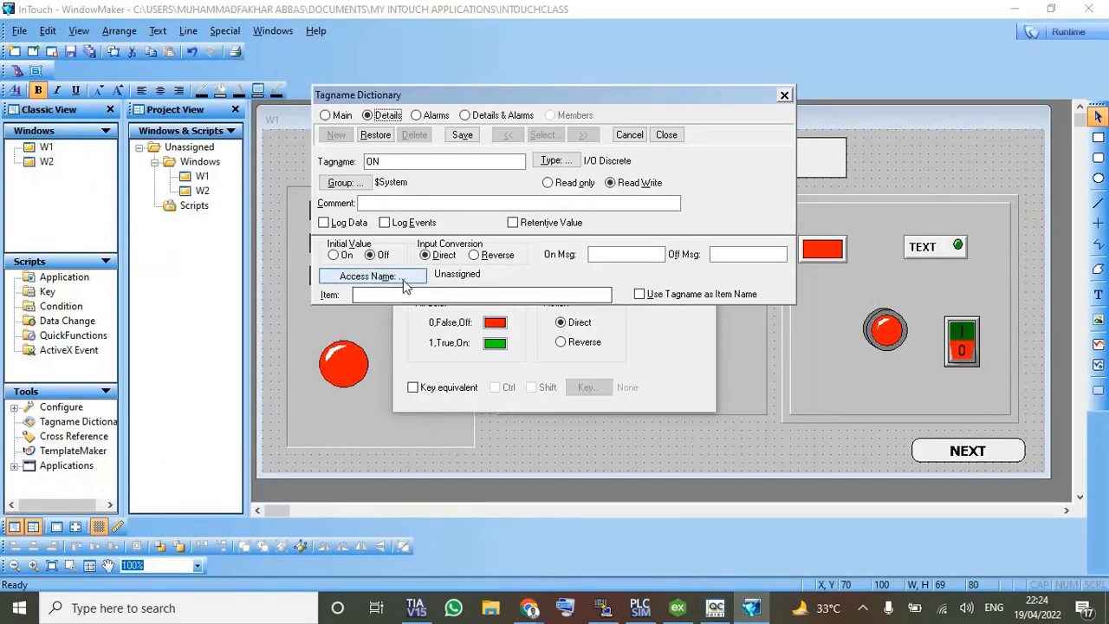
pyautogui.click(401, 278)
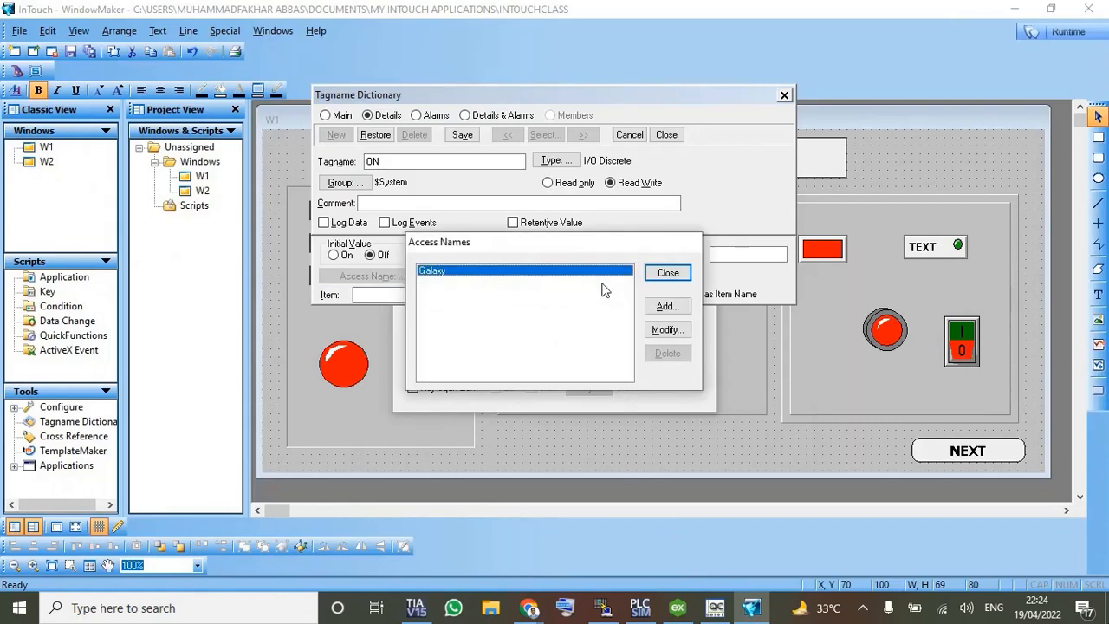
pyautogui.click(669, 309)
pyautogui.click(669, 309)
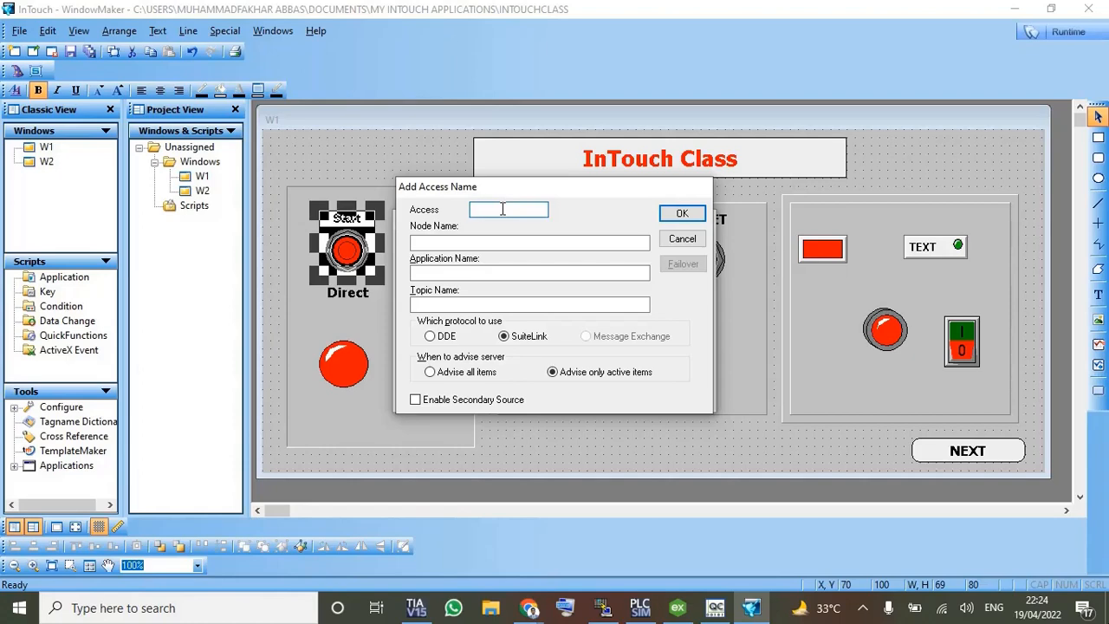
pyautogui.write('TIA Portal')
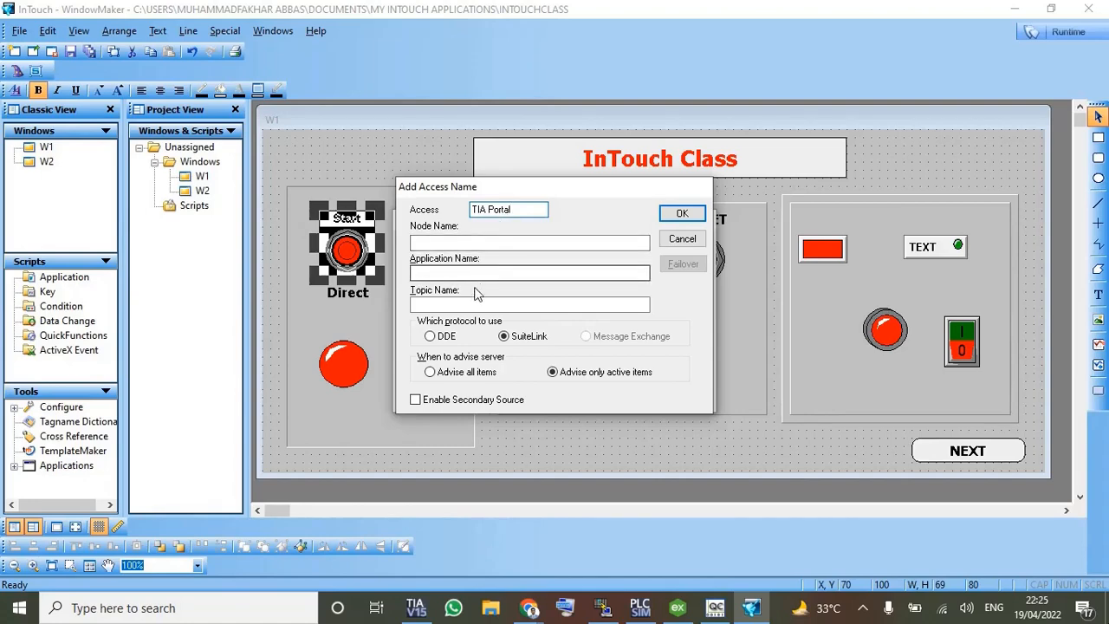
# Step: Give the access name the copied alias S7-1200_PLC as topic name and server_runtime as application name
pyautogui.click(452, 307)
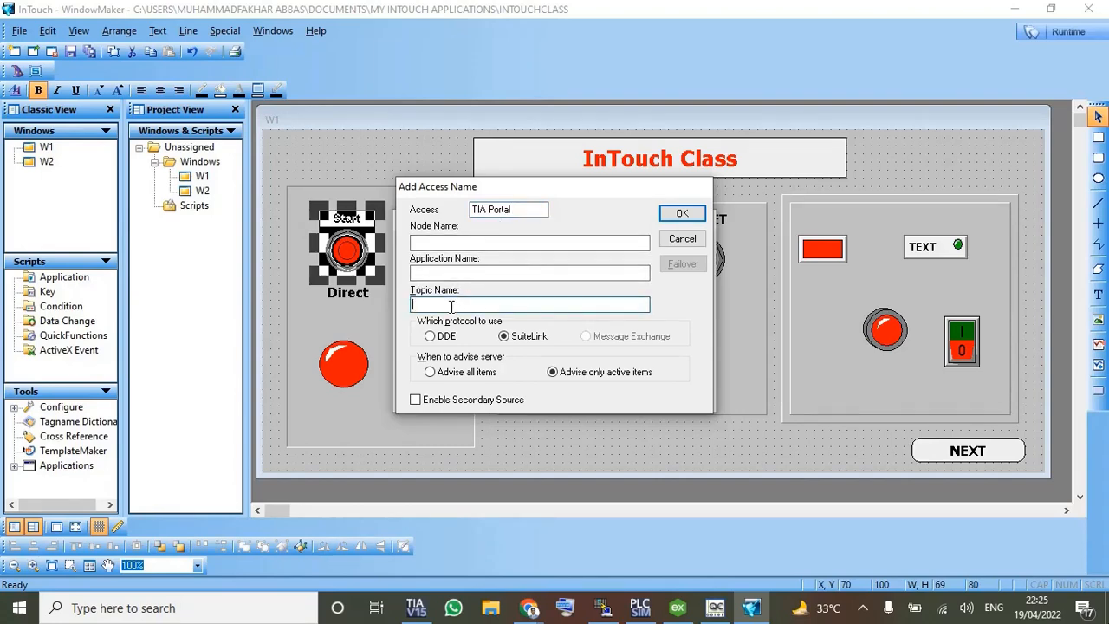
pyautogui.hotkey('ctrl', 'v')
pyautogui.click(481, 273)
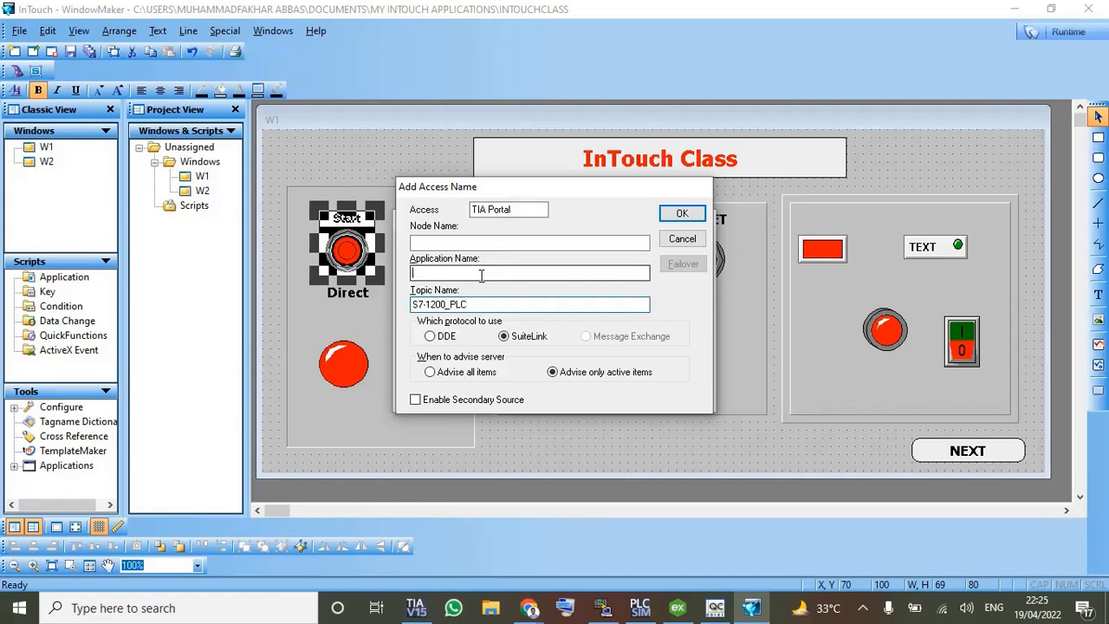
pyautogui.write('server_runtime')
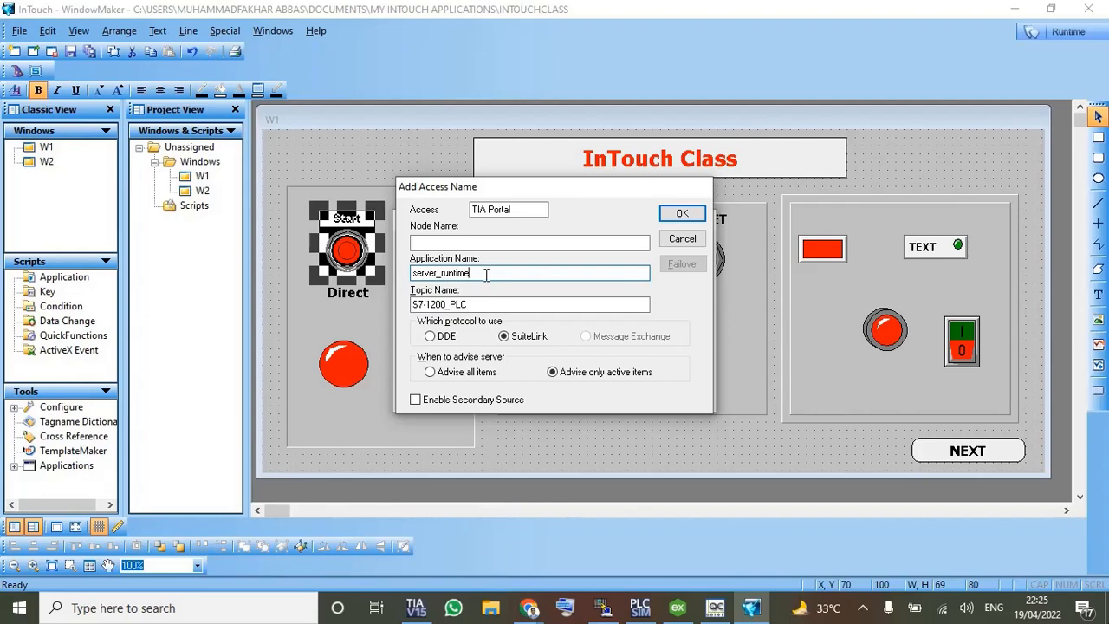
pyautogui.moveTo(486, 274); pyautogui.dragTo(411, 274)
pyautogui.click(495, 273)
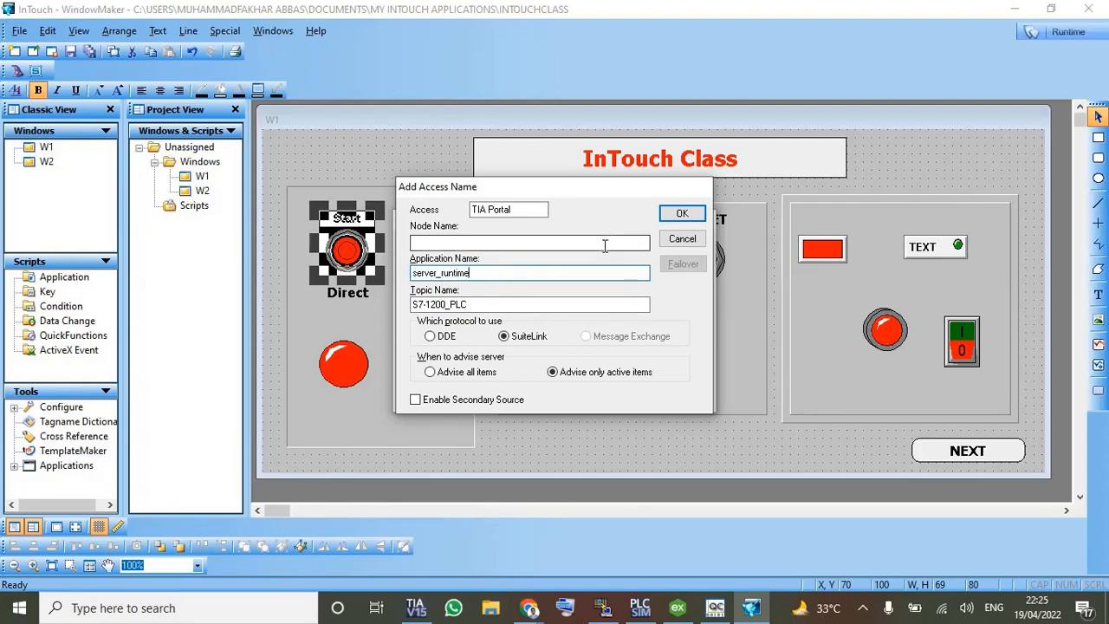
# Step: Correct the access name to TIA_Portal, save it, and assign it to the ON tag
pyautogui.click(681, 214)
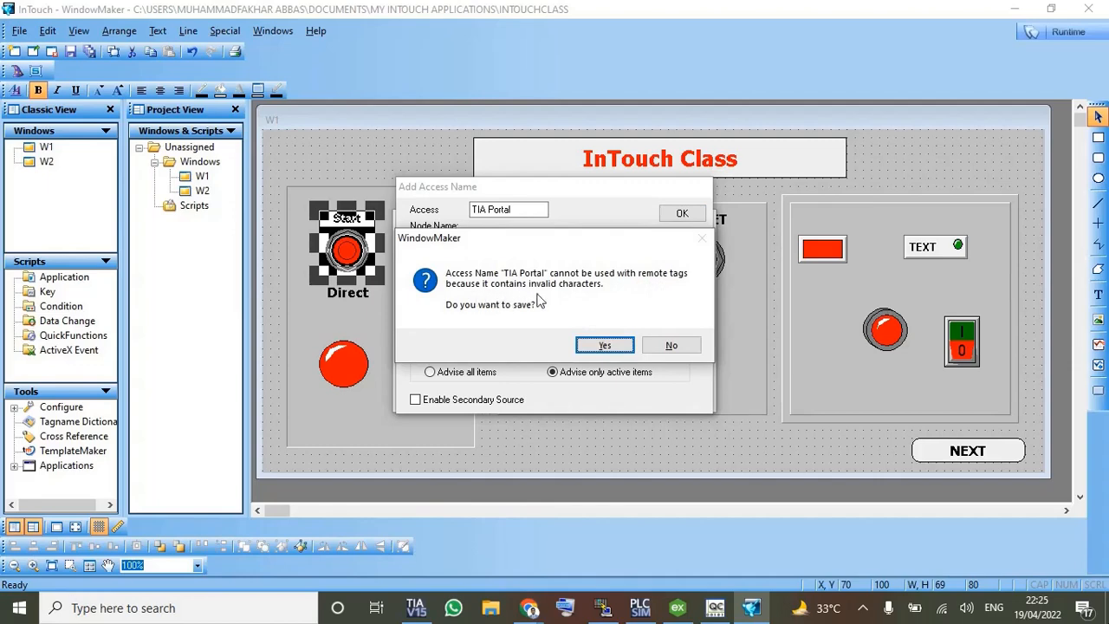
pyautogui.click(667, 345)
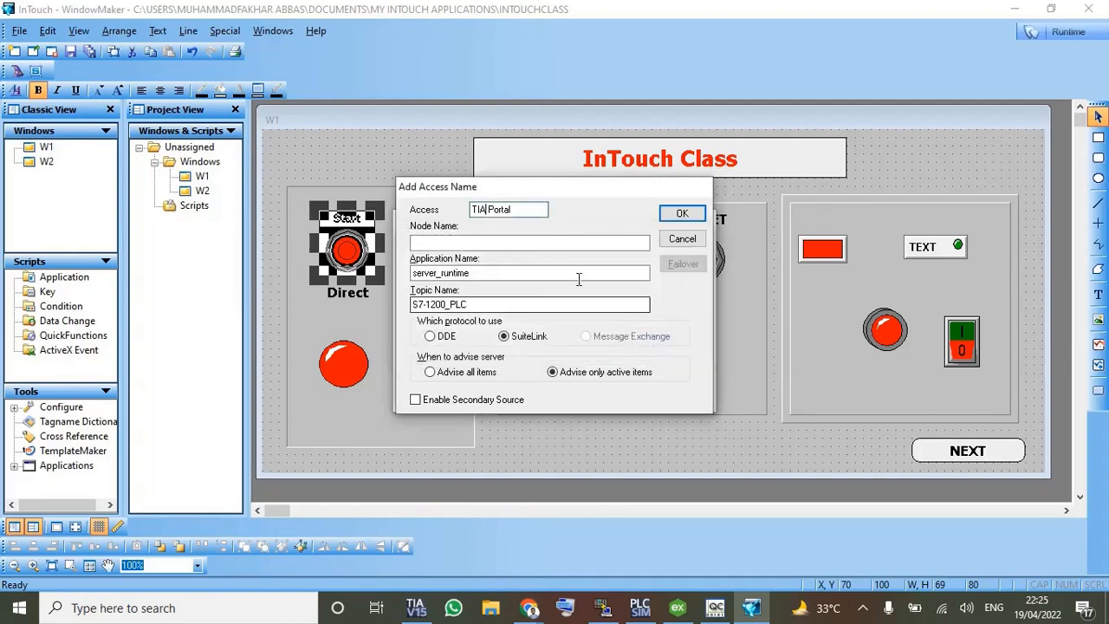
pyautogui.click(488, 209)
pyautogui.write('_')
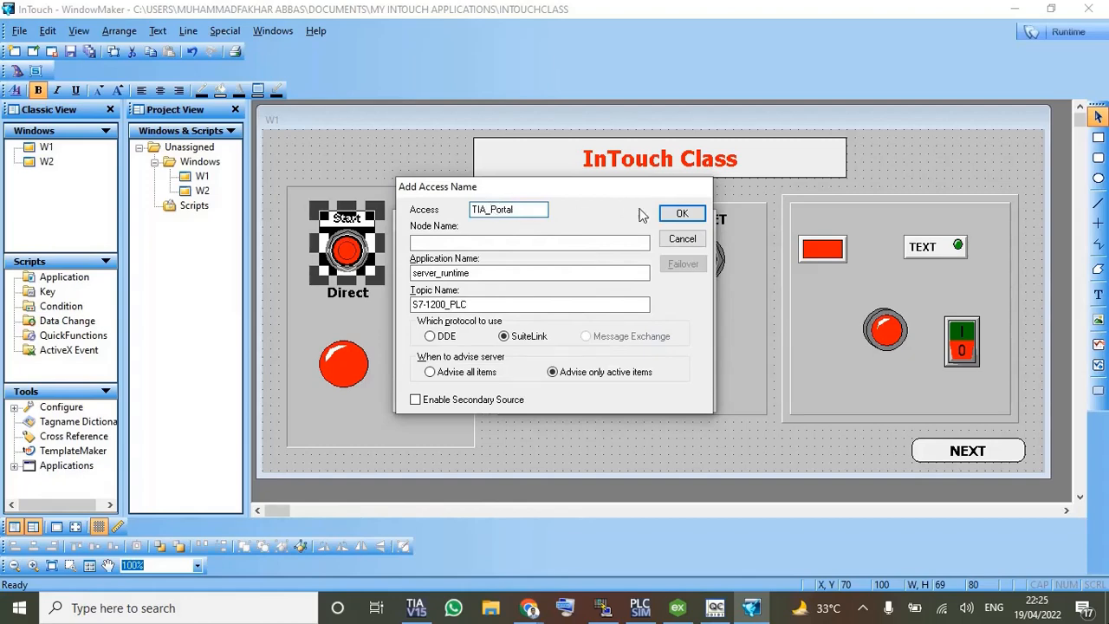
pyautogui.click(682, 213)
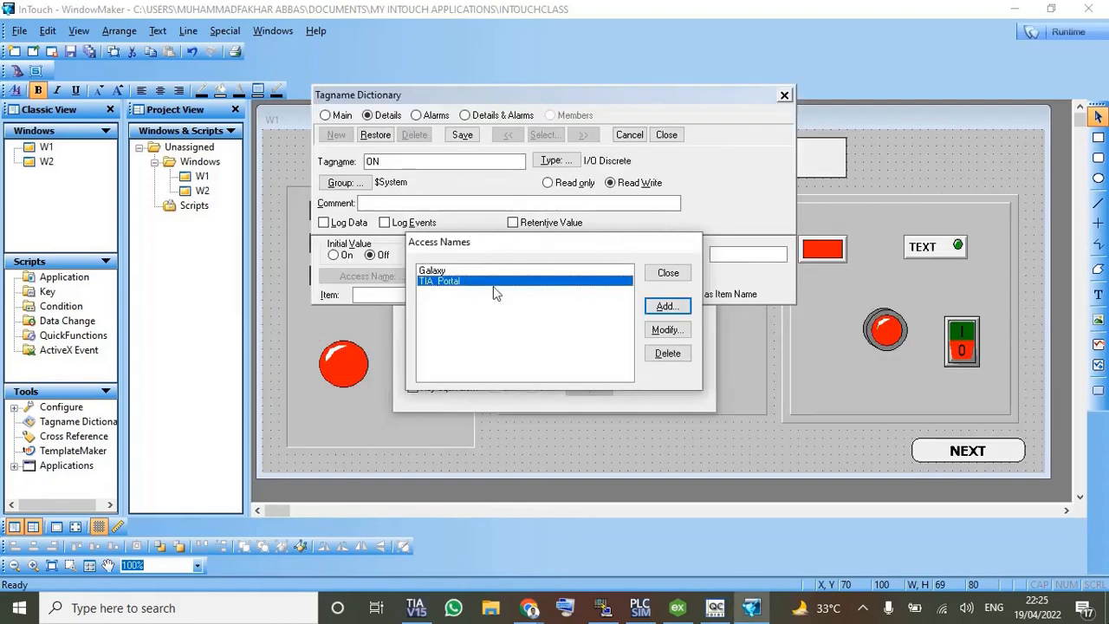
pyautogui.click(668, 272)
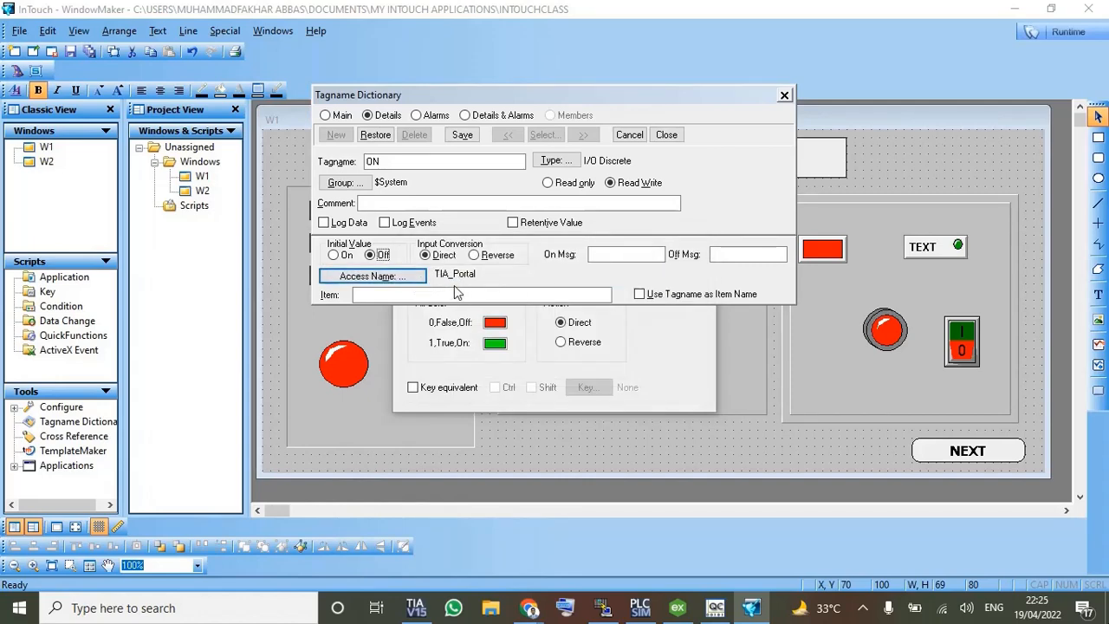
# Step: Set the ON tag's item to M0.0, then save the tag and close its definition
pyautogui.click(451, 294)
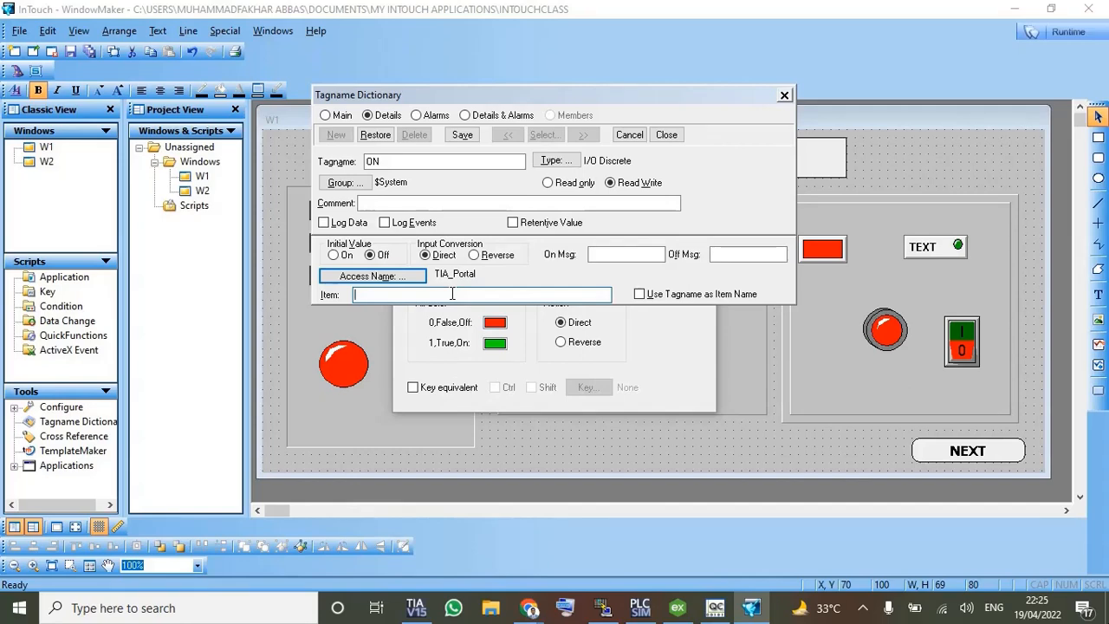
pyautogui.write('M0.0')
pyautogui.click(471, 138)
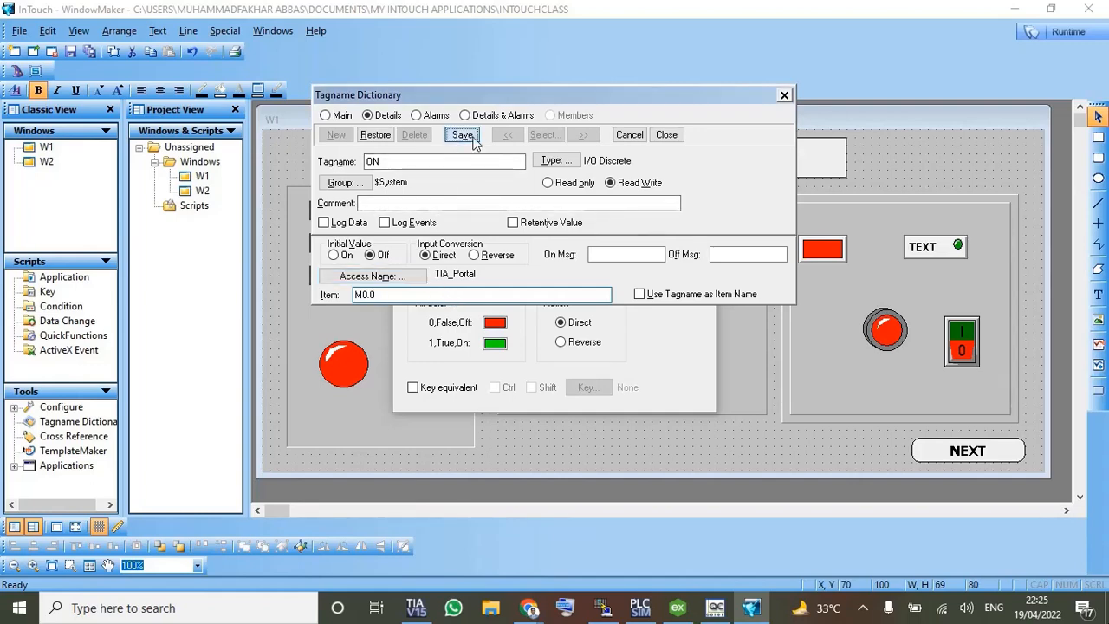
pyautogui.click(666, 135)
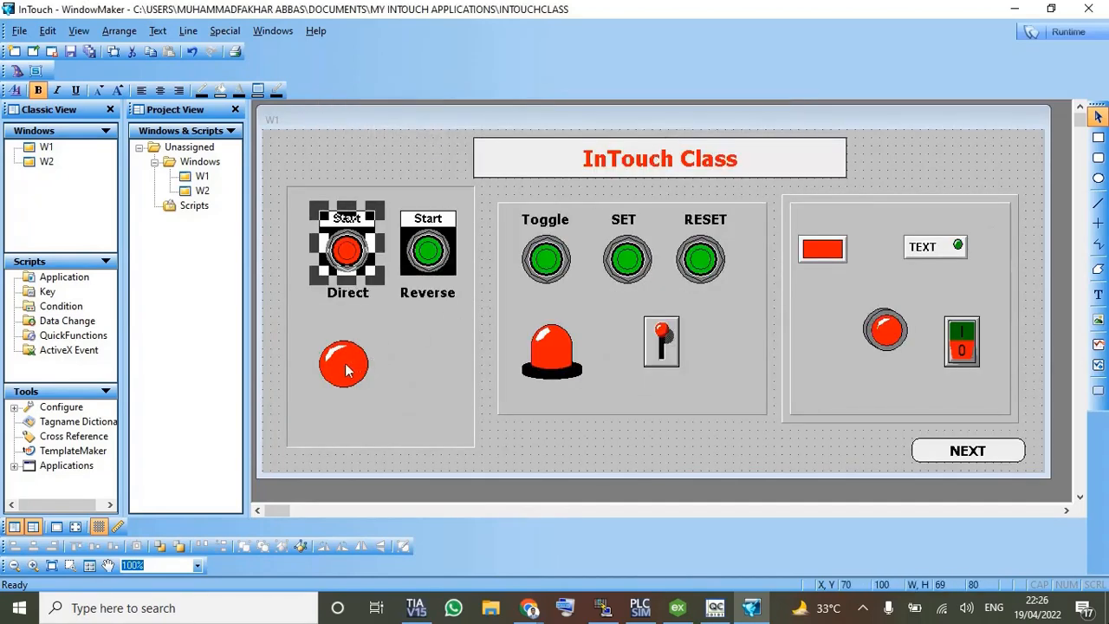
# Step: Assign the expression Light to the round lamp below the Direct pushbutton and define Light as a new I/O Discrete tag
pyautogui.doubleClick(345, 369)
pyautogui.click(494, 247)
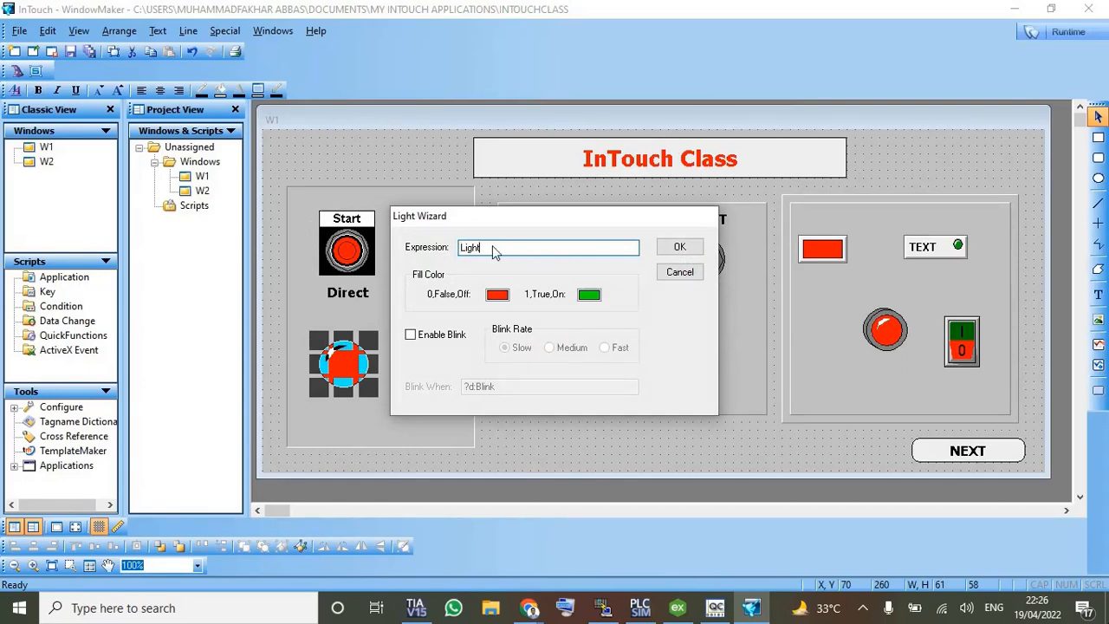
pyautogui.click(680, 248)
pyautogui.click(539, 342)
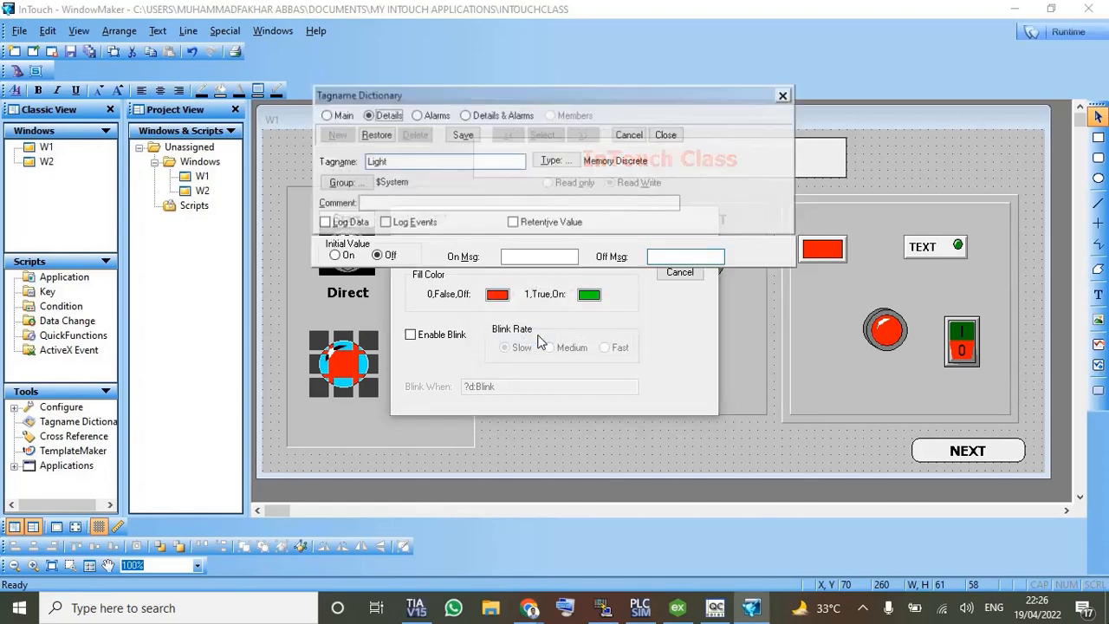
pyautogui.click(555, 161)
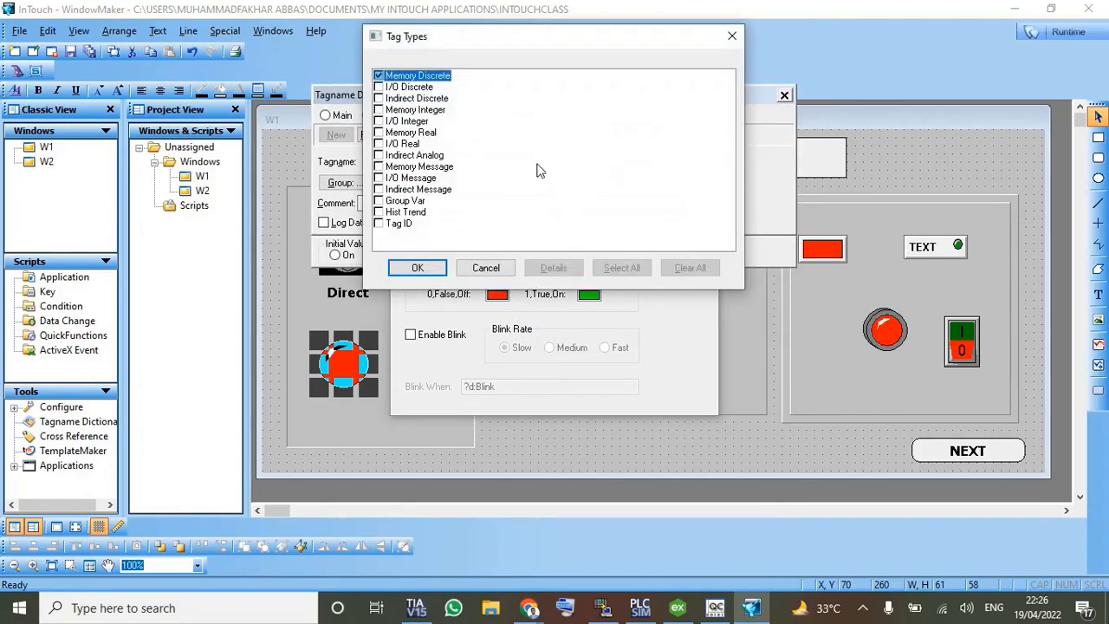
pyautogui.click(381, 88)
pyautogui.click(443, 270)
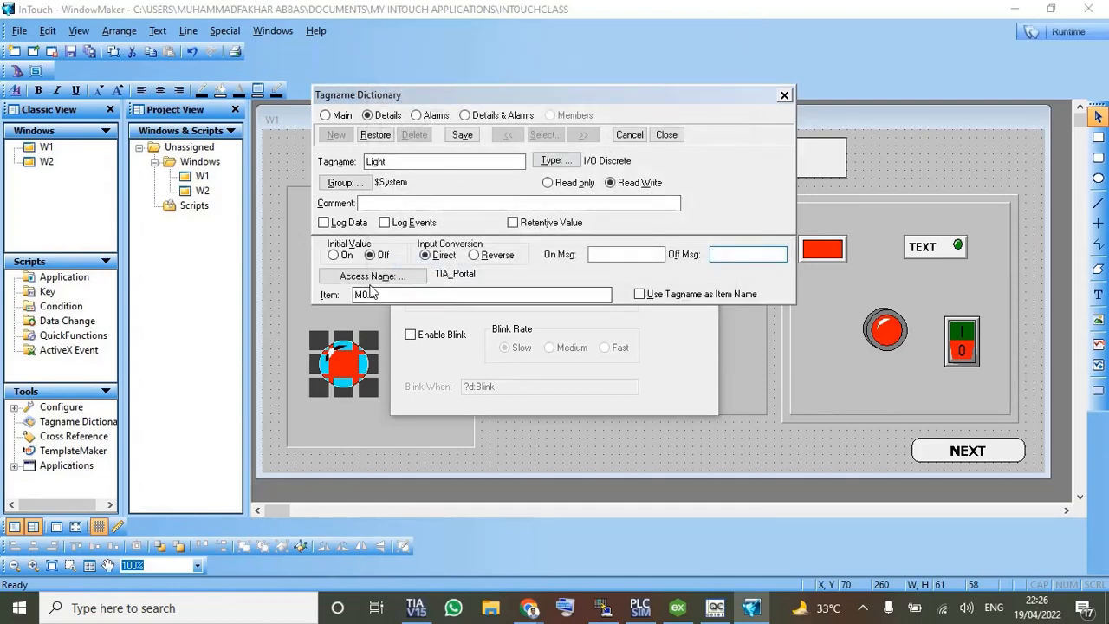
# Step: Set the Light tag's item to Q0.0, save the tag, and close its definition and the lamp settings
pyautogui.click(441, 297)
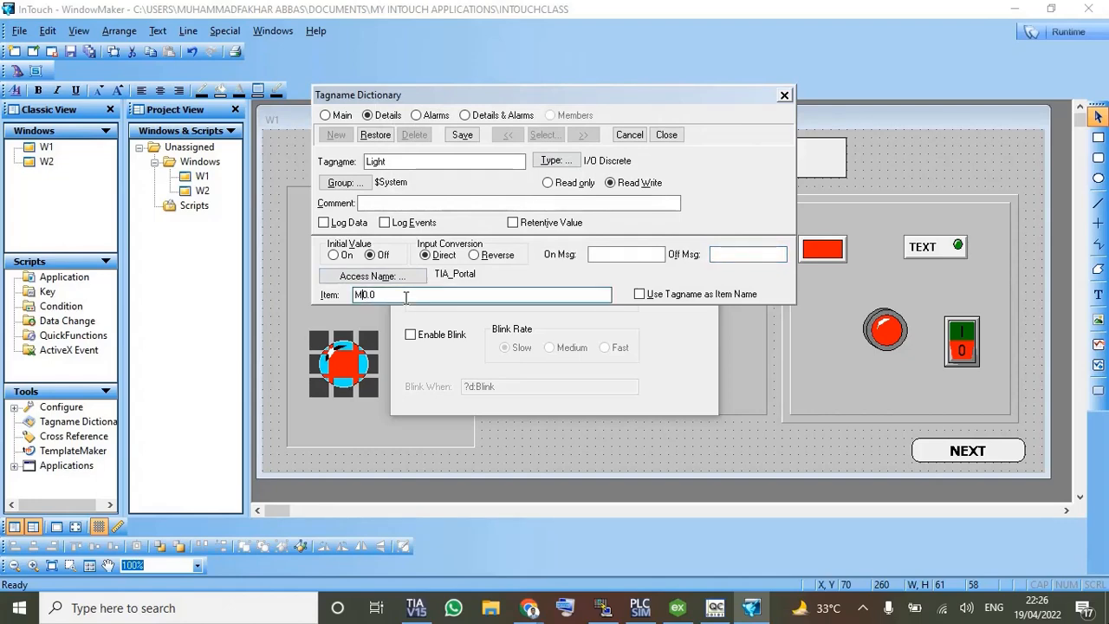
pyautogui.write('Q')
pyautogui.click(462, 134)
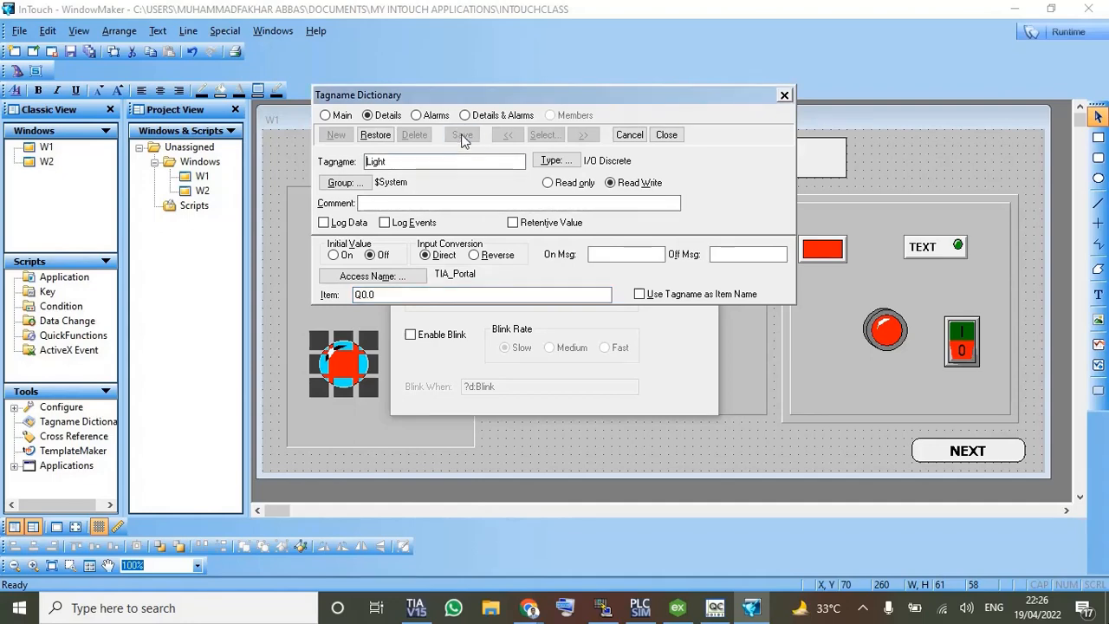
pyautogui.click(669, 134)
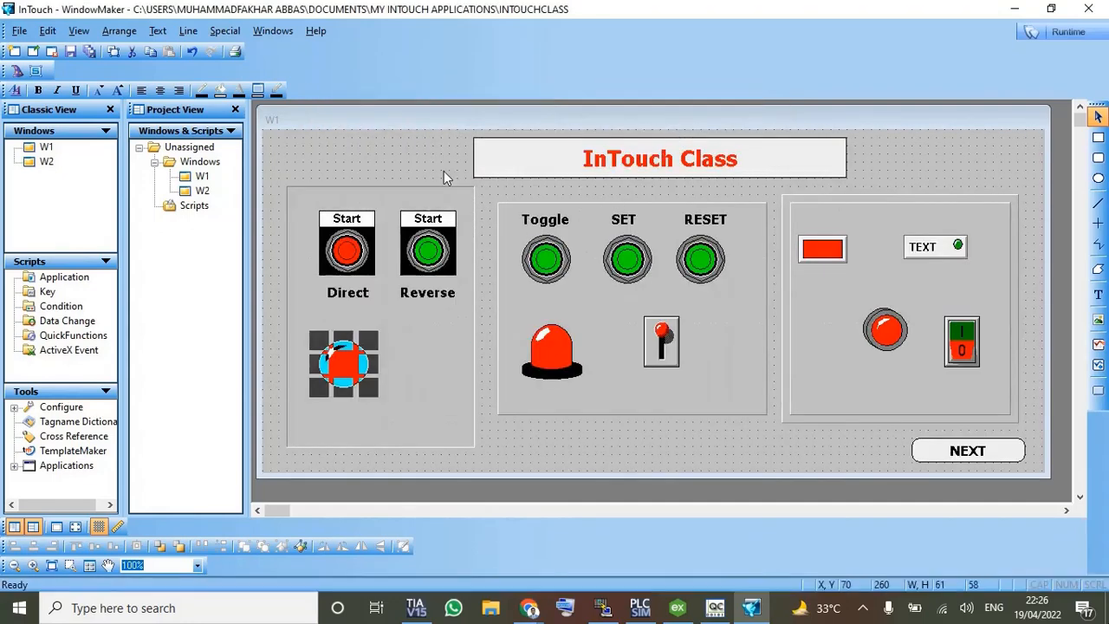
pyautogui.click(443, 171)
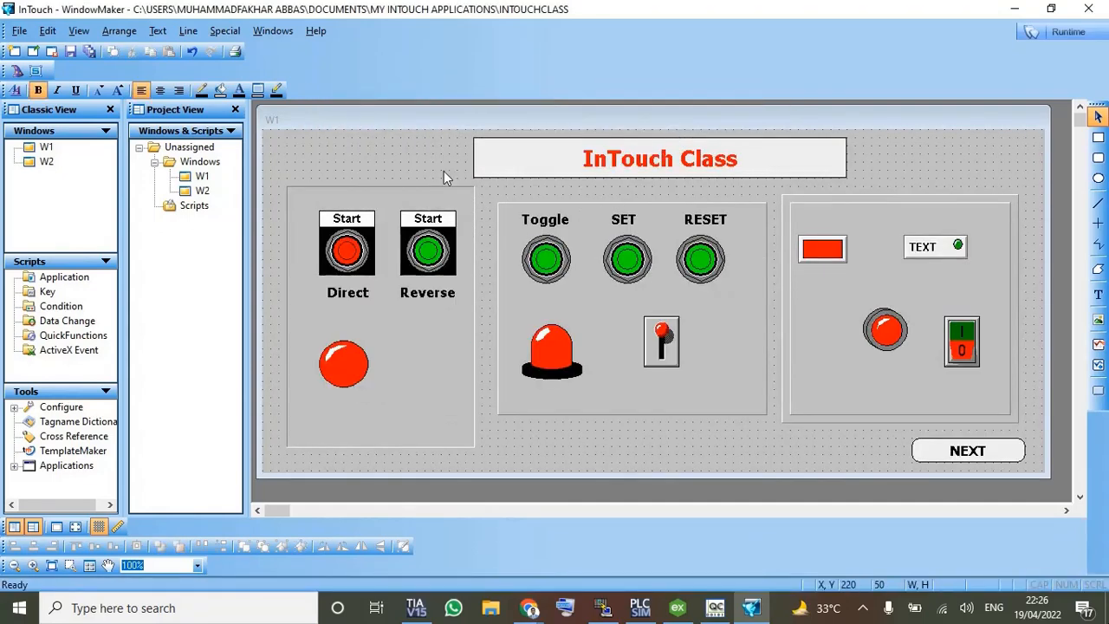
# Step: Start the InTouch runtime in demo mode without a license and go to window W1
pyautogui.click(1058, 33)
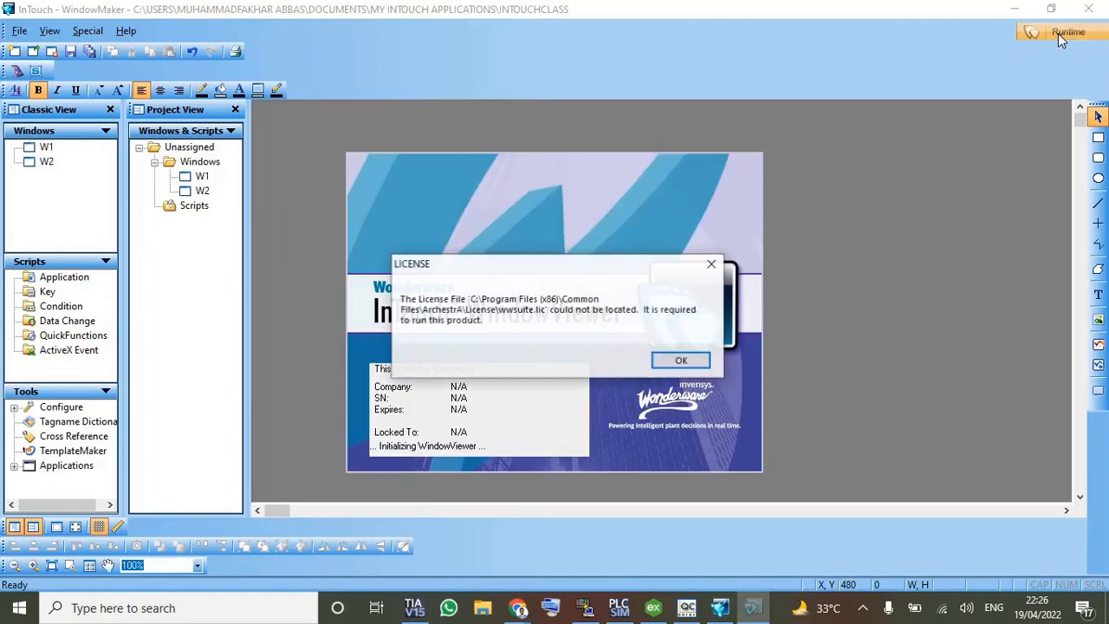
pyautogui.click(684, 360)
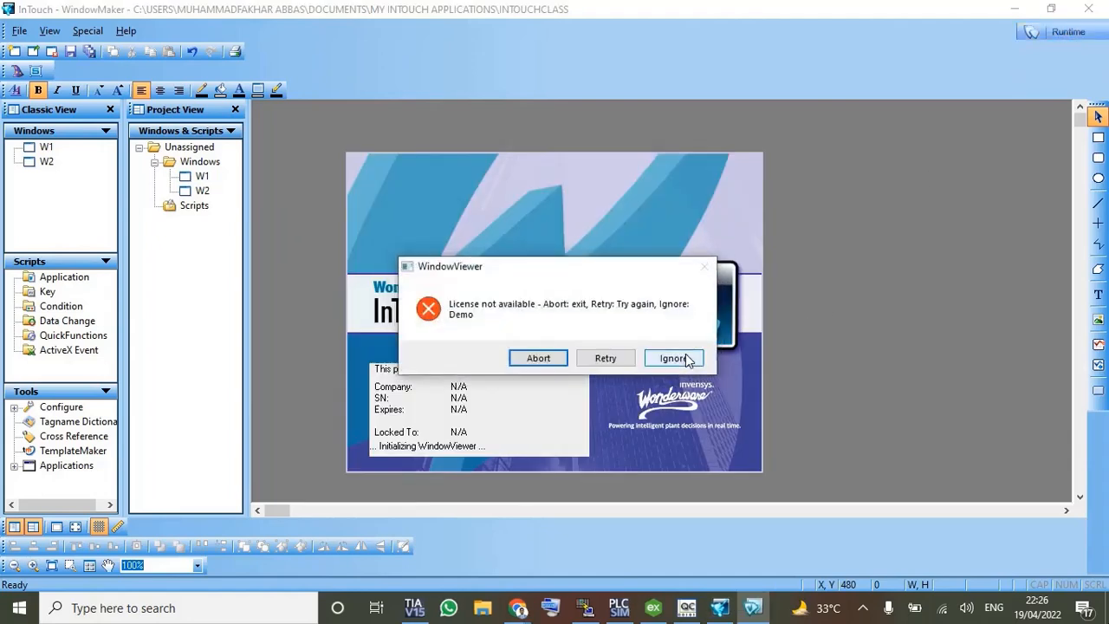
pyautogui.click(679, 357)
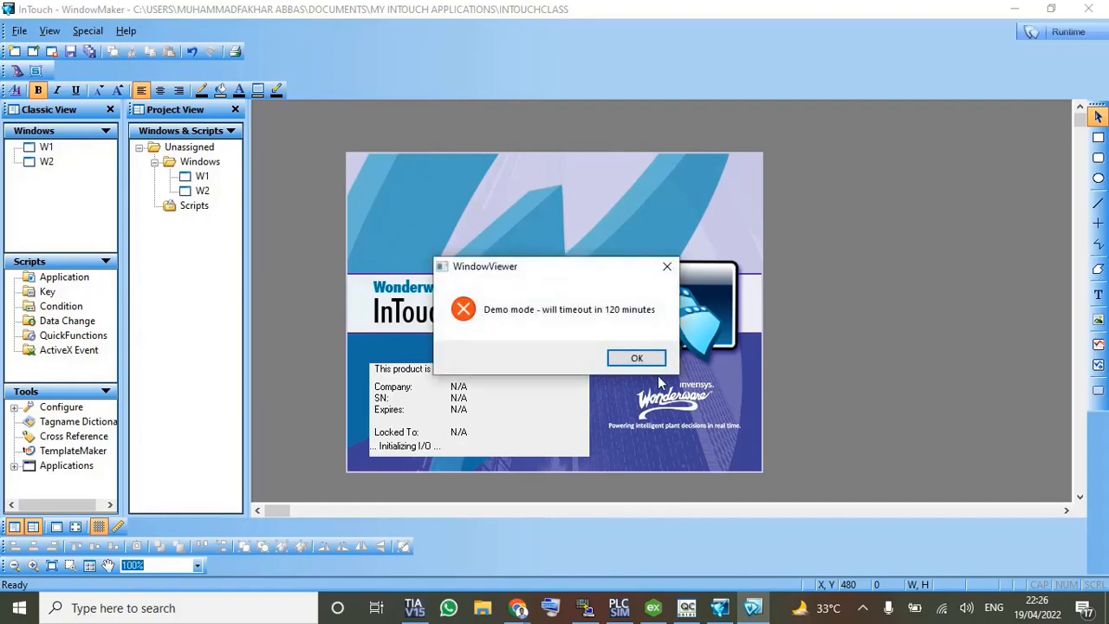
pyautogui.click(639, 357)
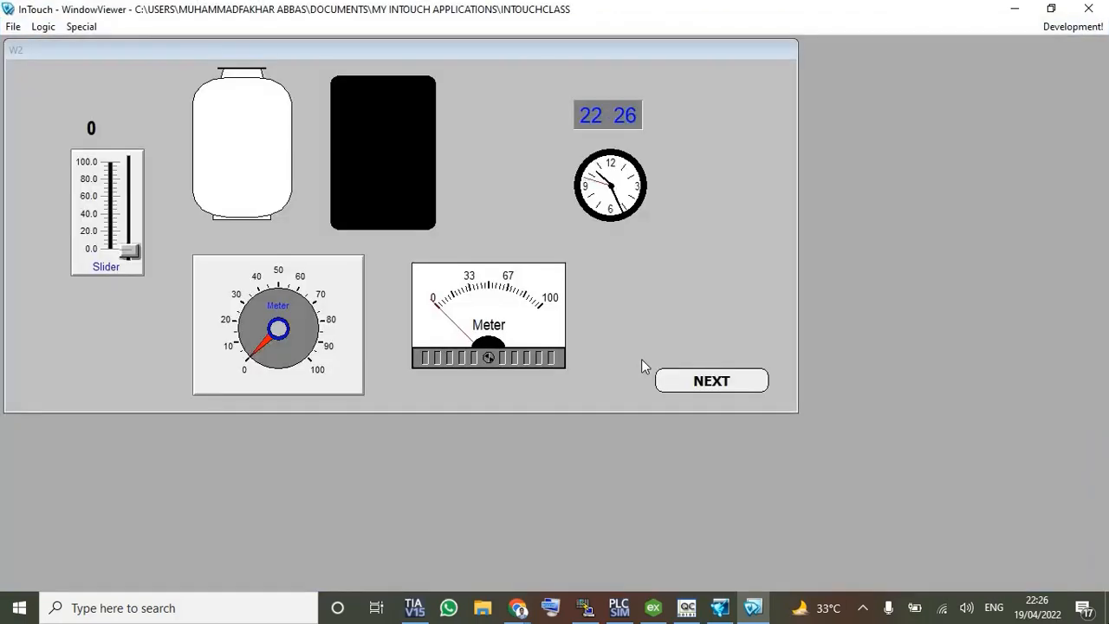
pyautogui.click(706, 382)
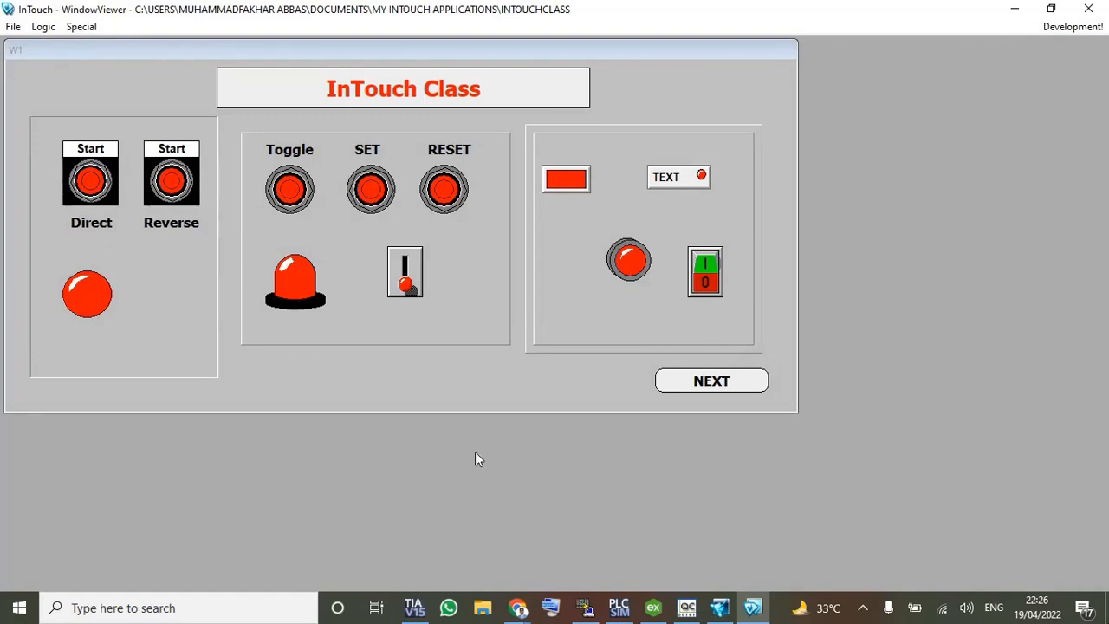
# Step: Test the Direct Start pushbutton by operating it several times and check the lamp below it
pyautogui.click(91, 182)
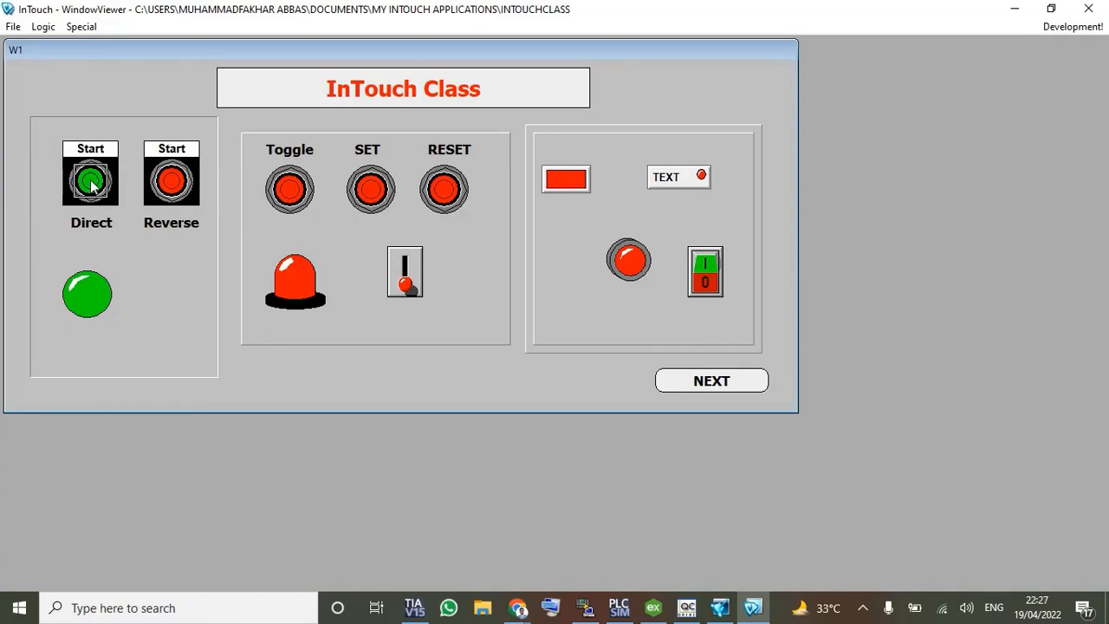
pyautogui.click(93, 185)
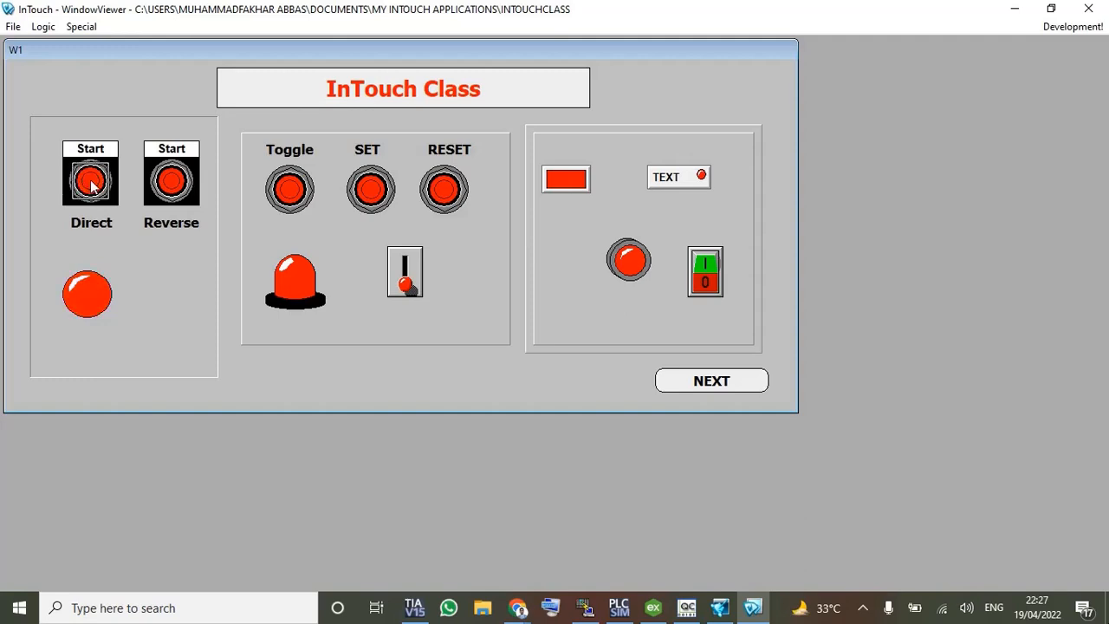
pyautogui.click(93, 186)
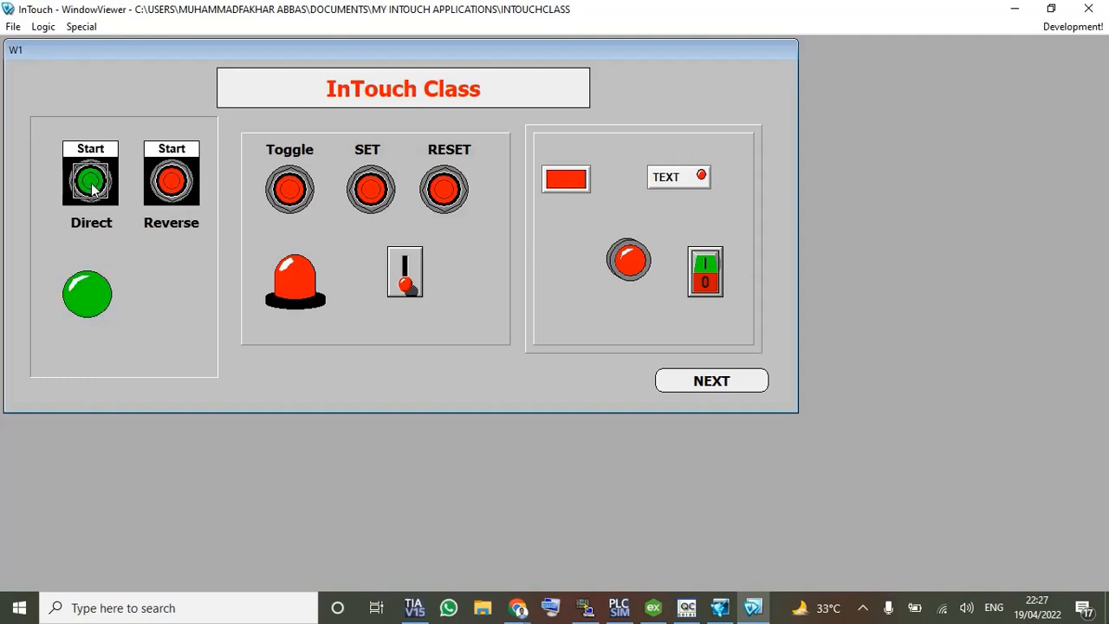
pyautogui.click(93, 186)
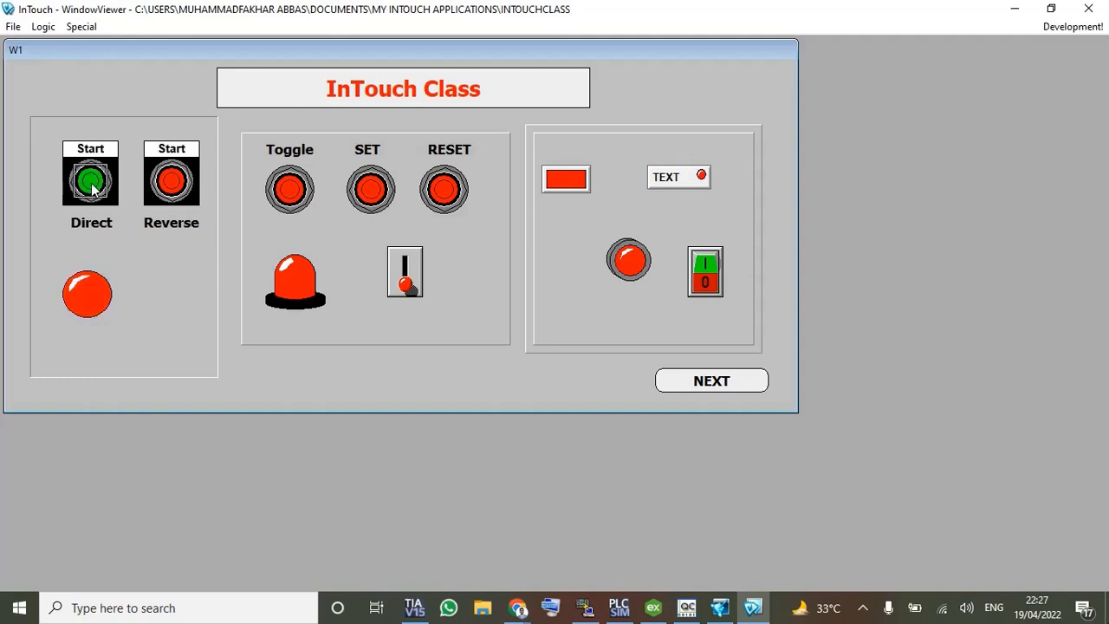
# Step: Arrange the InTouch runtime and TIA Portal side by side, and collapse TIA Portal's Testing pane and project tree to reveal Network 1
pyautogui.click(1053, 12)
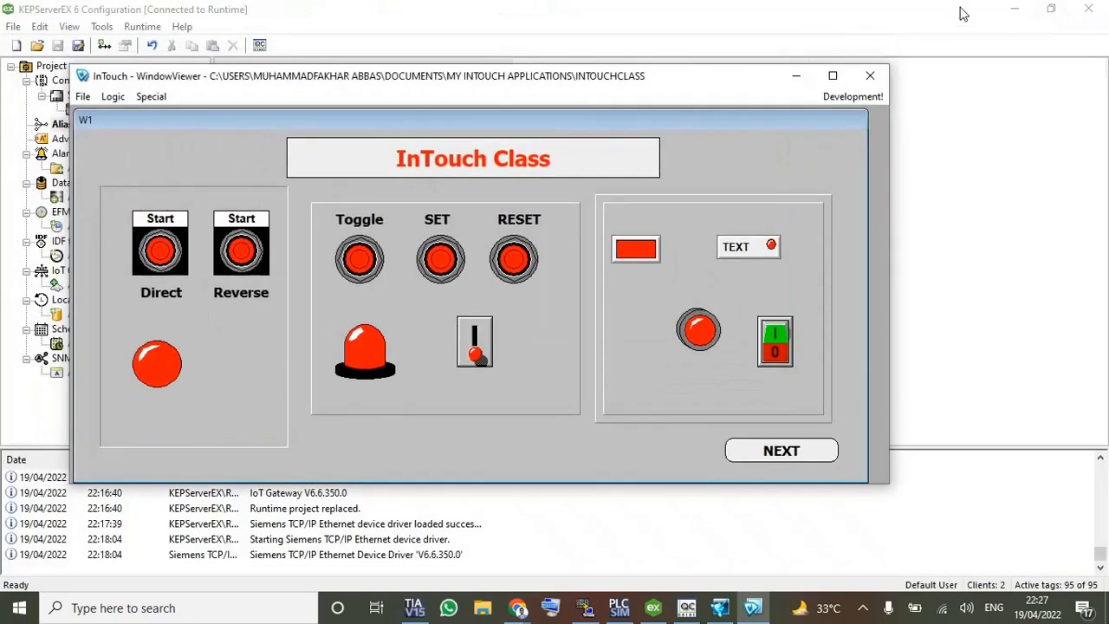
pyautogui.click(1000, 5)
pyautogui.moveTo(668, 88); pyautogui.dragTo(1102, 152)
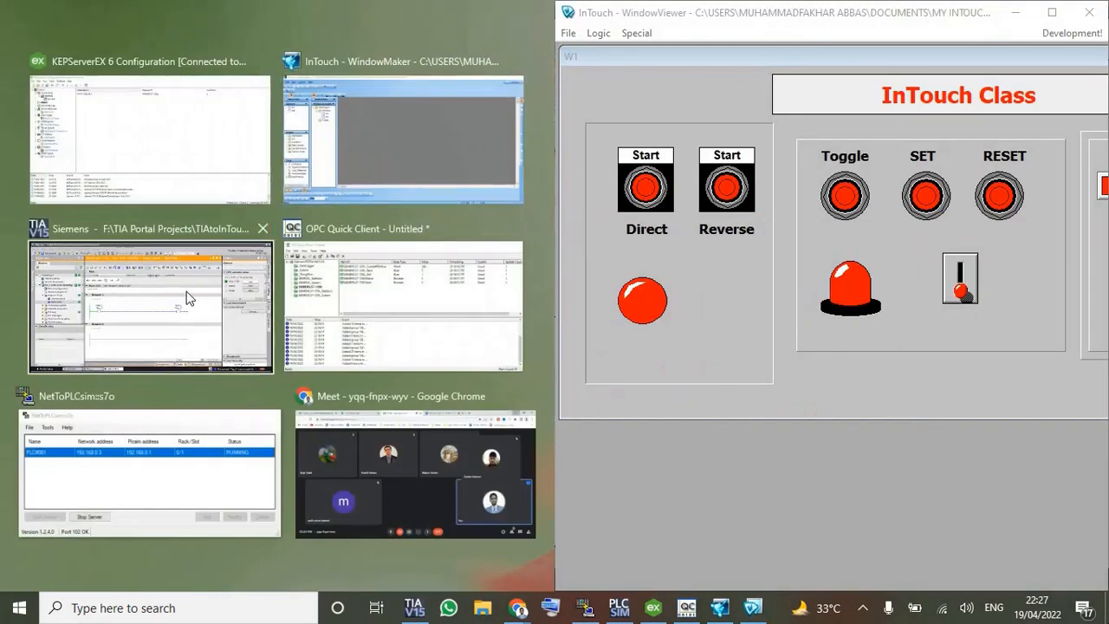
pyautogui.click(185, 291)
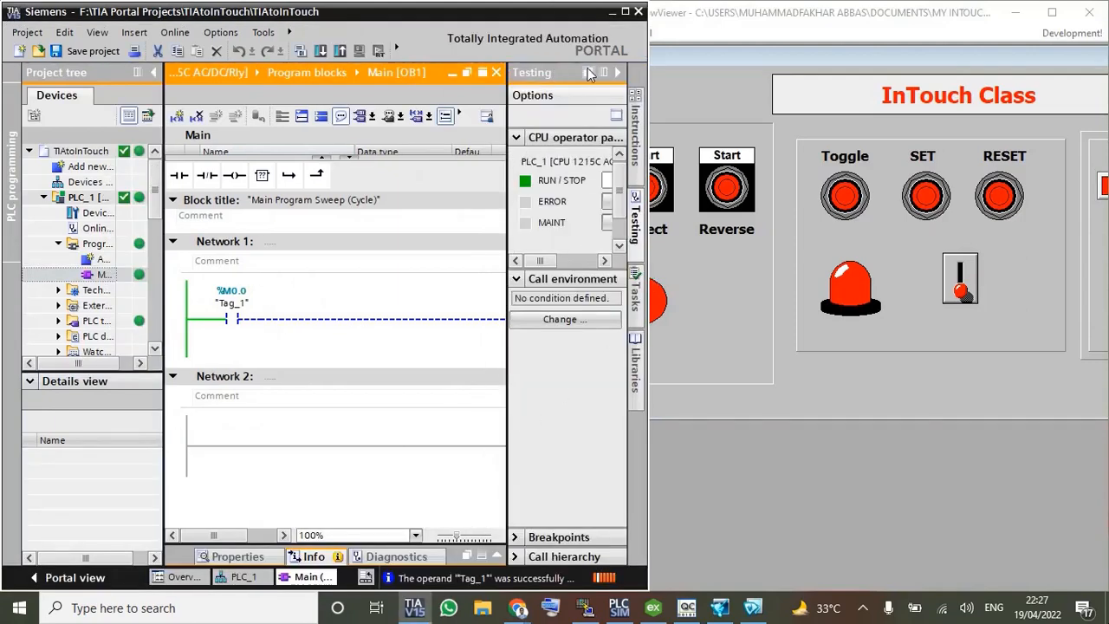
pyautogui.click(619, 73)
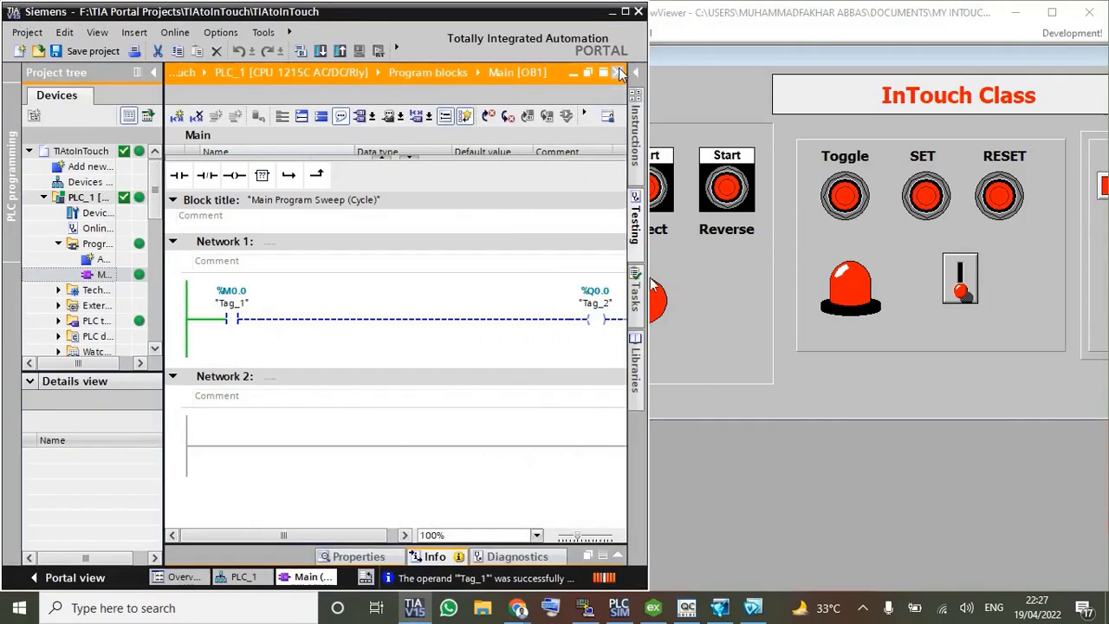
pyautogui.click(152, 74)
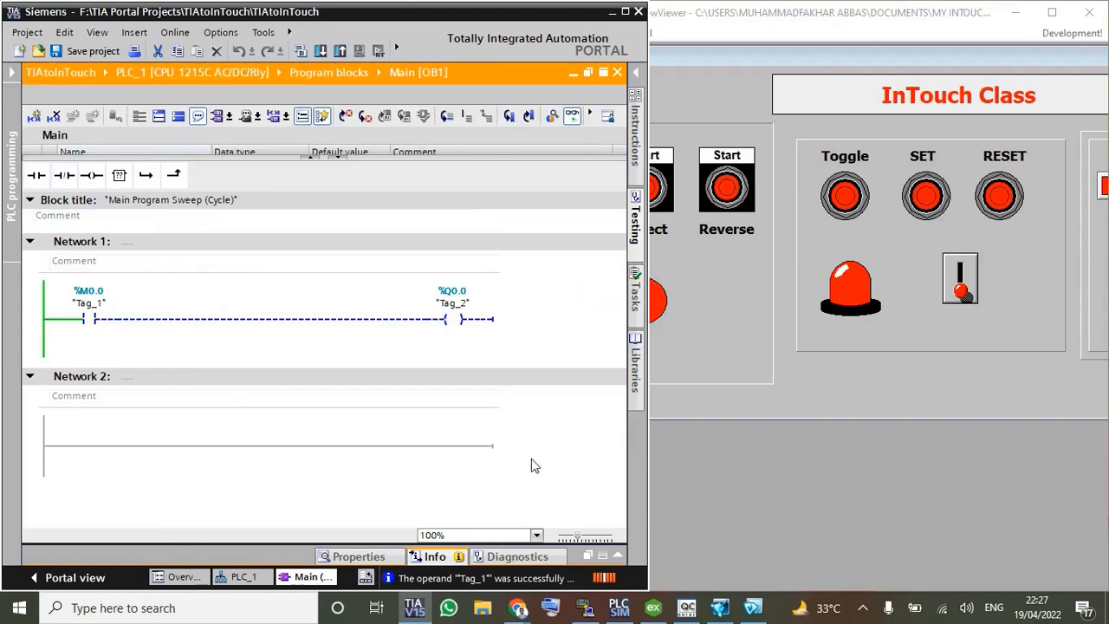
# Step: Operate the Direct Start pushbutton repeatedly in the InTouch runtime and compare the lamp with contact M0.0 and coil Q0.0 in TIA Portal
pyautogui.click(747, 372)
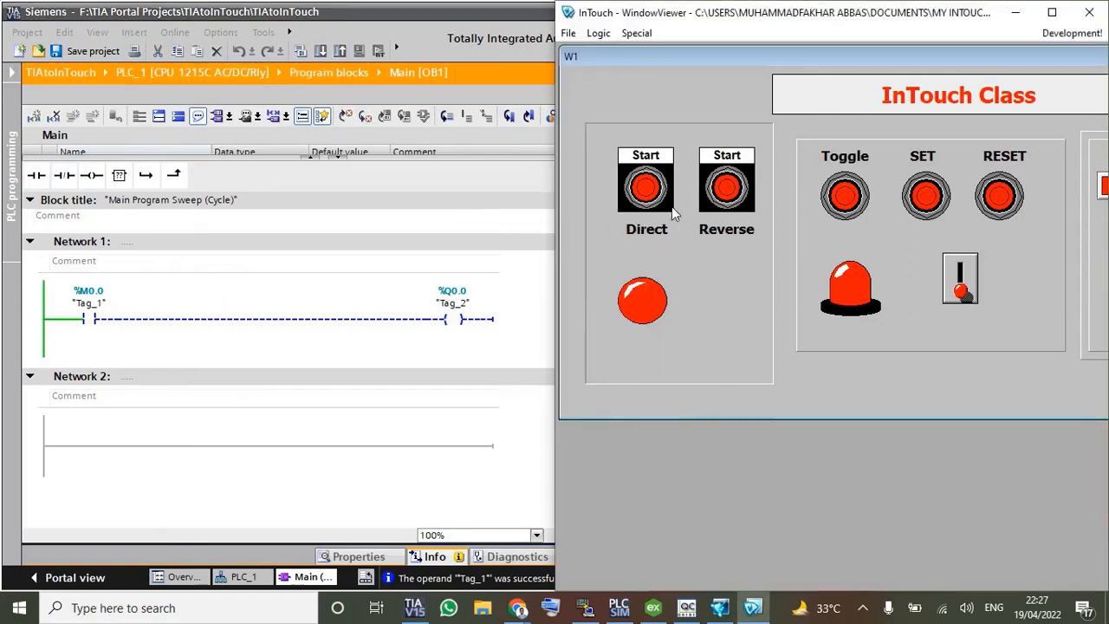
pyautogui.click(647, 189)
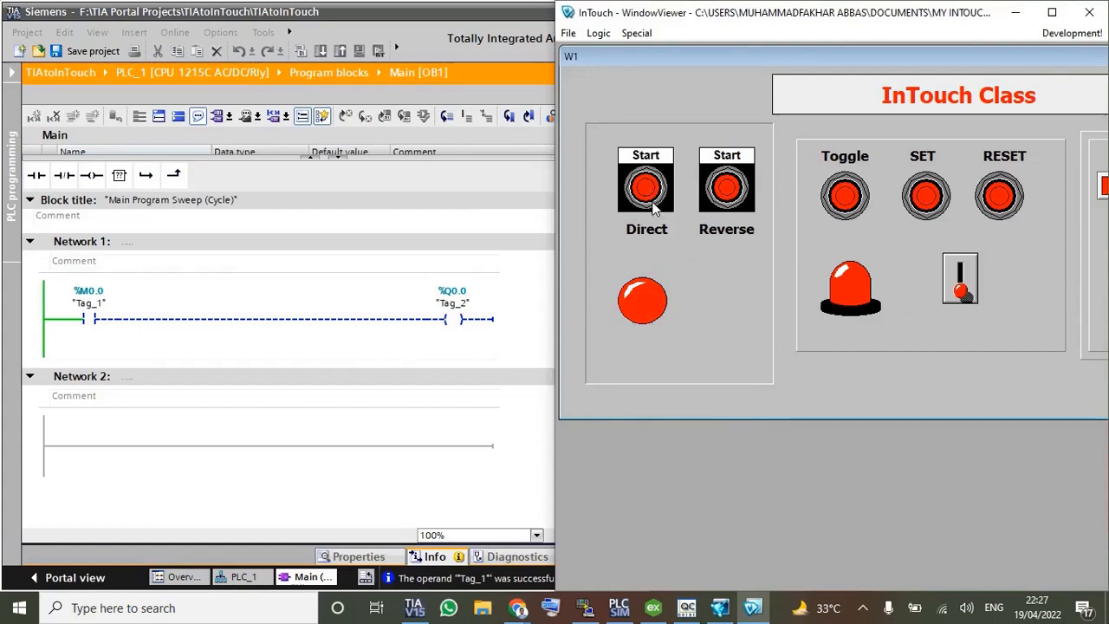
pyautogui.click(650, 195)
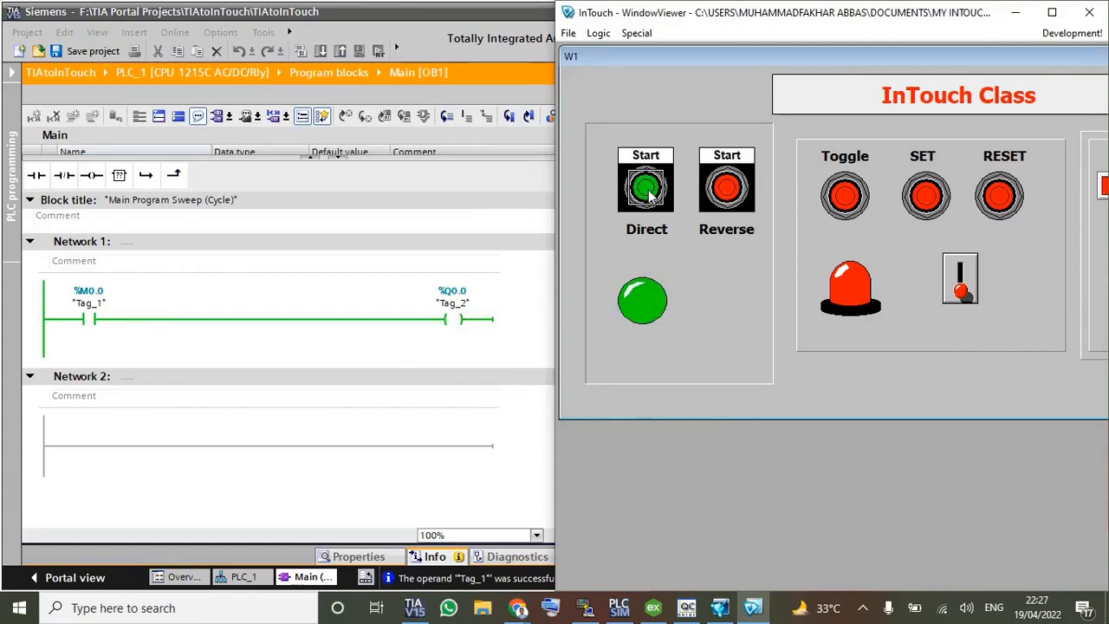
pyautogui.click(648, 192)
pyautogui.click(648, 192)
pyautogui.click(648, 192)
pyautogui.click(649, 193)
pyautogui.click(649, 192)
pyautogui.click(649, 193)
pyautogui.click(648, 192)
pyautogui.click(649, 193)
pyautogui.click(649, 192)
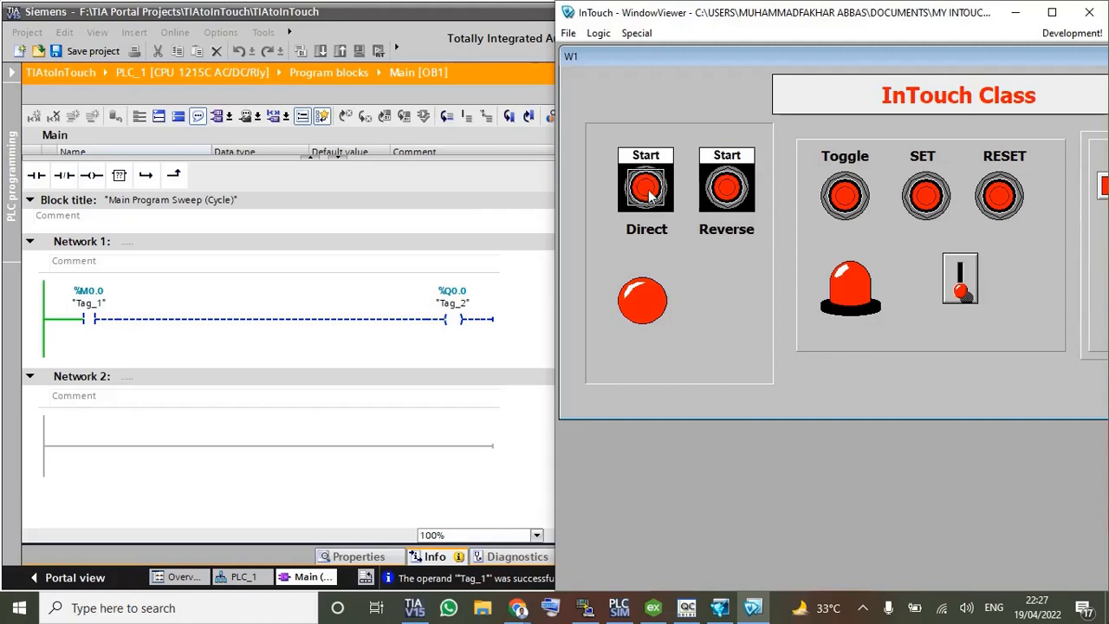
# Step: Switch to TIA Portal and maximize its window
pyautogui.click(380, 25)
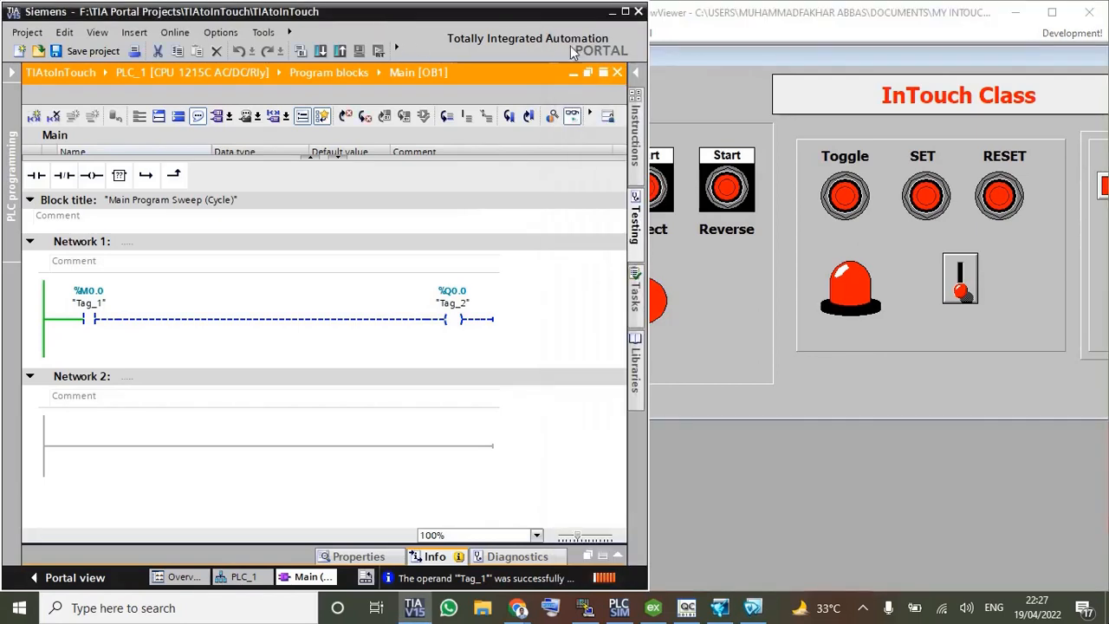
pyautogui.click(623, 12)
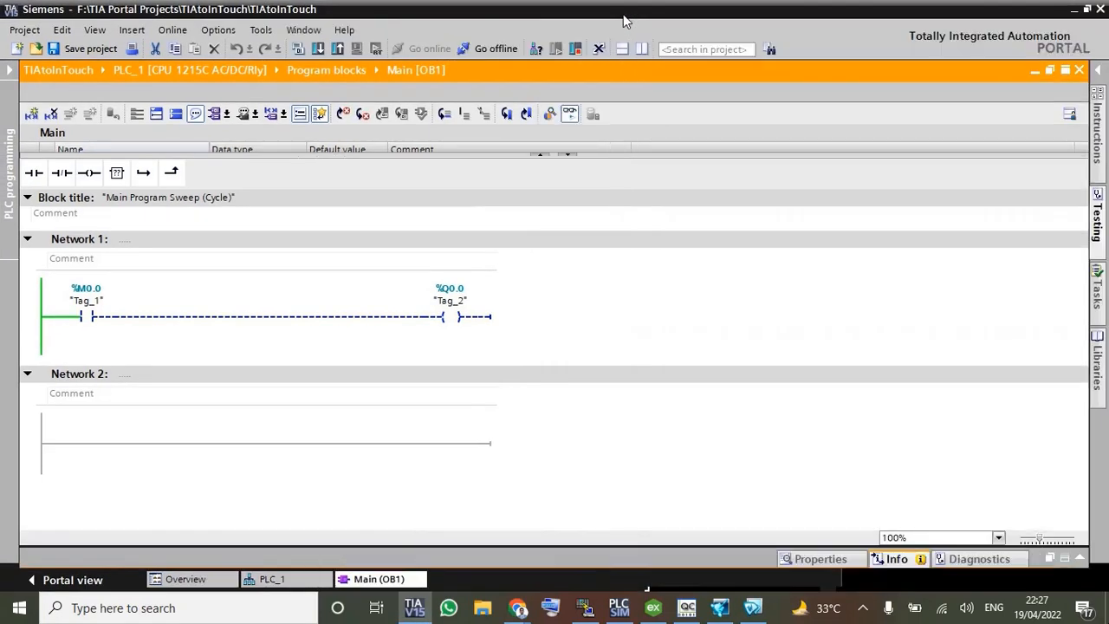